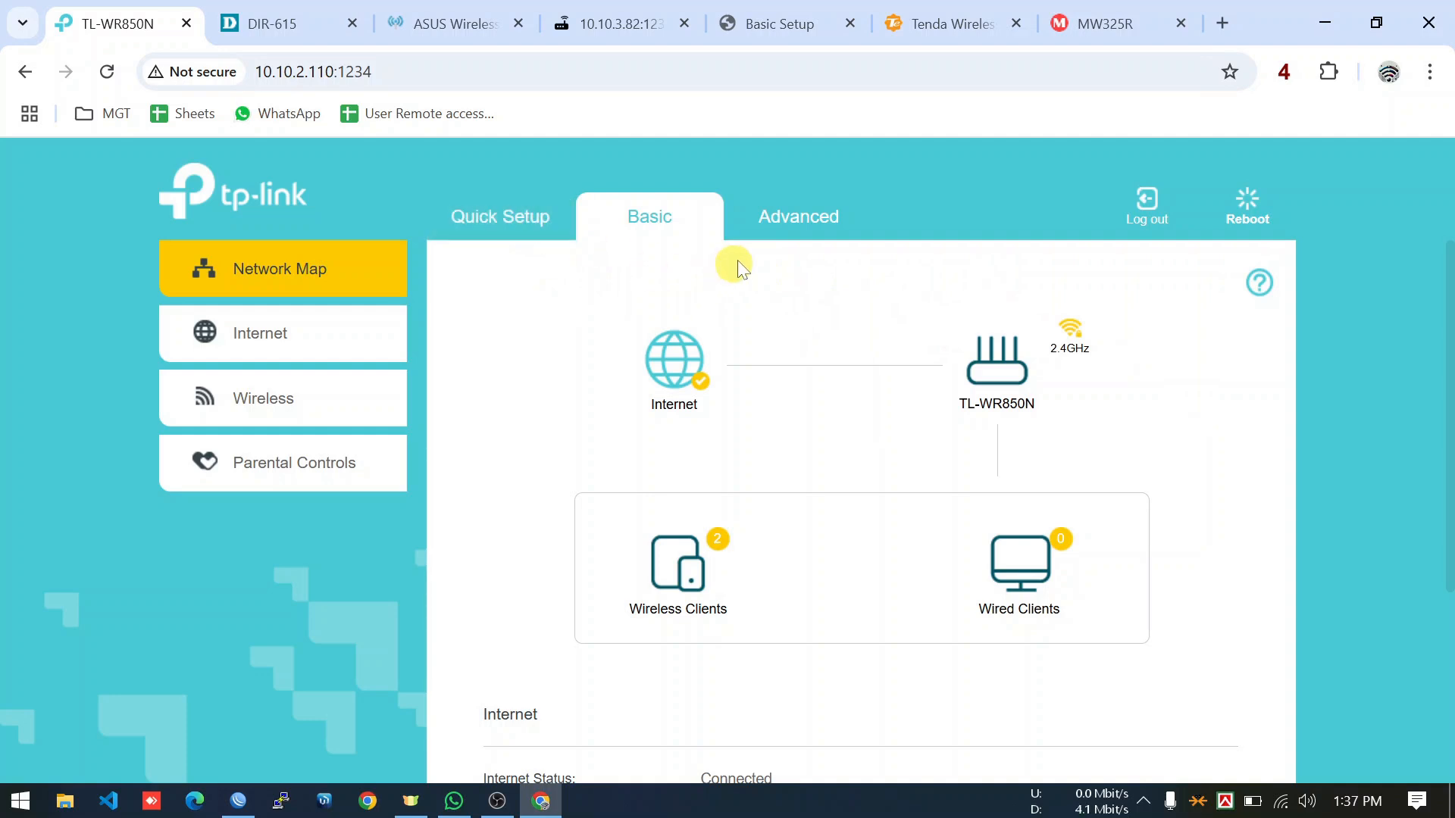
# Open the TL-WR850N Advanced > System Tools > Administration page and view the Remote Management section.
pyautogui.click(784, 230)
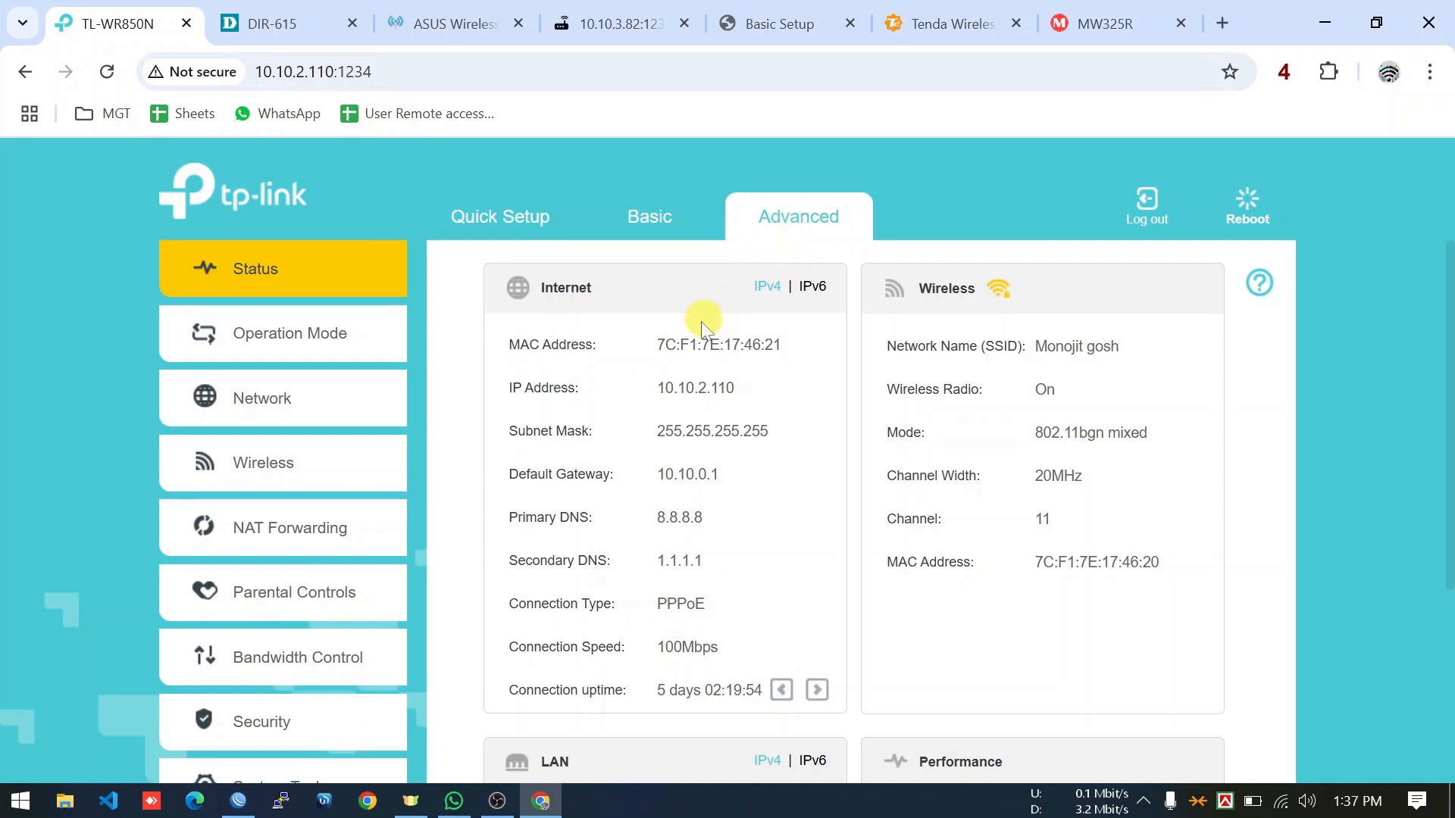
pyautogui.scroll(-2, 702, 321)
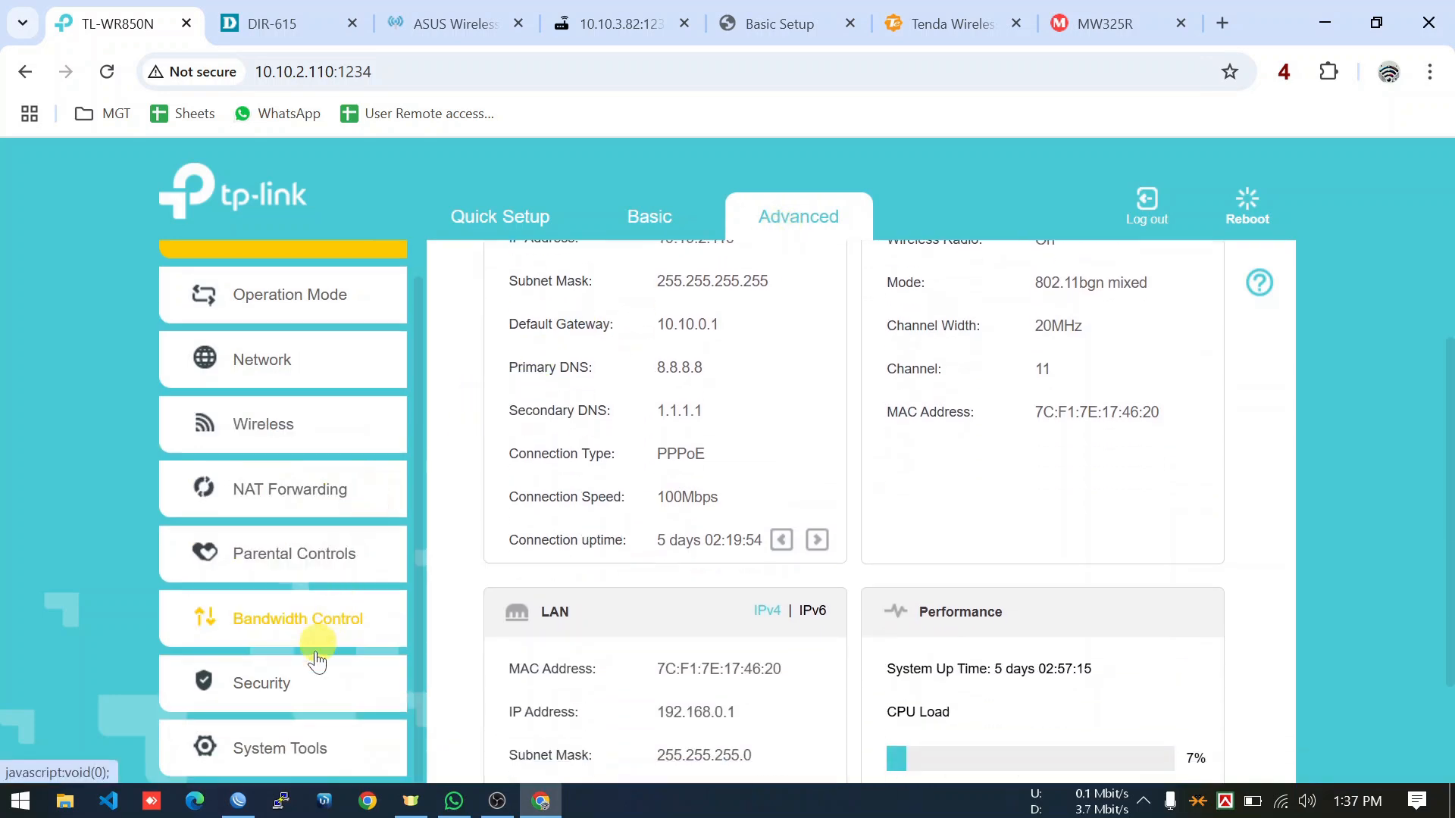
pyautogui.click(287, 750)
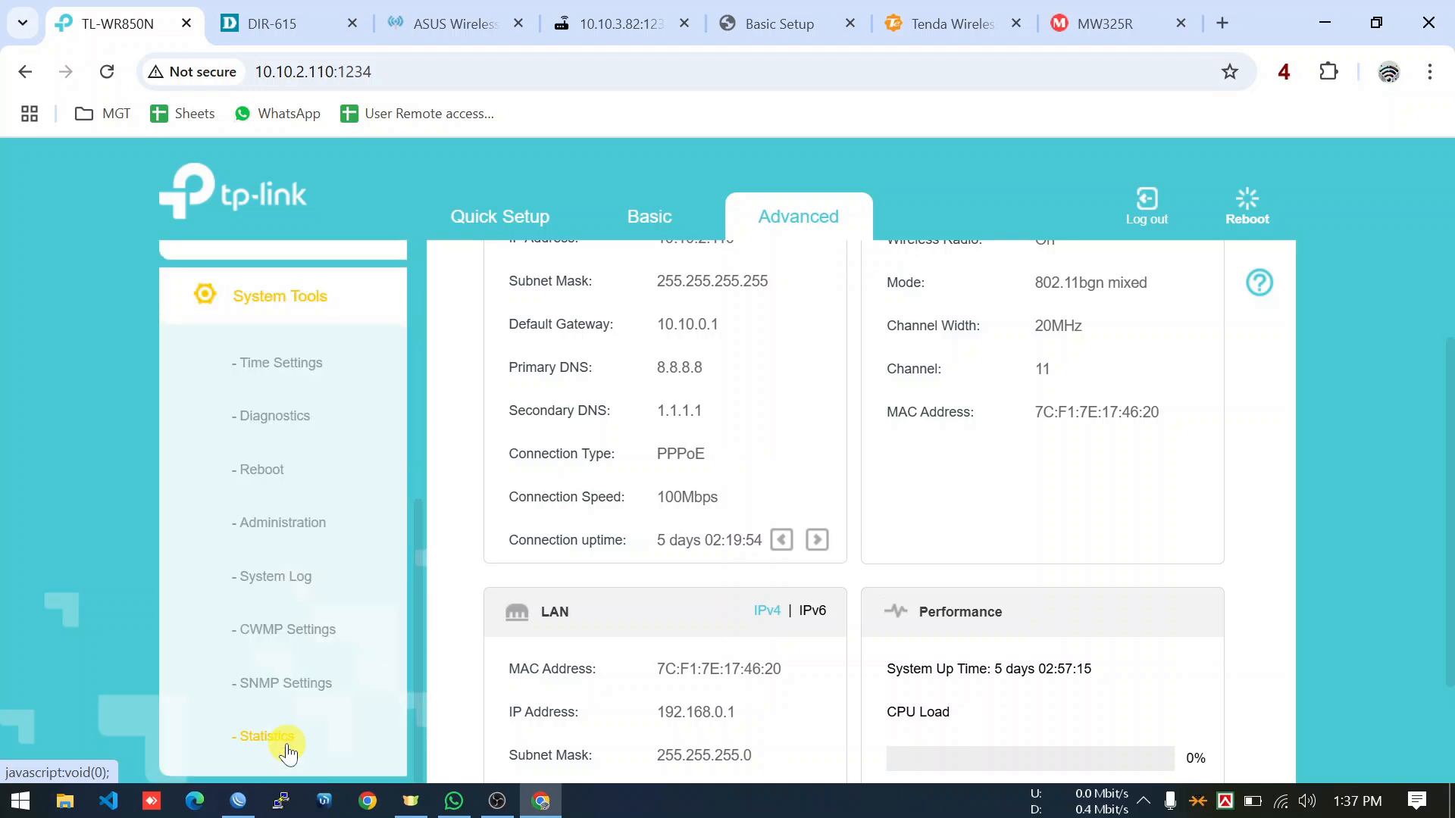
pyautogui.click(303, 532)
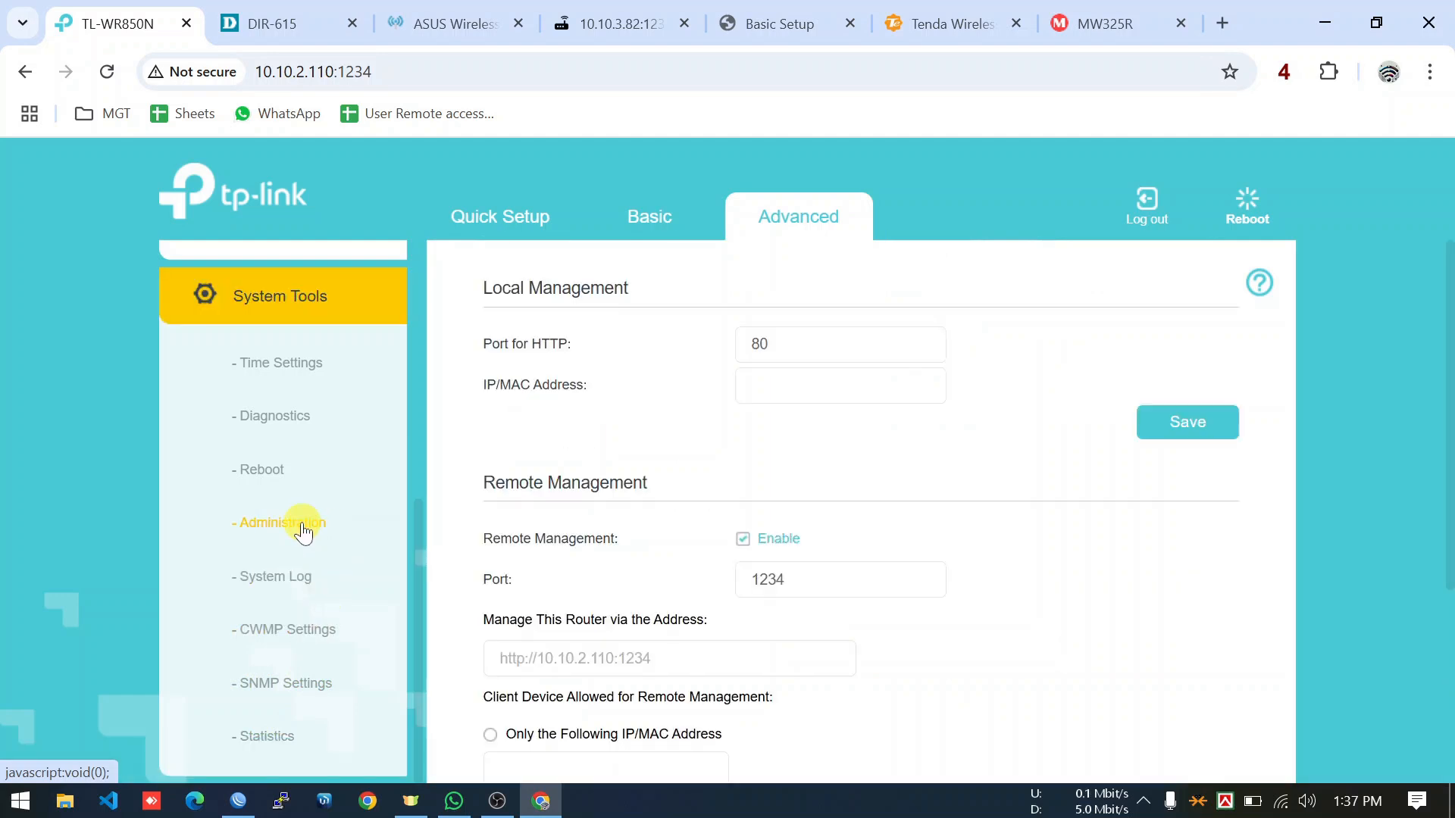
pyautogui.scroll(-2, 595, 545)
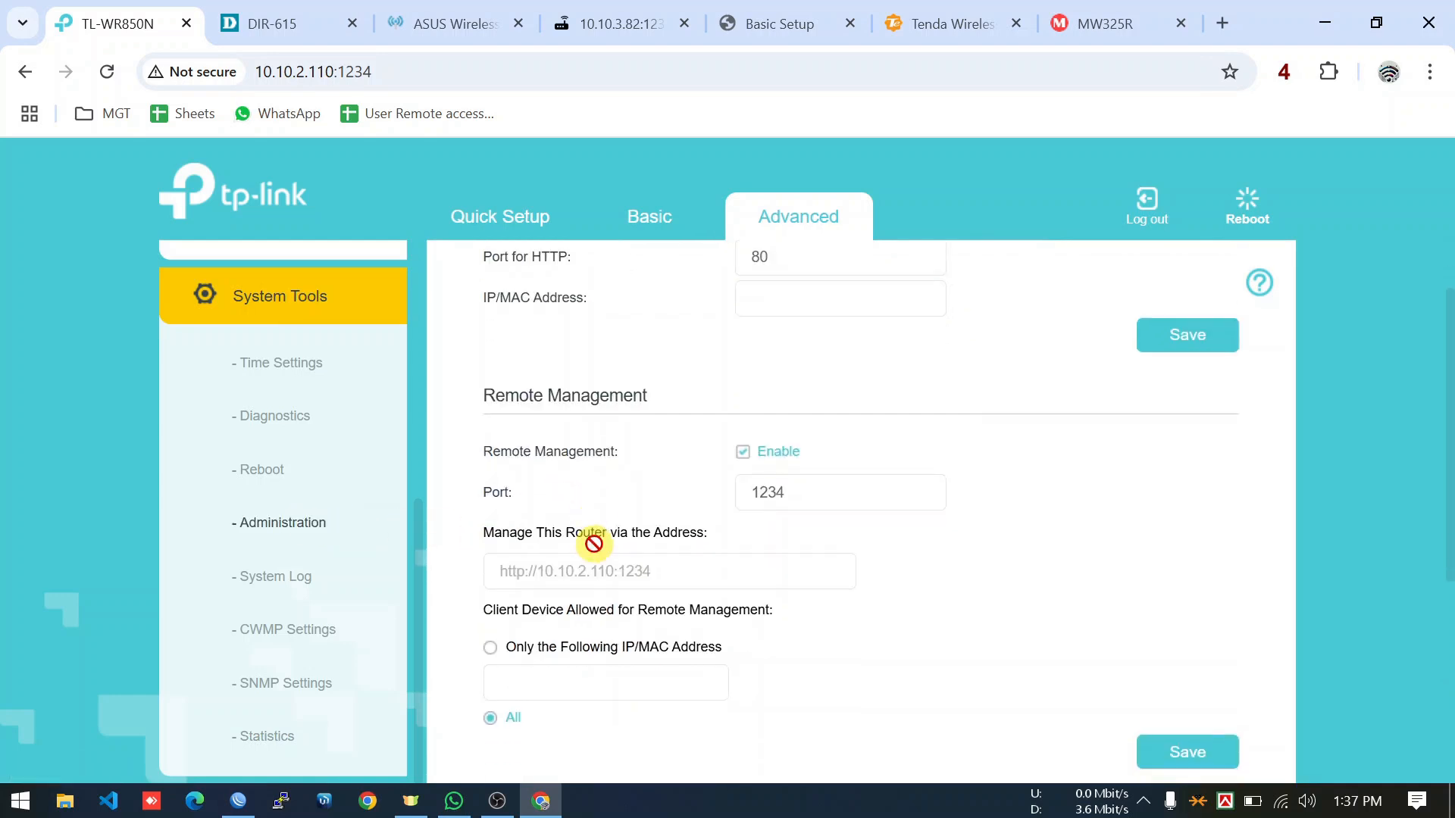
pyautogui.scroll(-1, 606, 536)
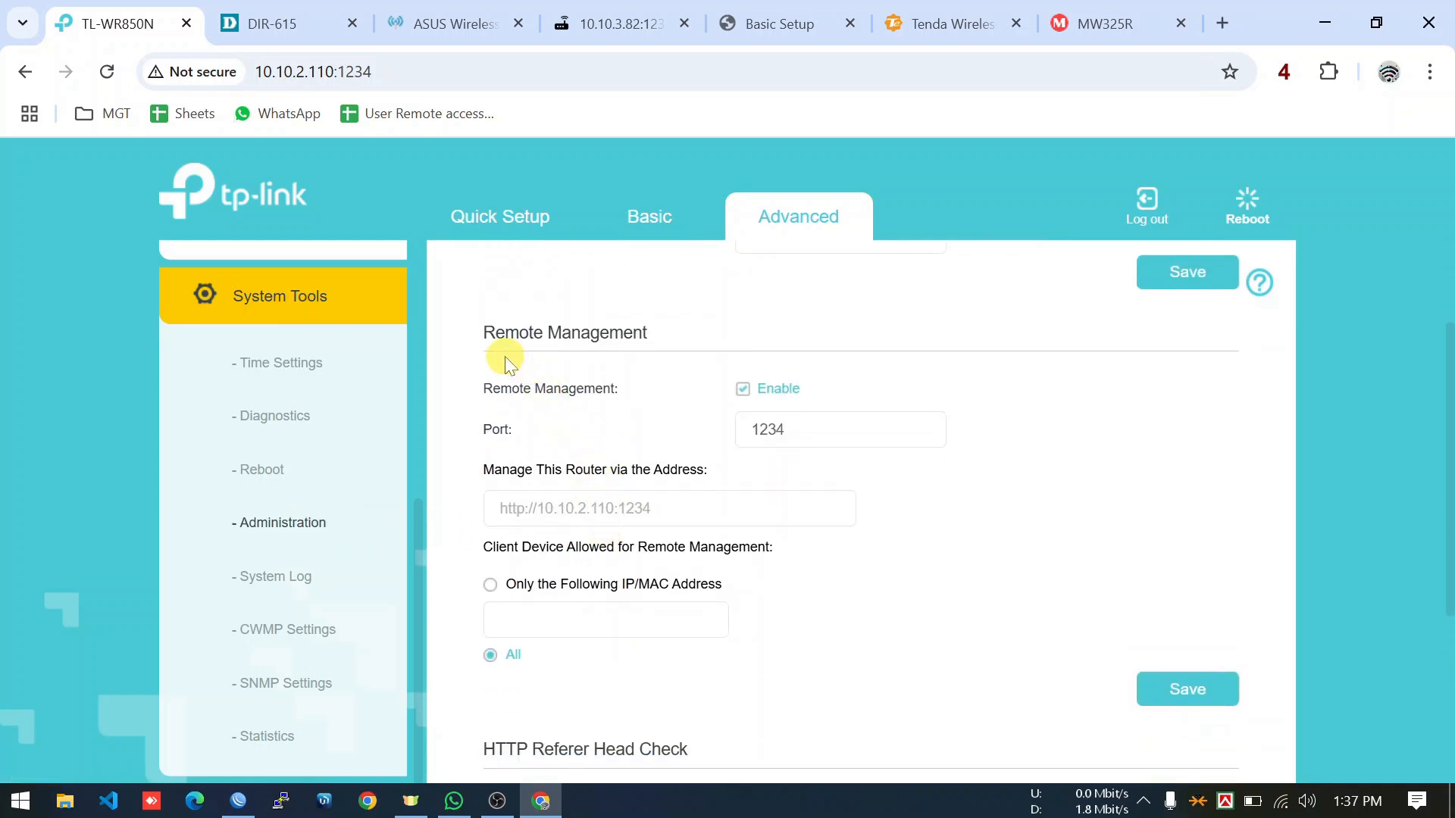
pyautogui.click(644, 331)
pyautogui.moveTo(643, 331); pyautogui.dragTo(505, 333)
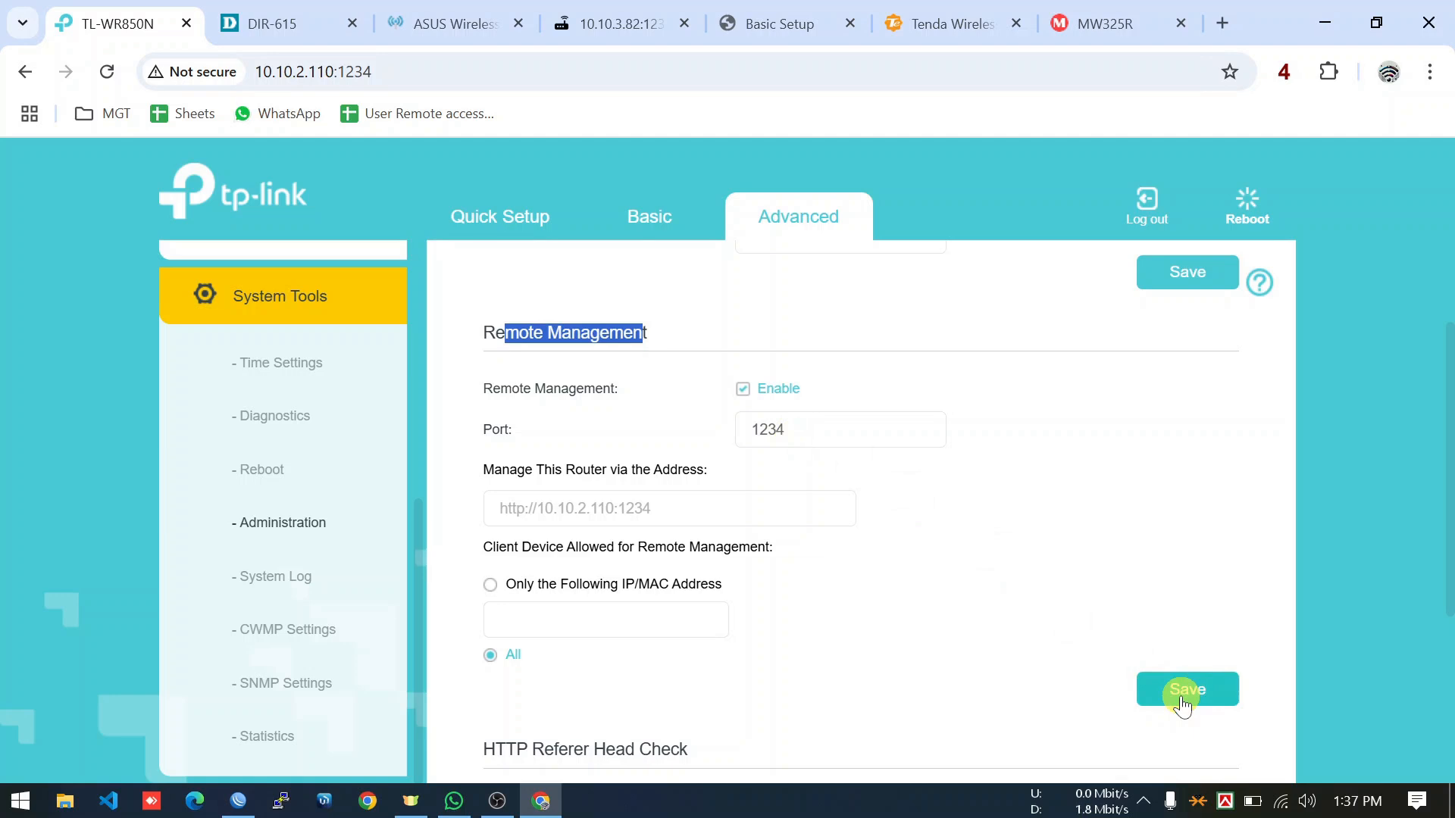
pyautogui.click(633, 231)
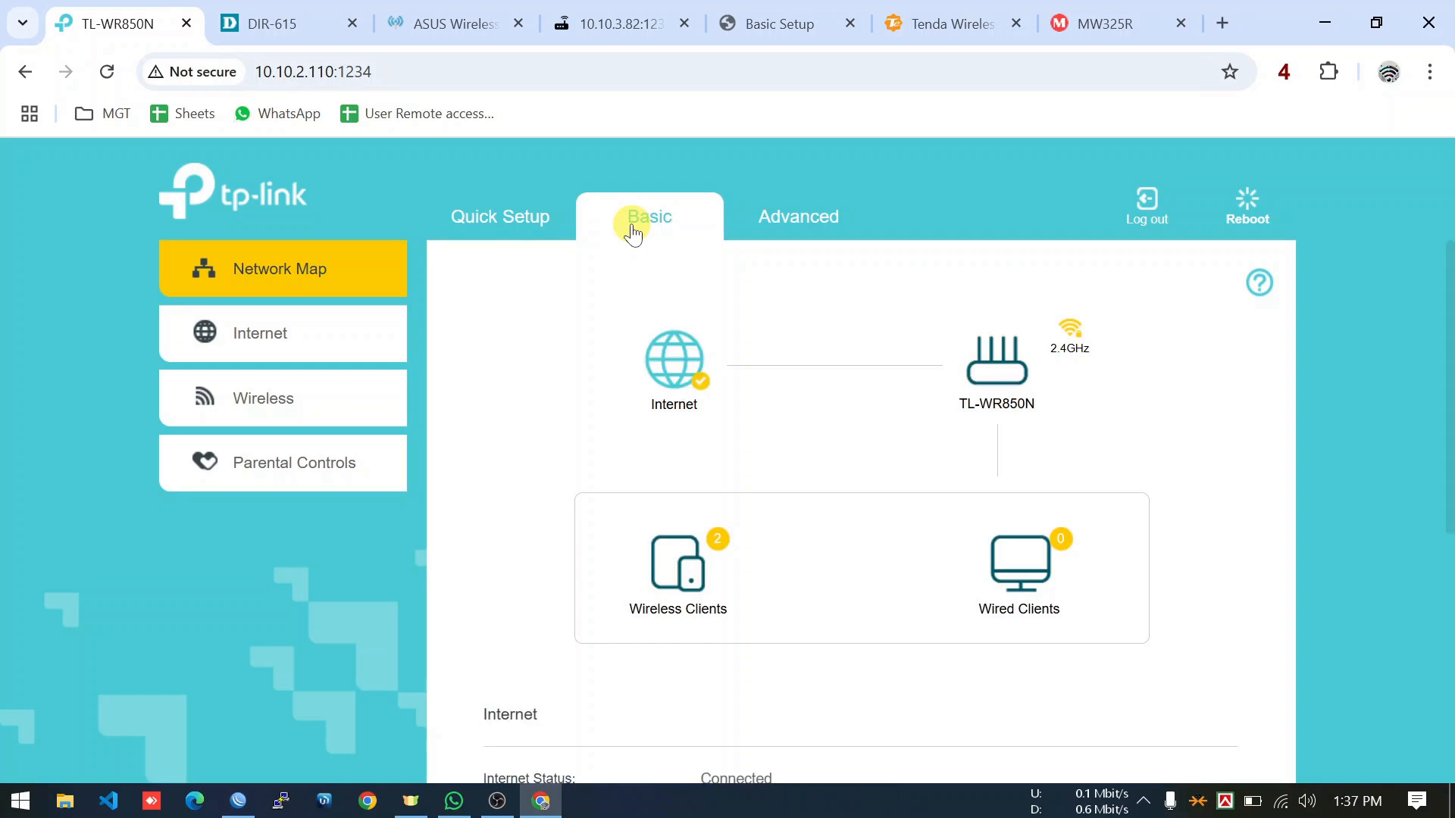
# Reopen Administration, confirm the Remote Management port is 1234, and move to the D-Link DIR-615 tab.
pyautogui.click(809, 219)
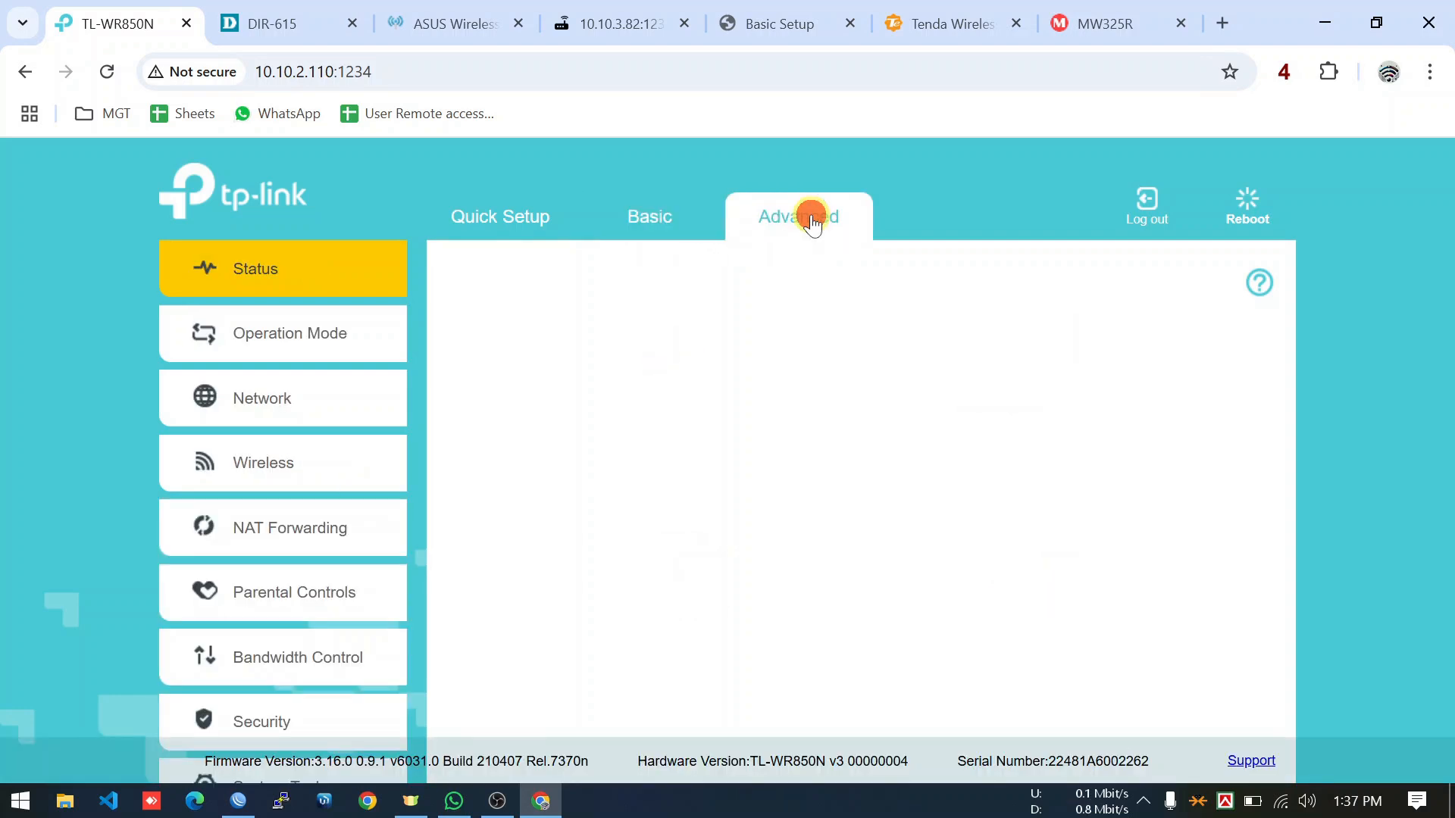
pyautogui.scroll(-1, 350, 552)
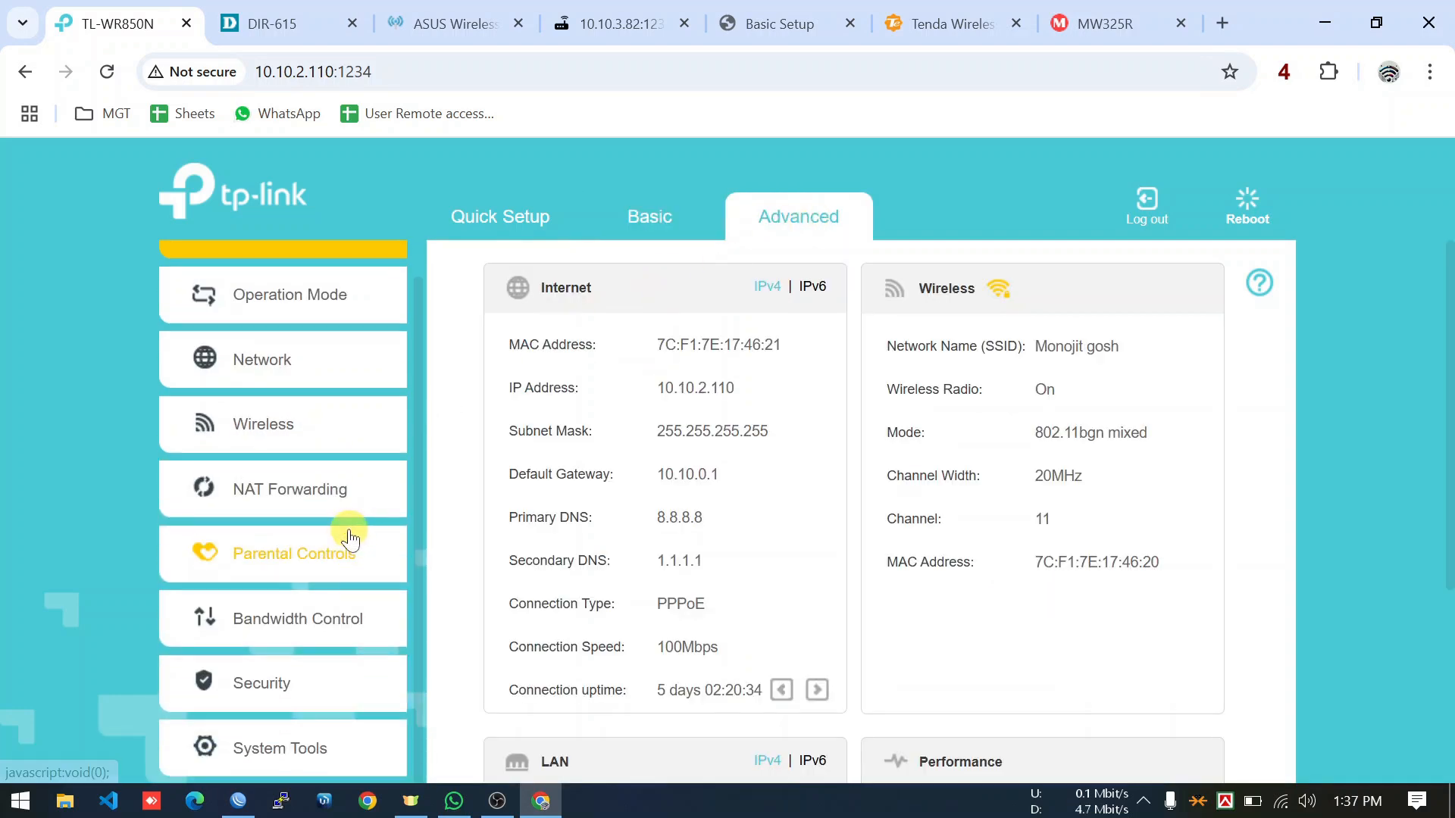
pyautogui.click(278, 758)
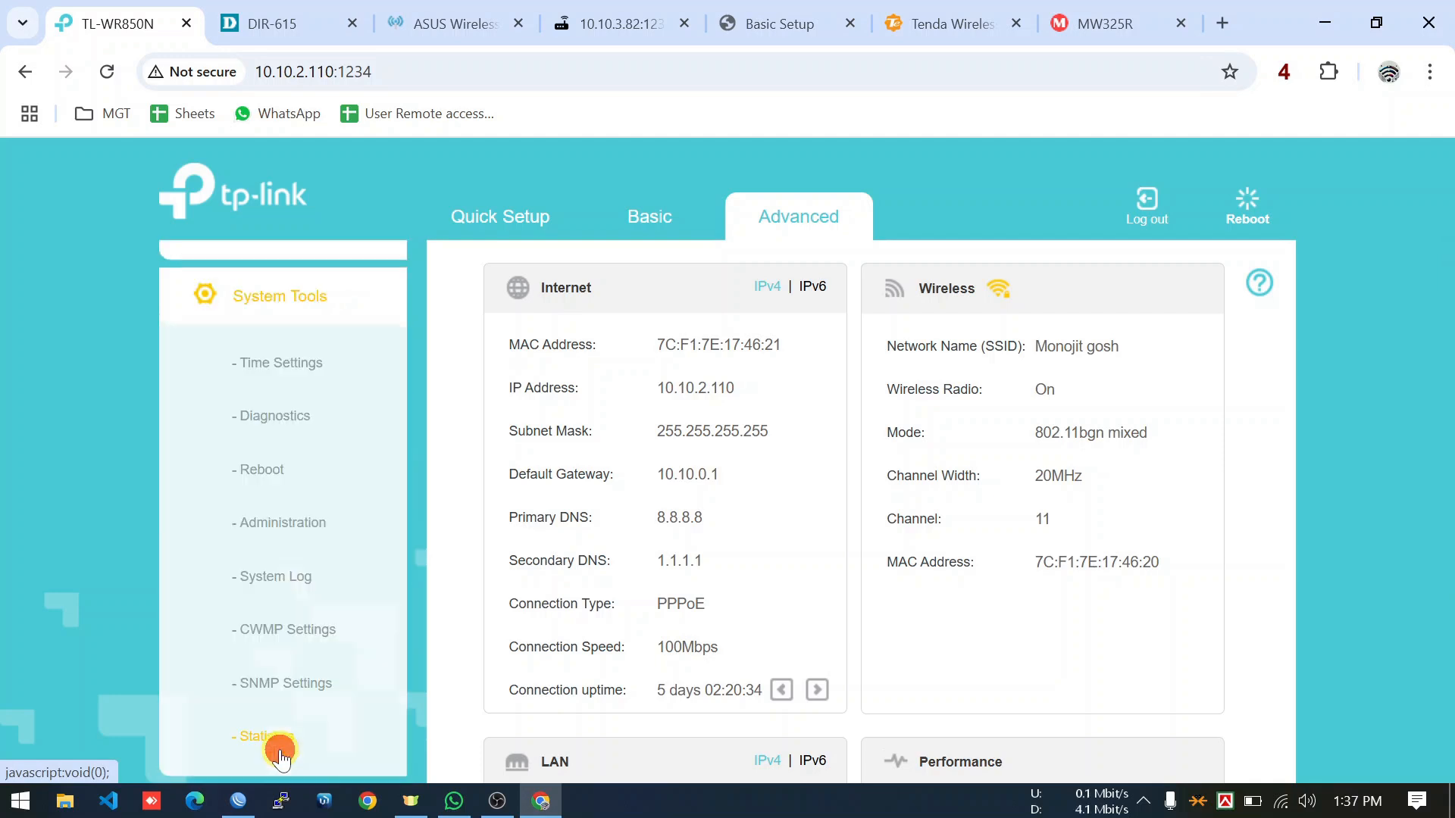
pyautogui.click(297, 529)
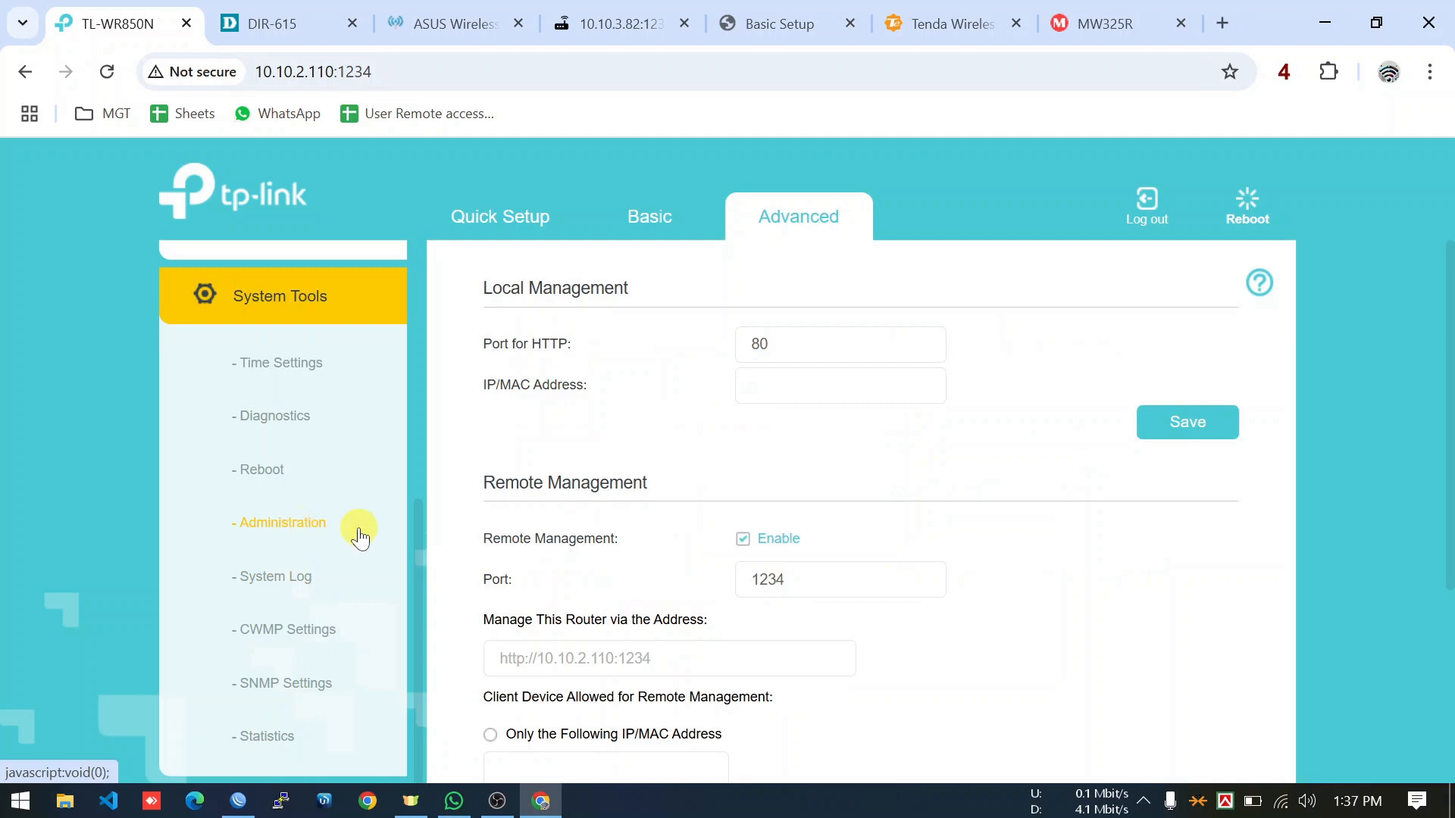
pyautogui.moveTo(648, 479); pyautogui.dragTo(480, 484)
pyautogui.scroll(-1, 708, 555)
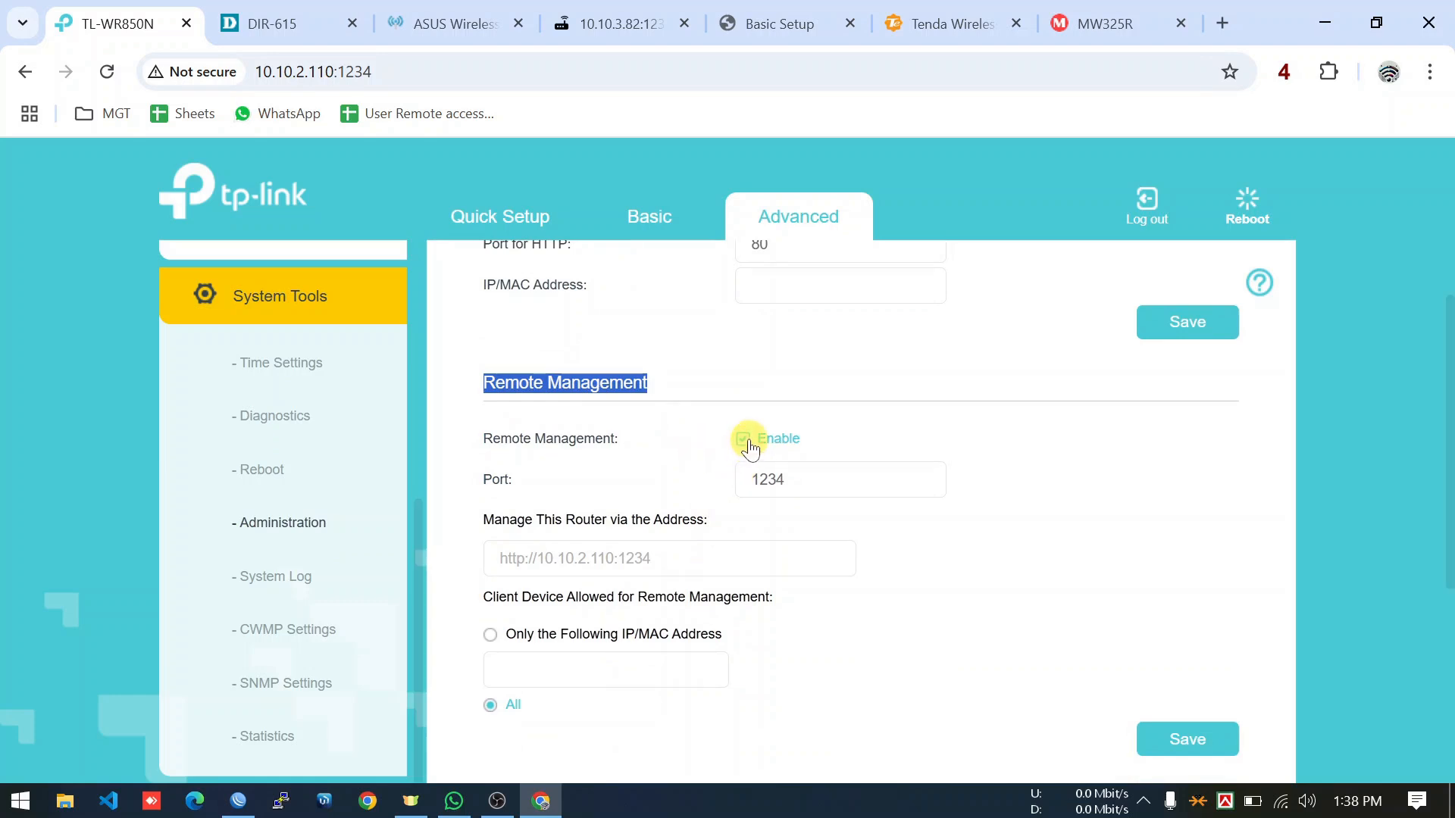
pyautogui.click(795, 478)
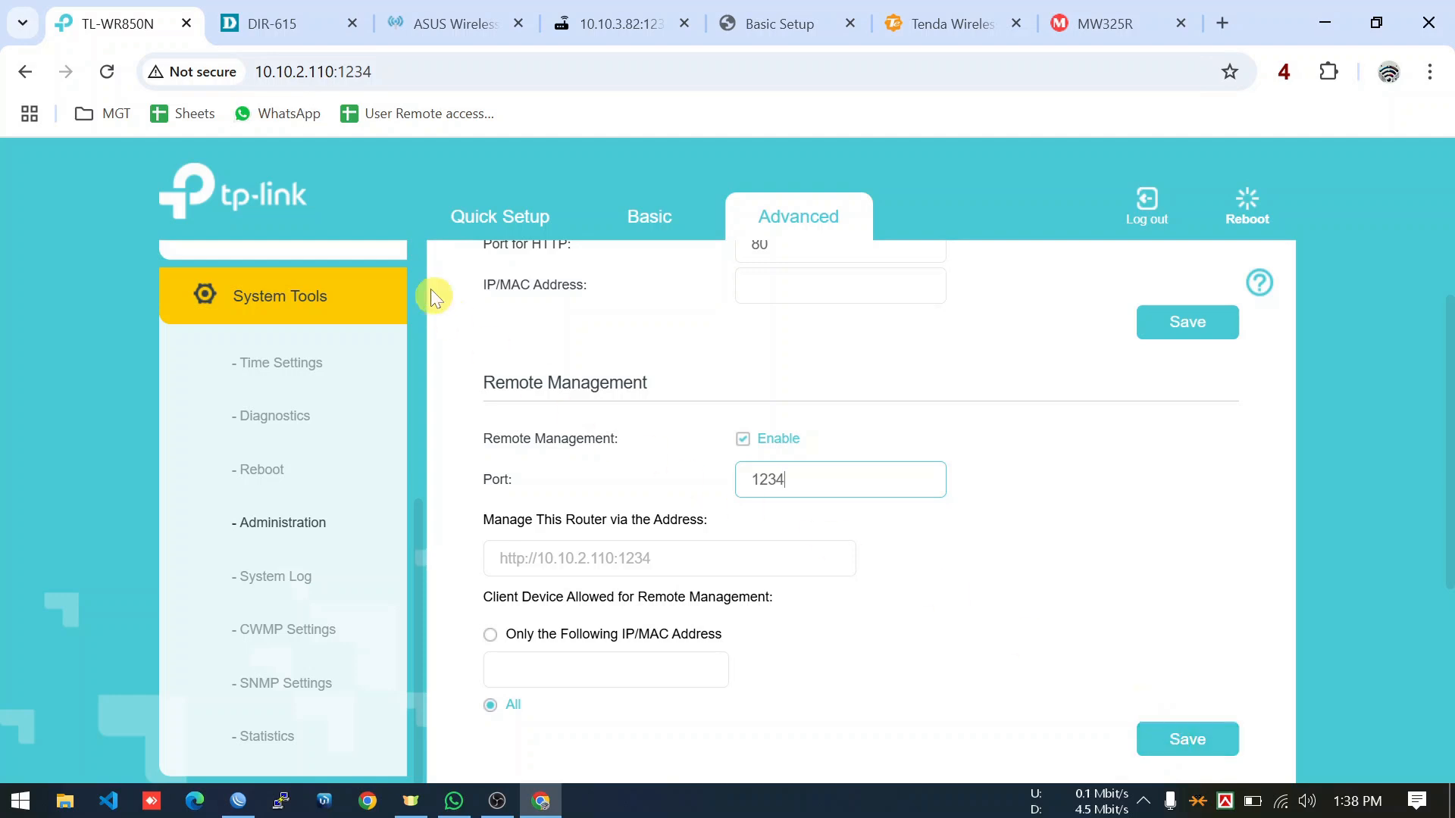
pyautogui.click(290, 24)
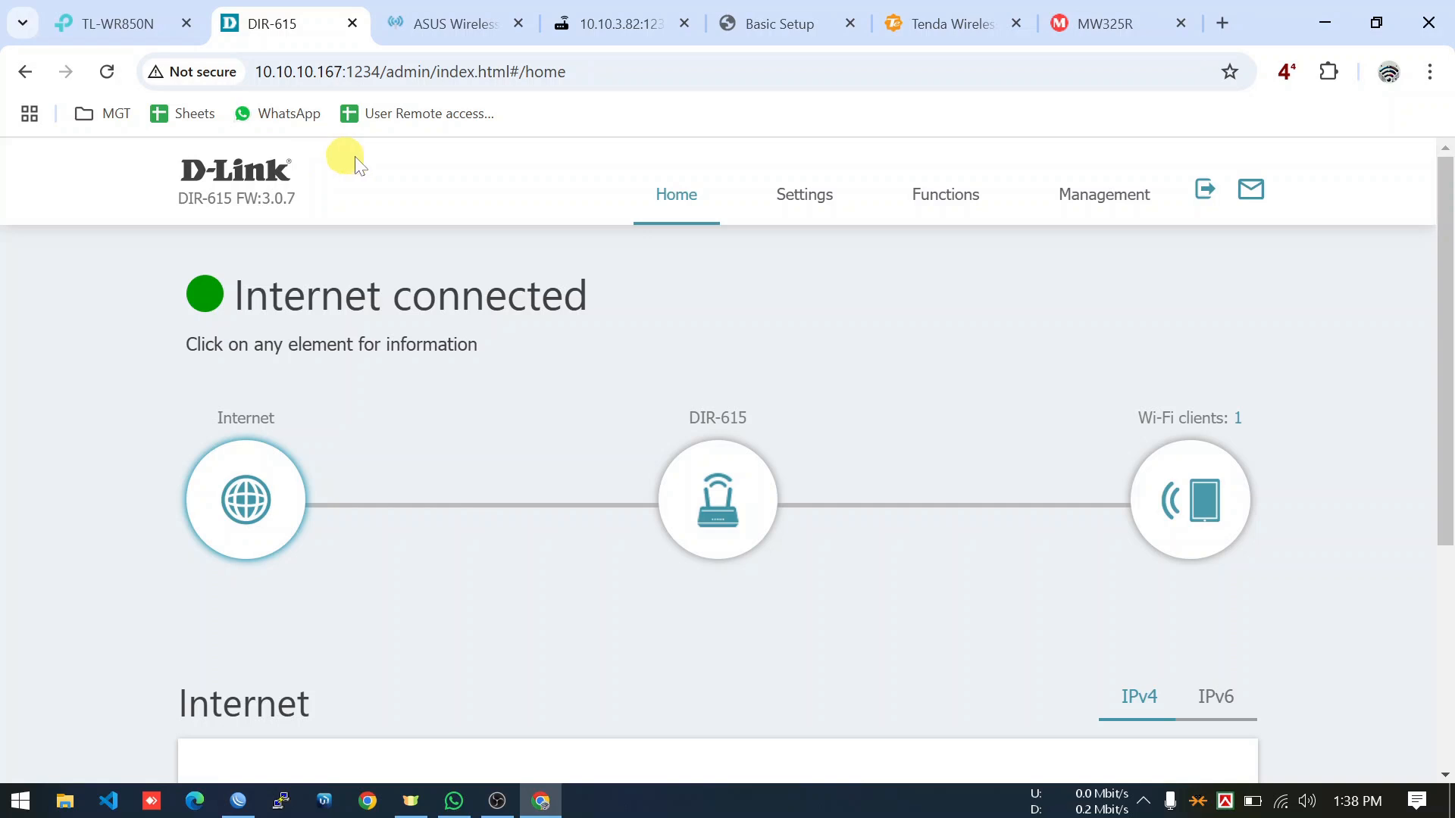
pyautogui.click(959, 209)
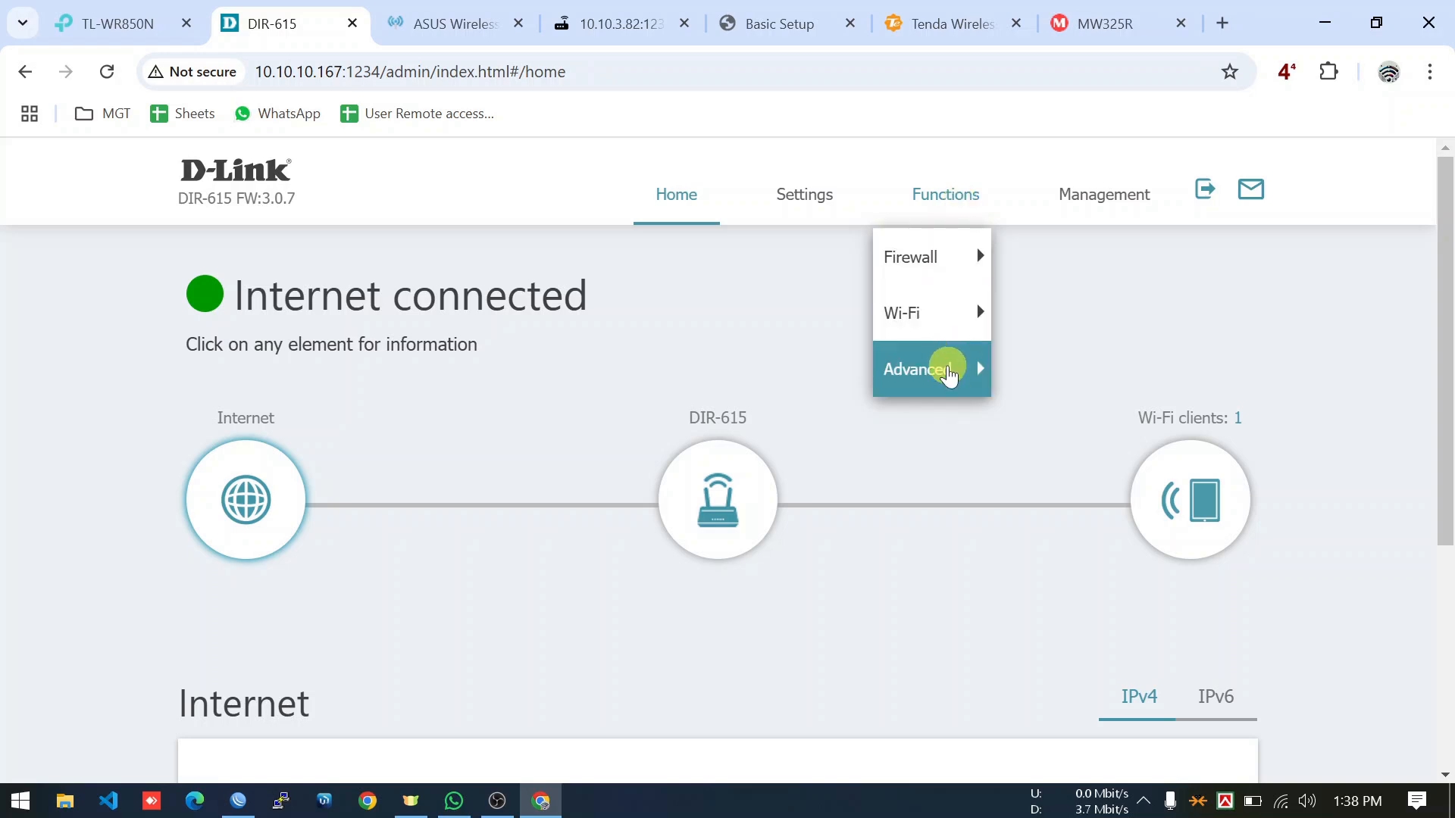
pyautogui.click(949, 373)
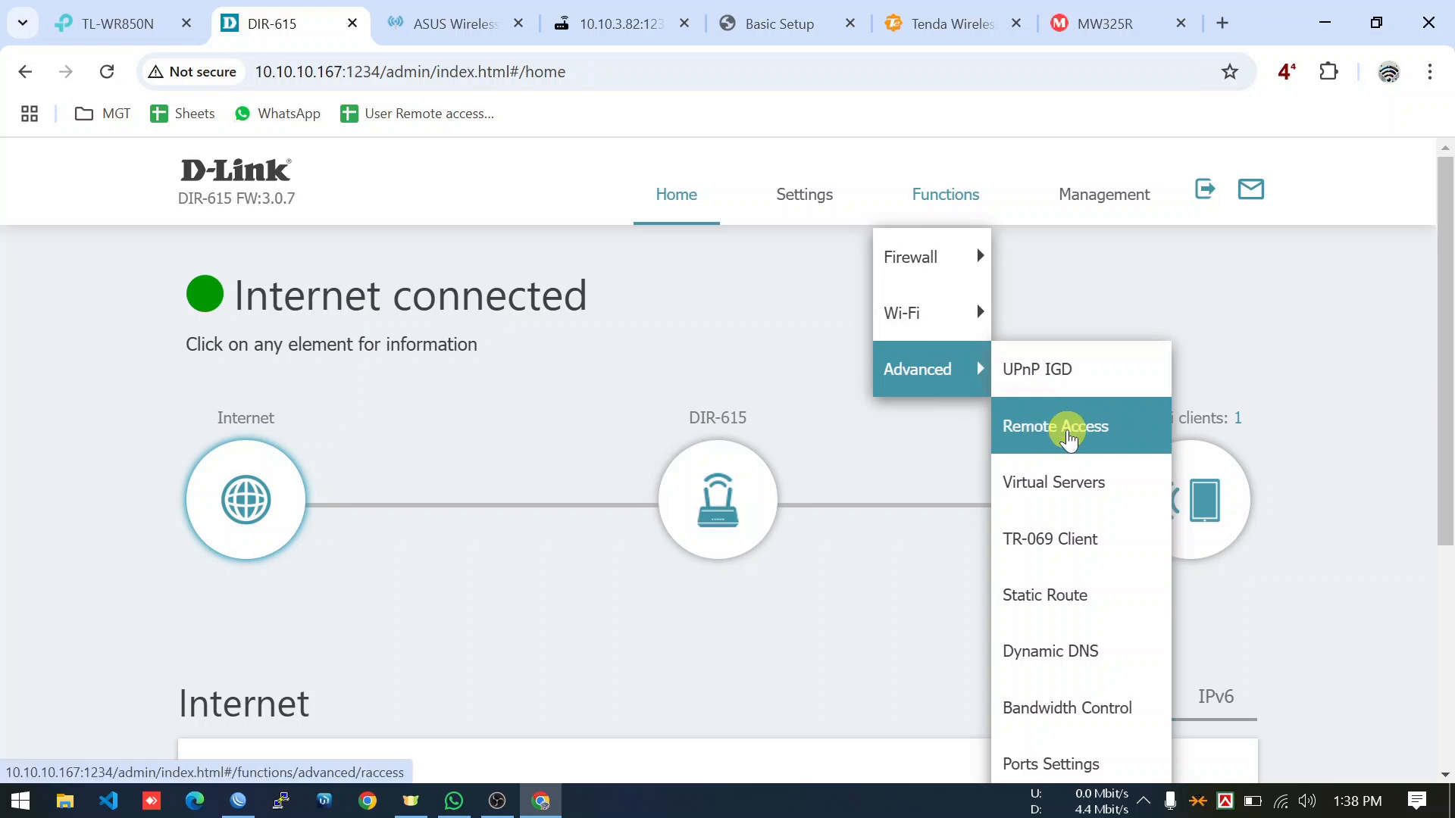
pyautogui.click(1068, 432)
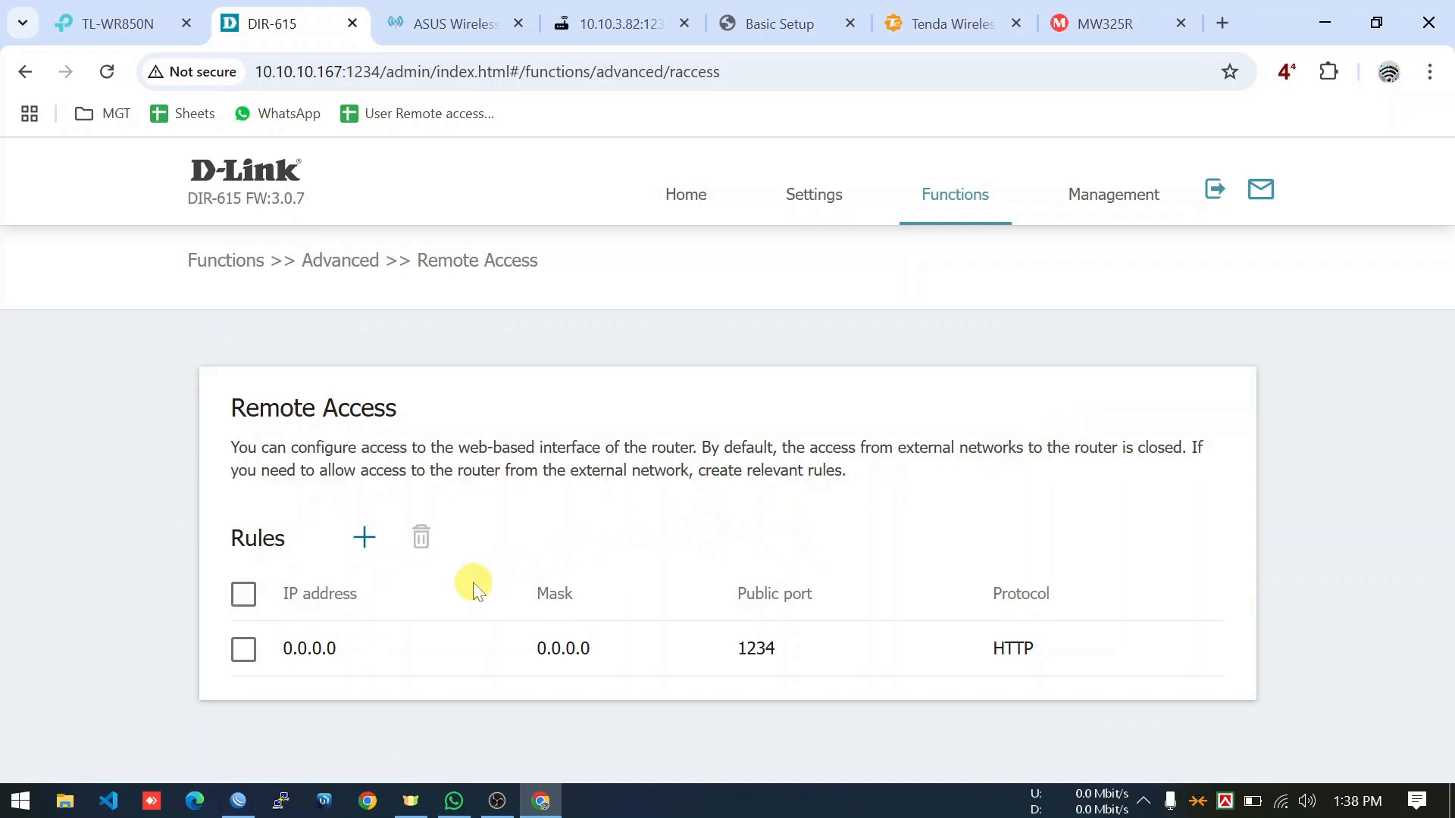
pyautogui.click(365, 539)
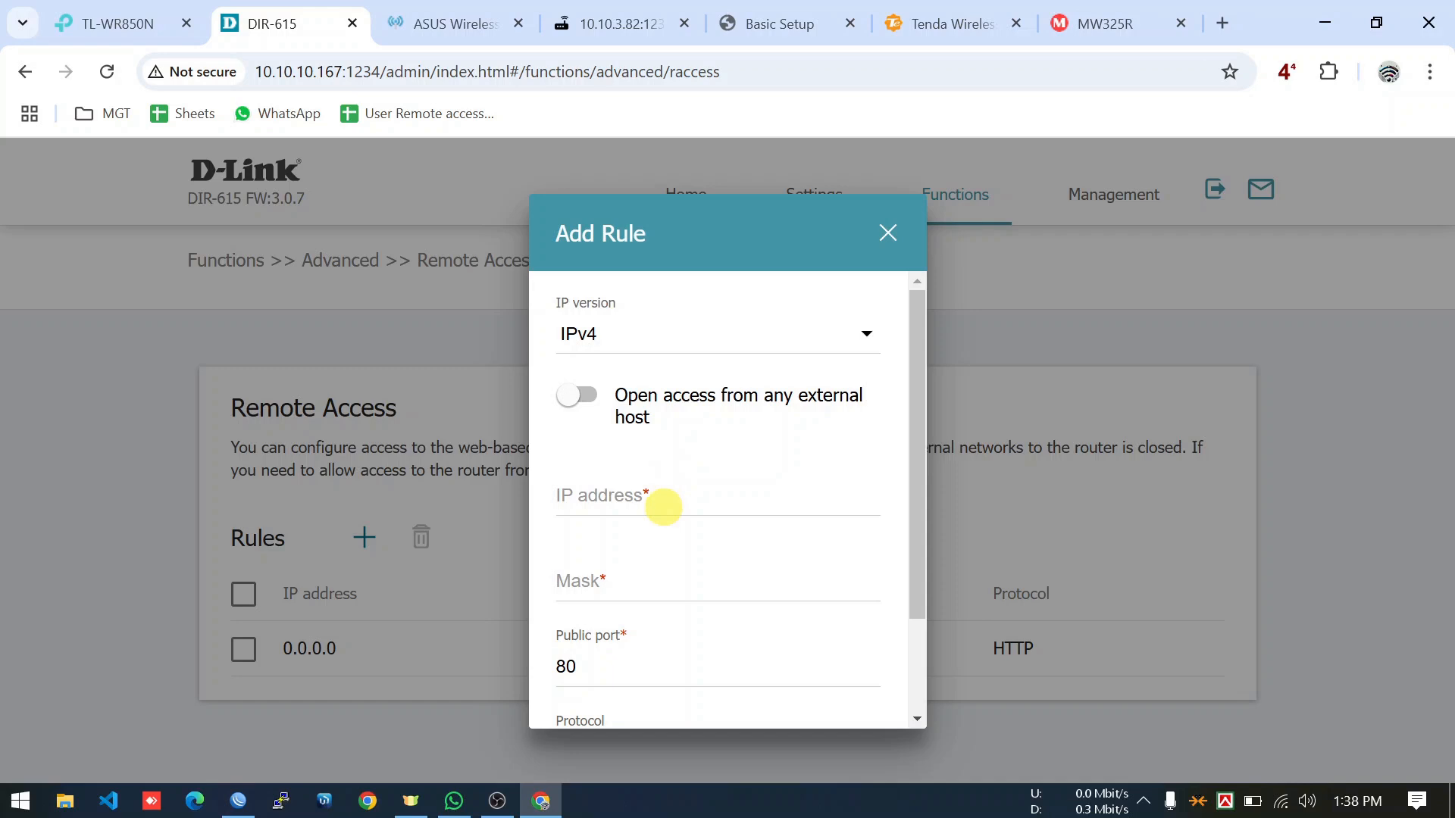
pyautogui.click(590, 399)
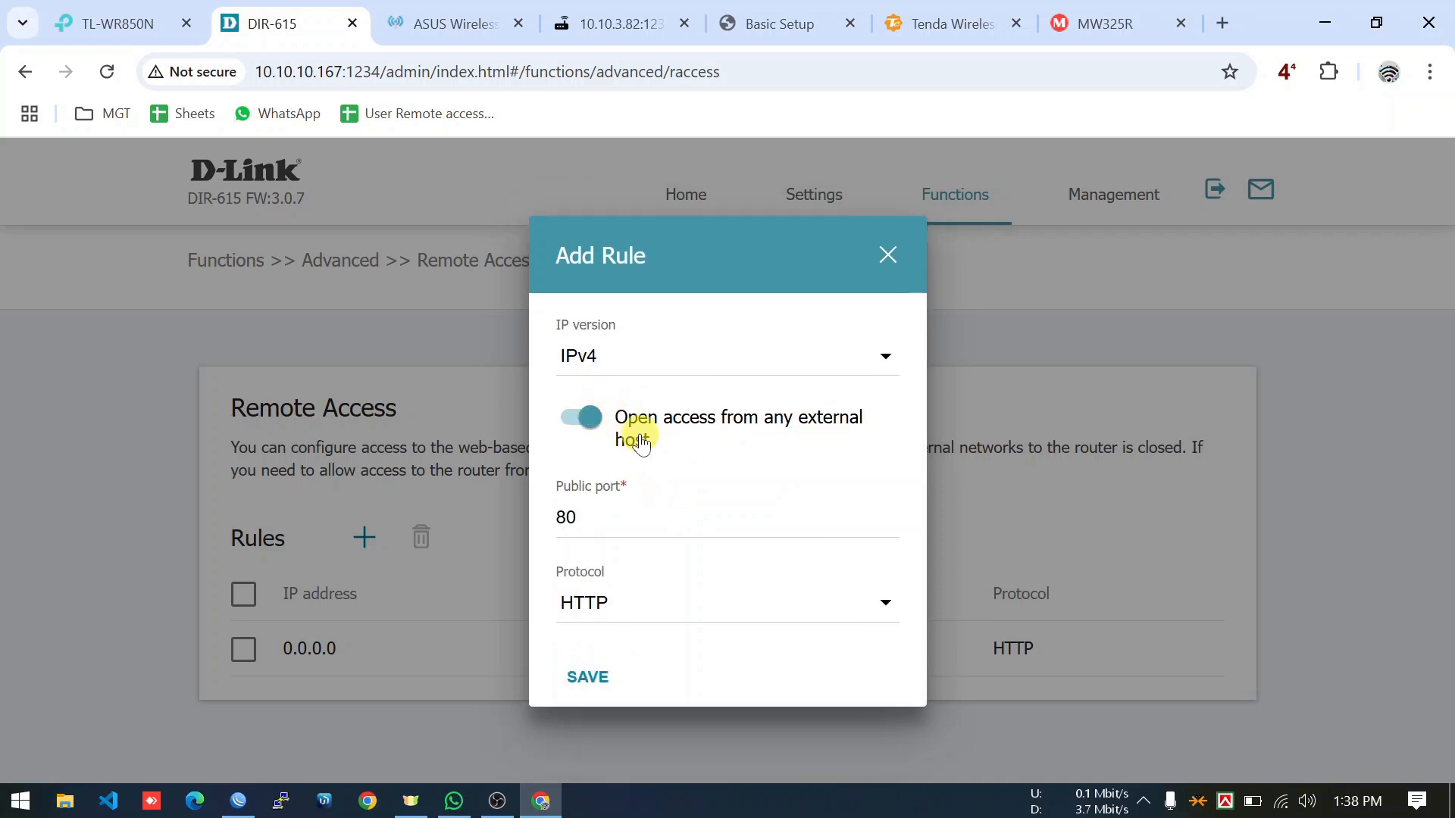
pyautogui.click(639, 526)
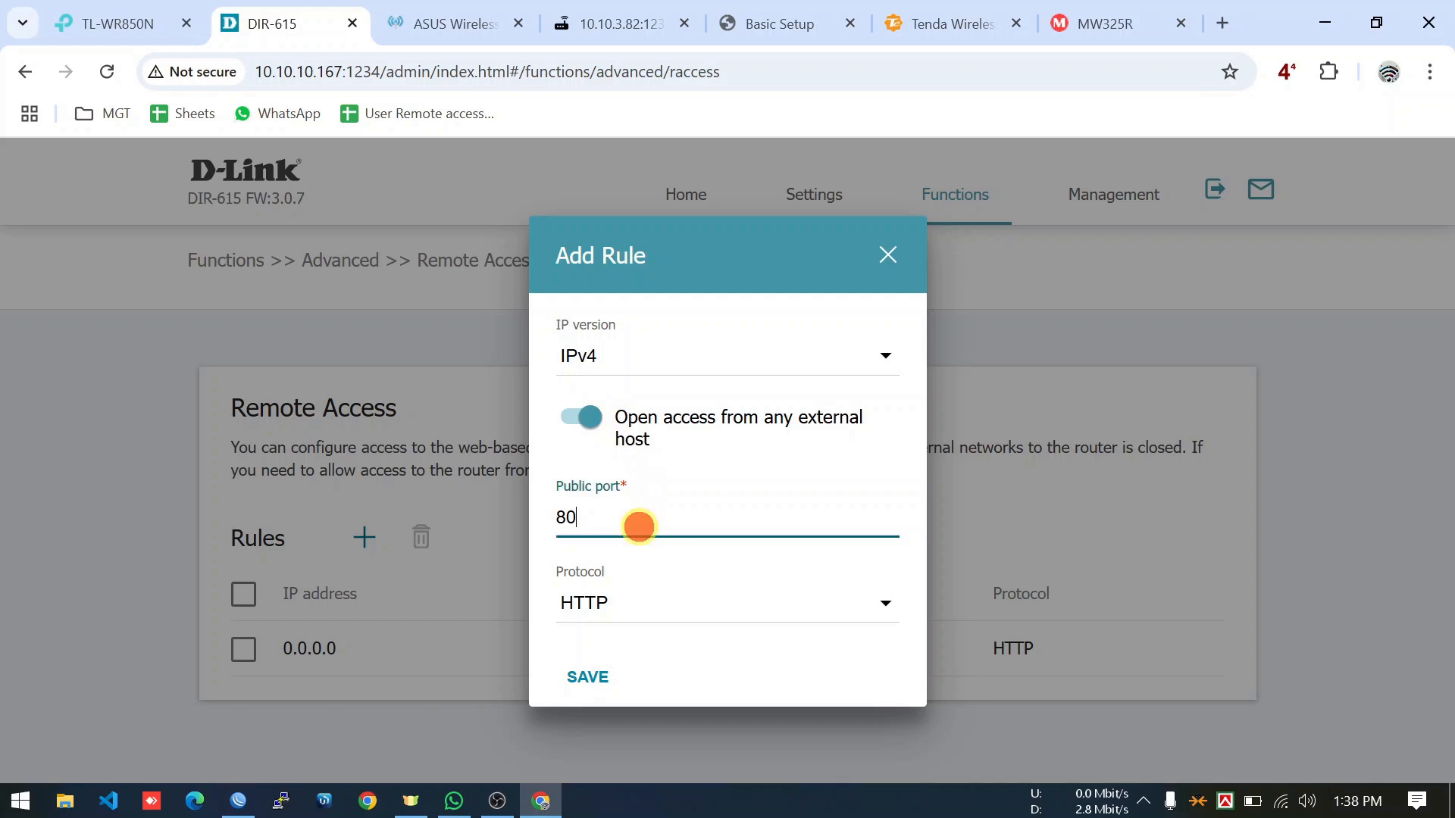
pyautogui.press('BackSpace')
pyautogui.press('BackSpace')
pyautogui.write('1234')
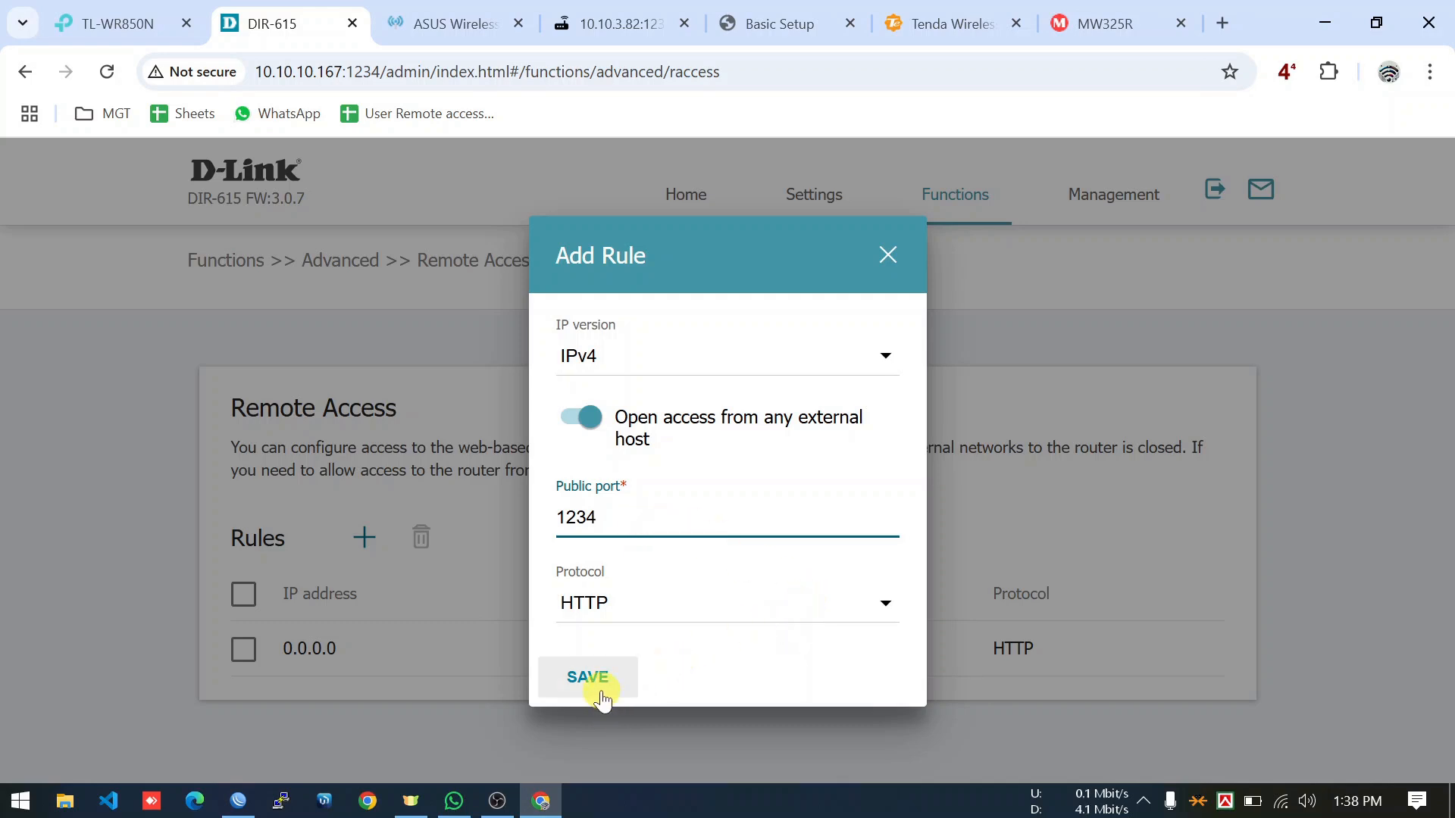
pyautogui.click(885, 259)
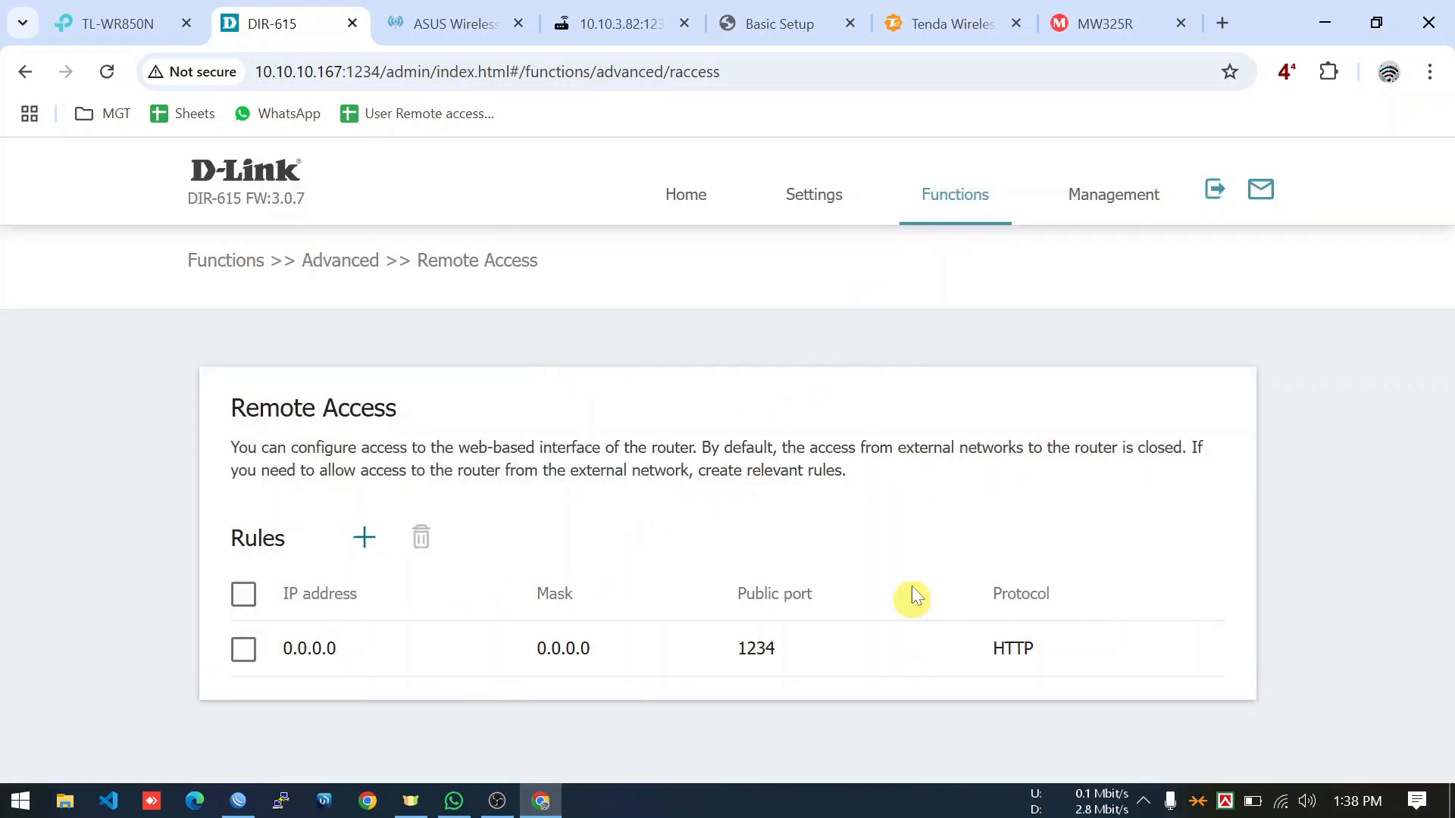
pyautogui.click(702, 207)
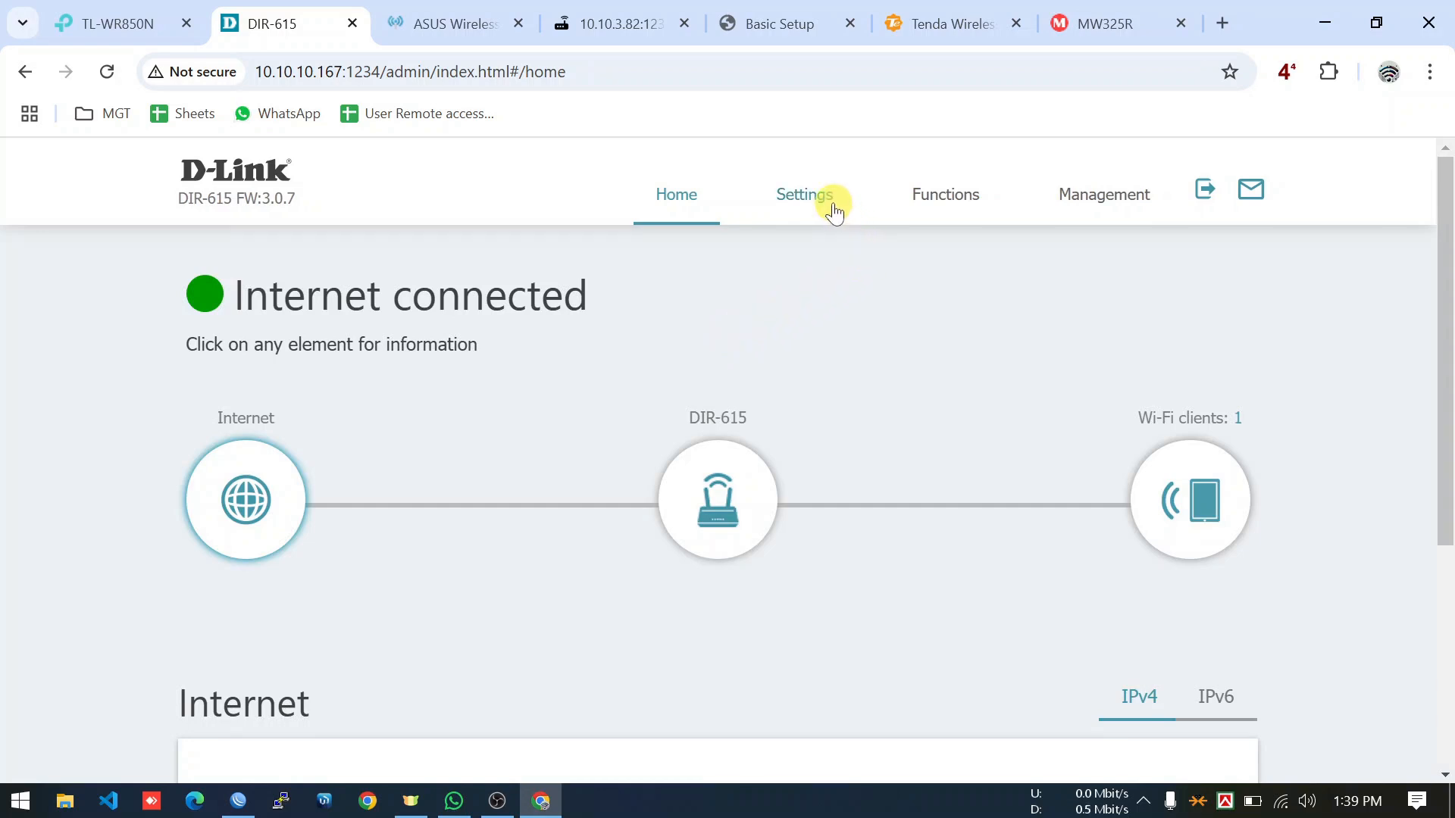
# Open the D-Link Remote Access settings page from the advanced functions.
pyautogui.click(926, 199)
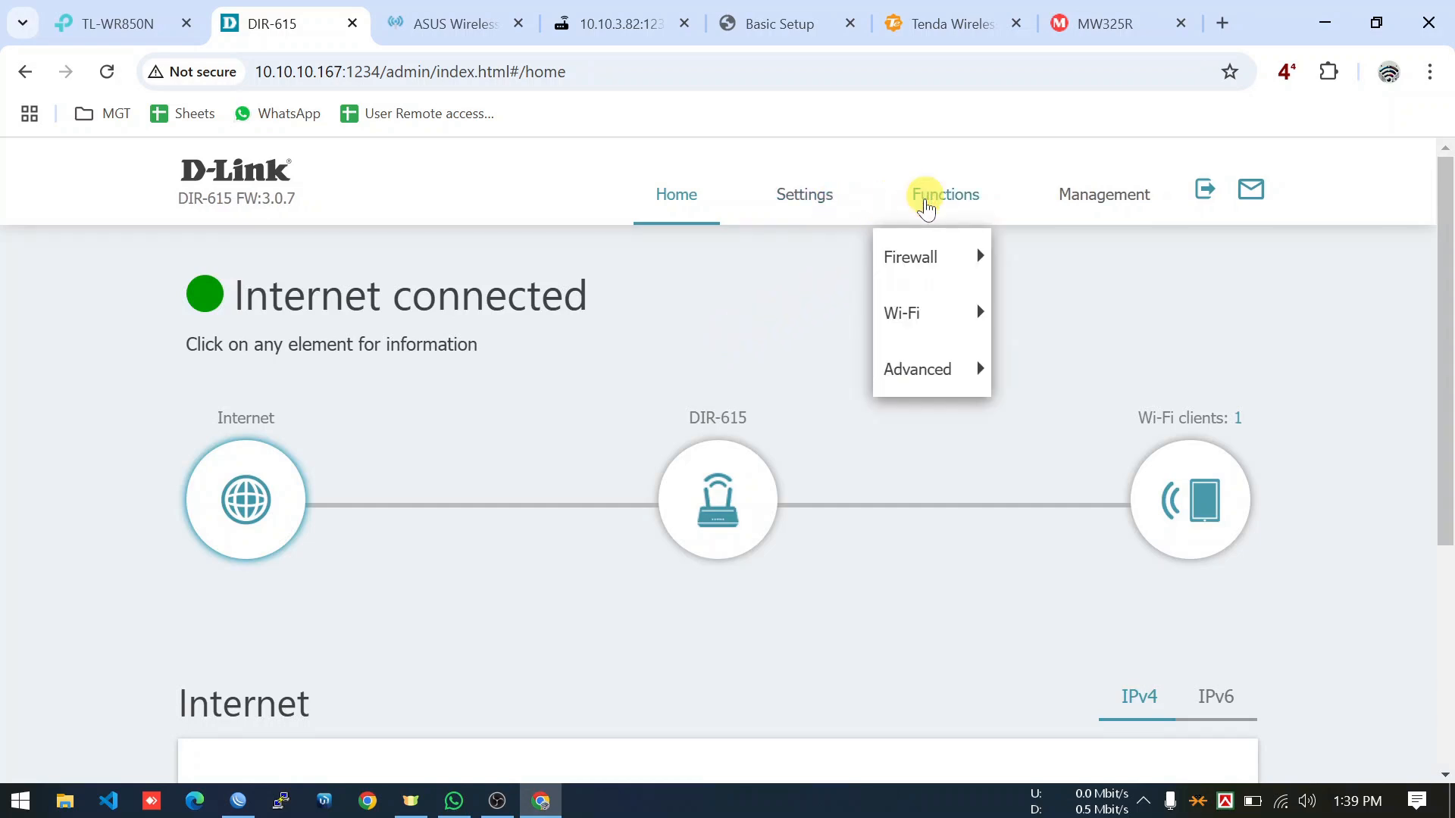
pyautogui.click(918, 377)
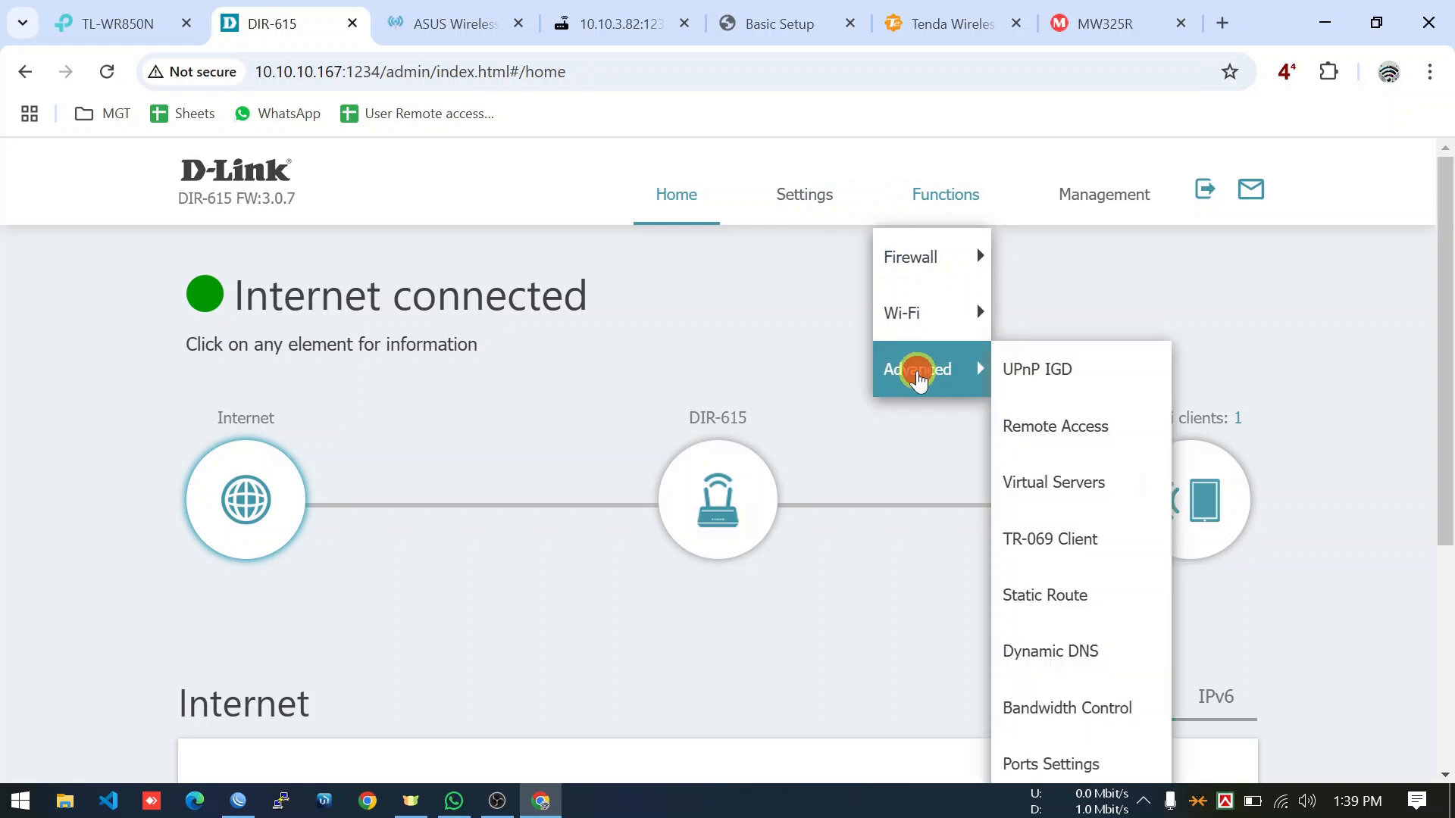
pyautogui.click(1035, 423)
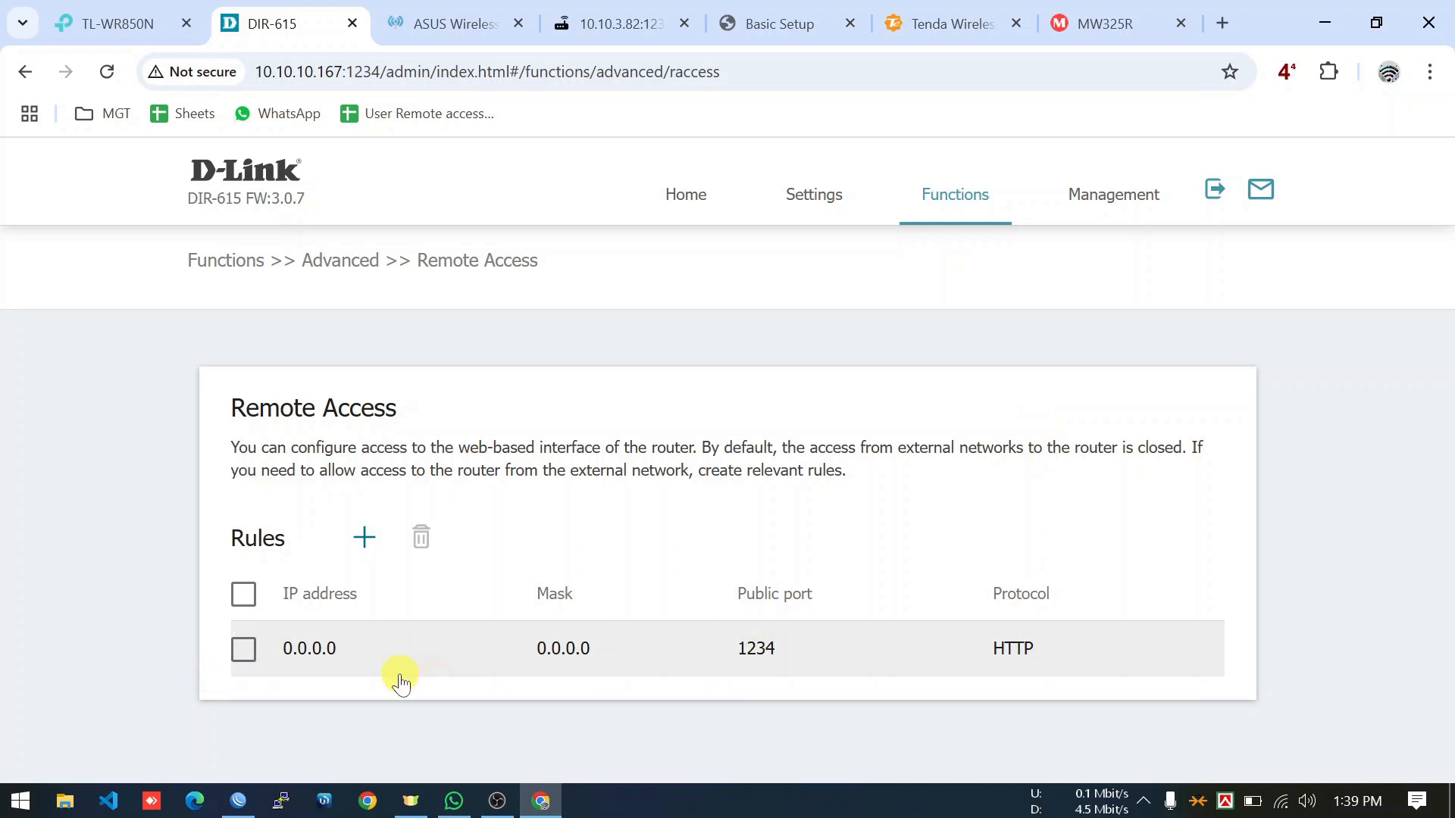
# Add a remote access rule open to any host on public port 1234, save it, and go to the ASUS tab.
pyautogui.click(359, 544)
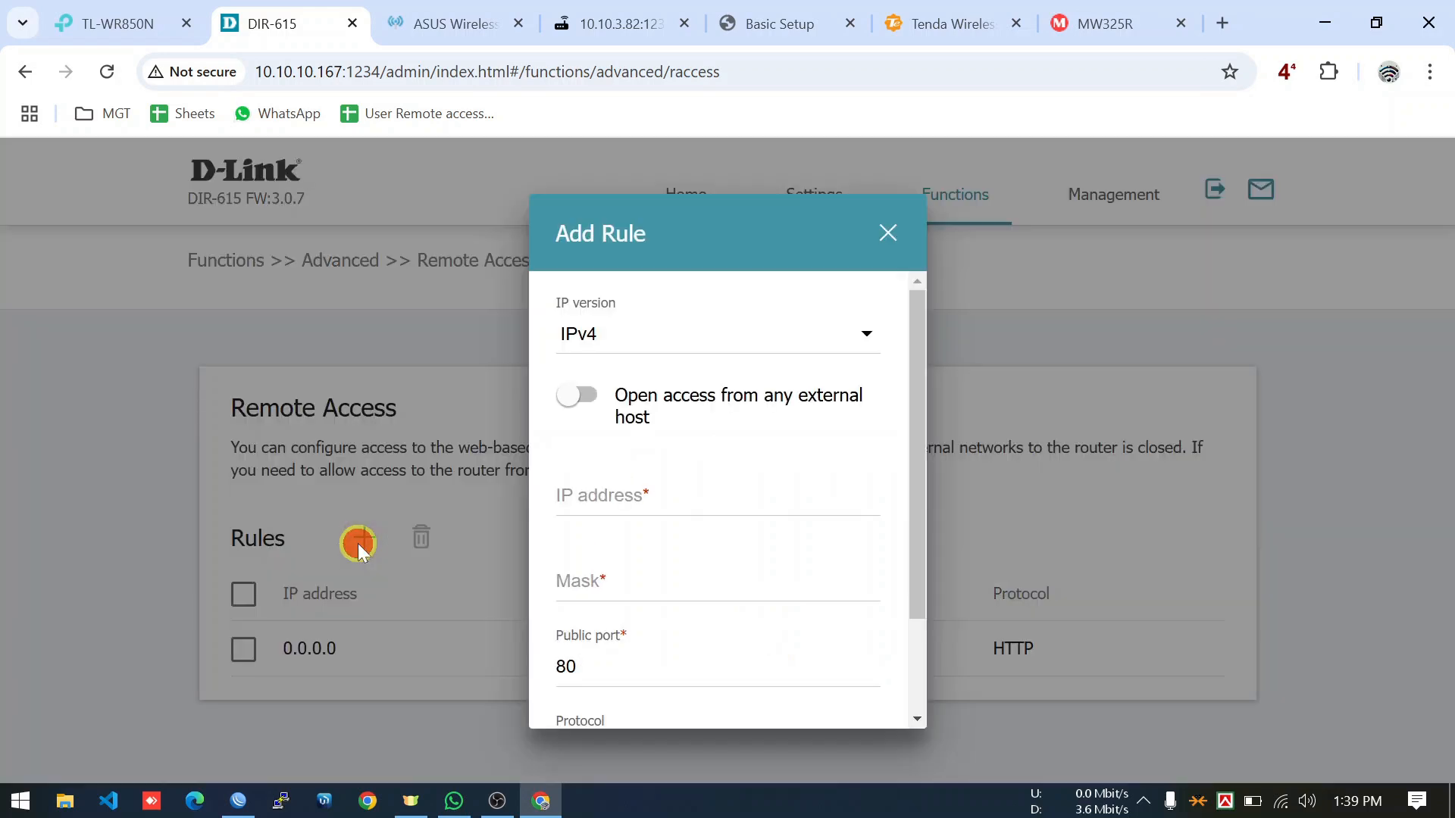
pyautogui.click(589, 407)
pyautogui.click(609, 523)
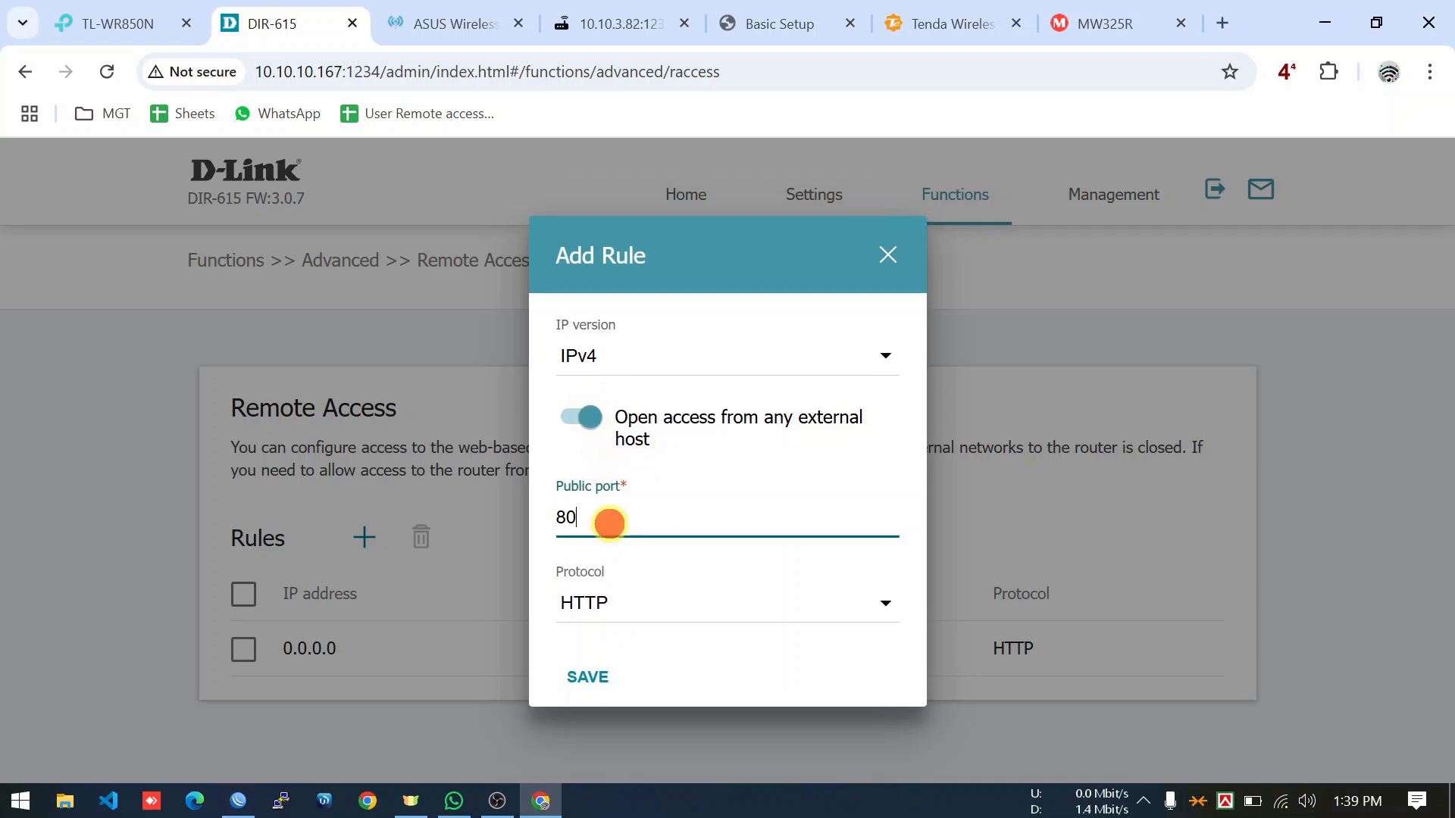
pyautogui.press('BackSpace')
pyautogui.press('BackSpace')
pyautogui.write('1234')
pyautogui.click(588, 677)
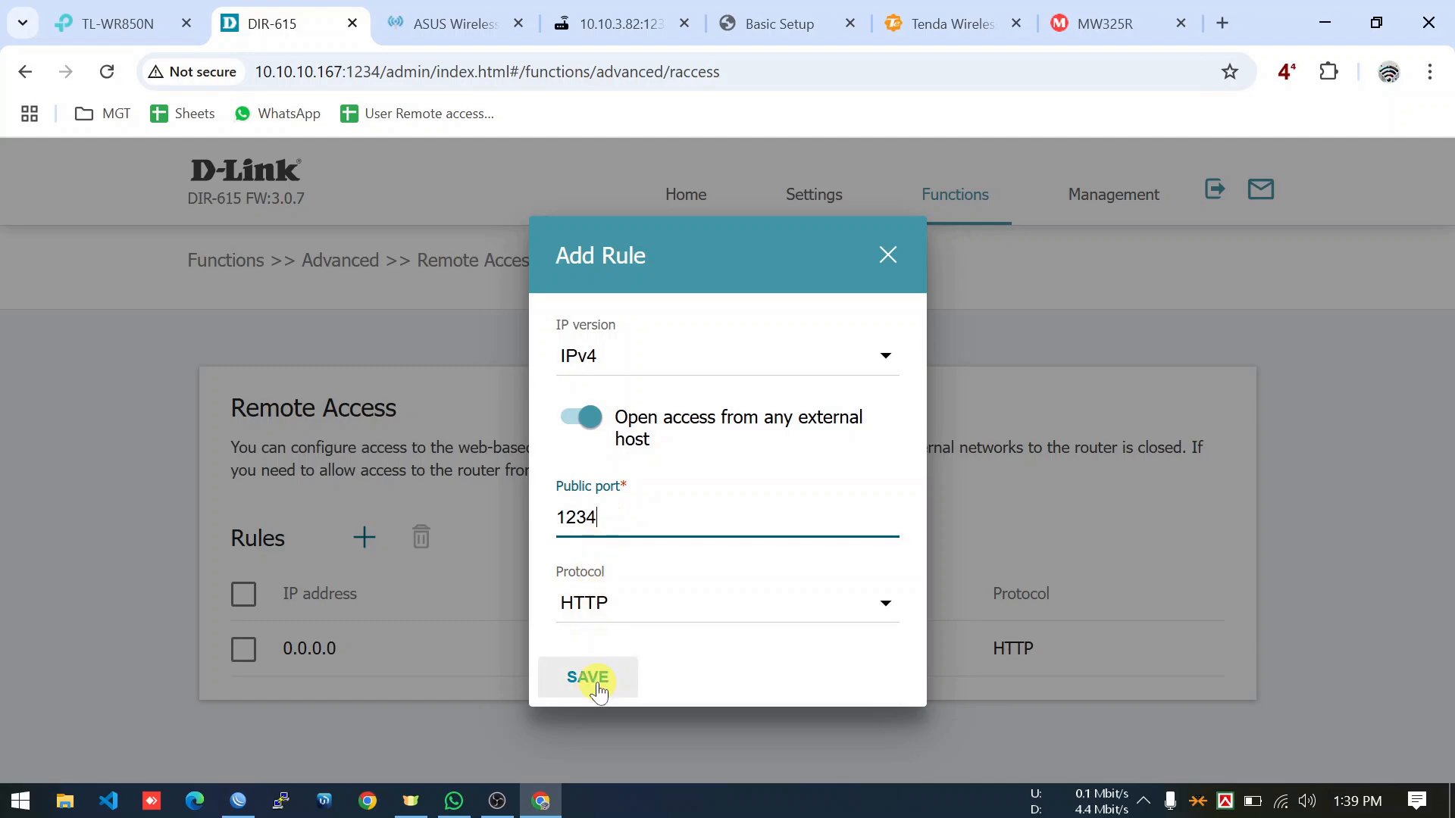
pyautogui.click(884, 265)
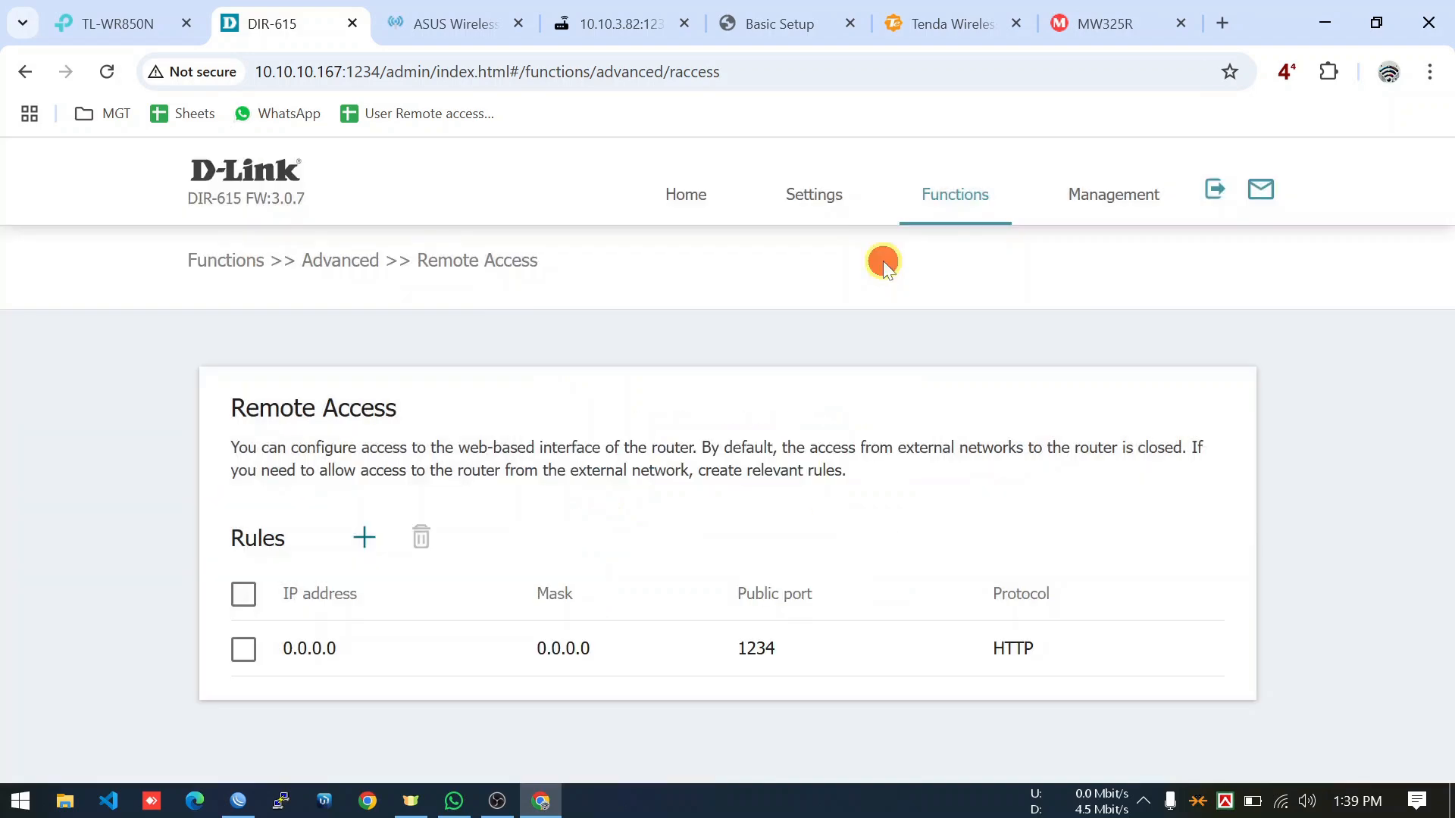
pyautogui.click(447, 25)
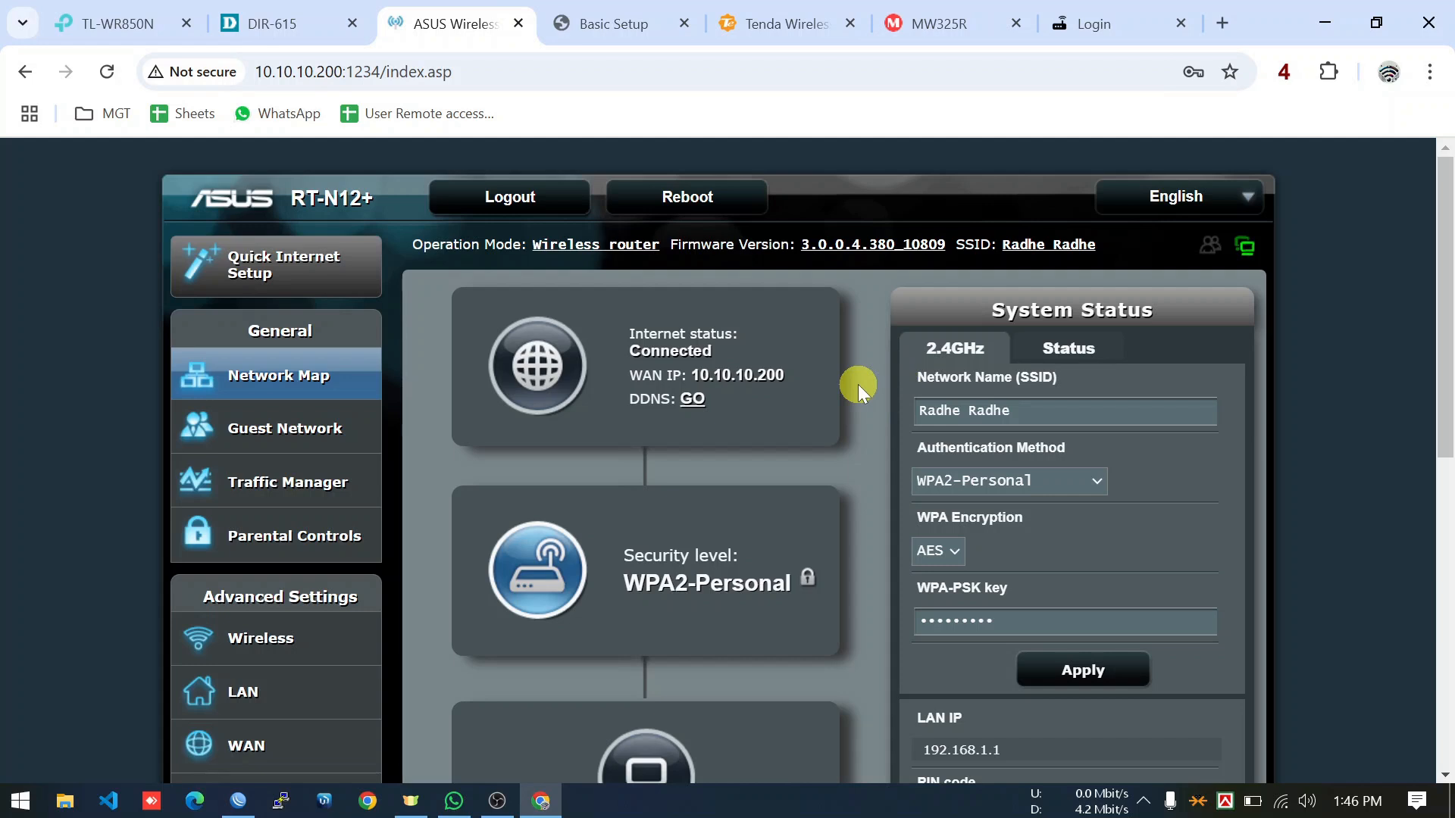
# Open ASUS Administration > System and check the WAN web access port field showing 1234.
pyautogui.scroll(-3, 858, 384)
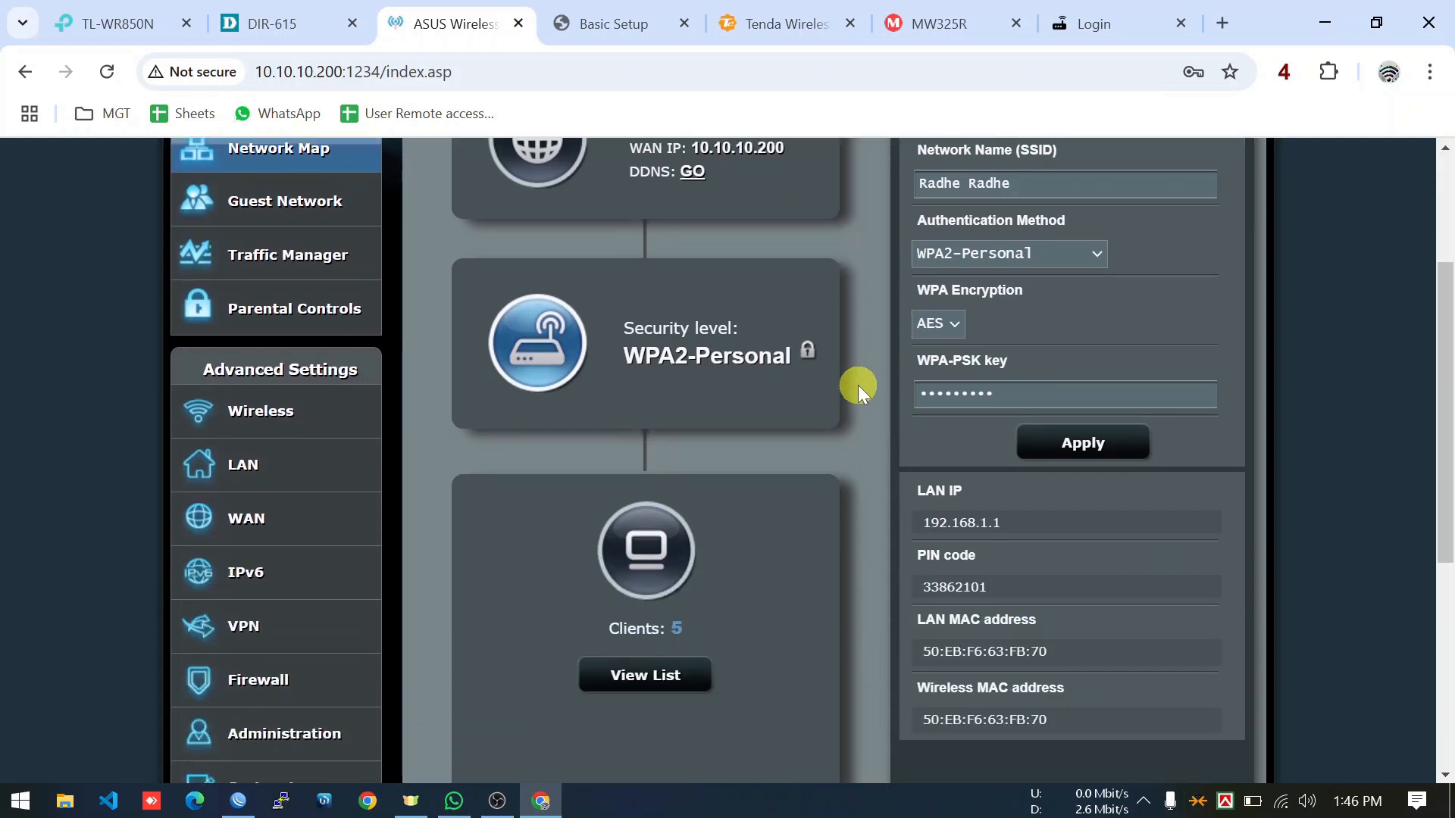
pyautogui.scroll(-3, 857, 385)
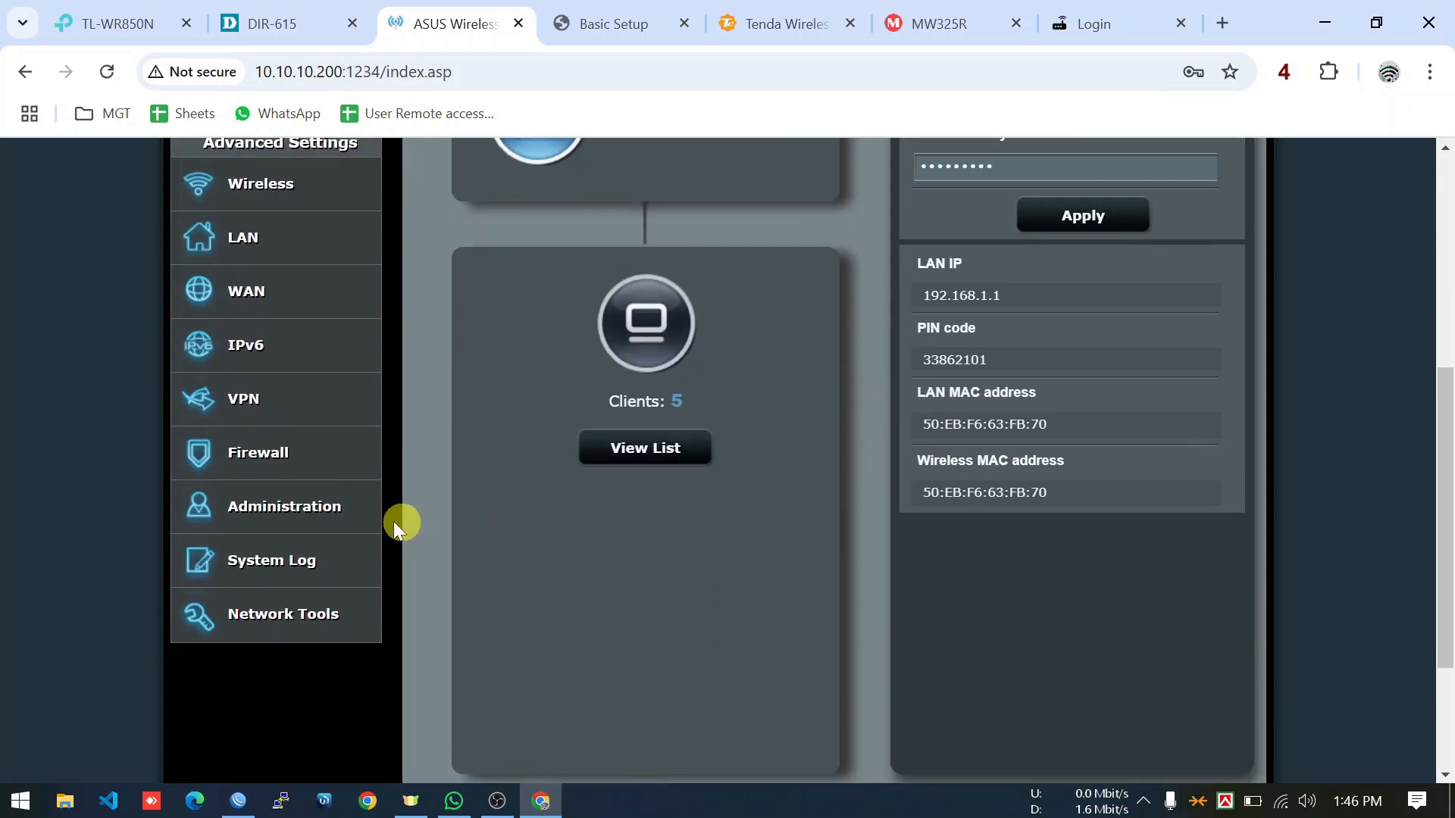
pyautogui.click(316, 525)
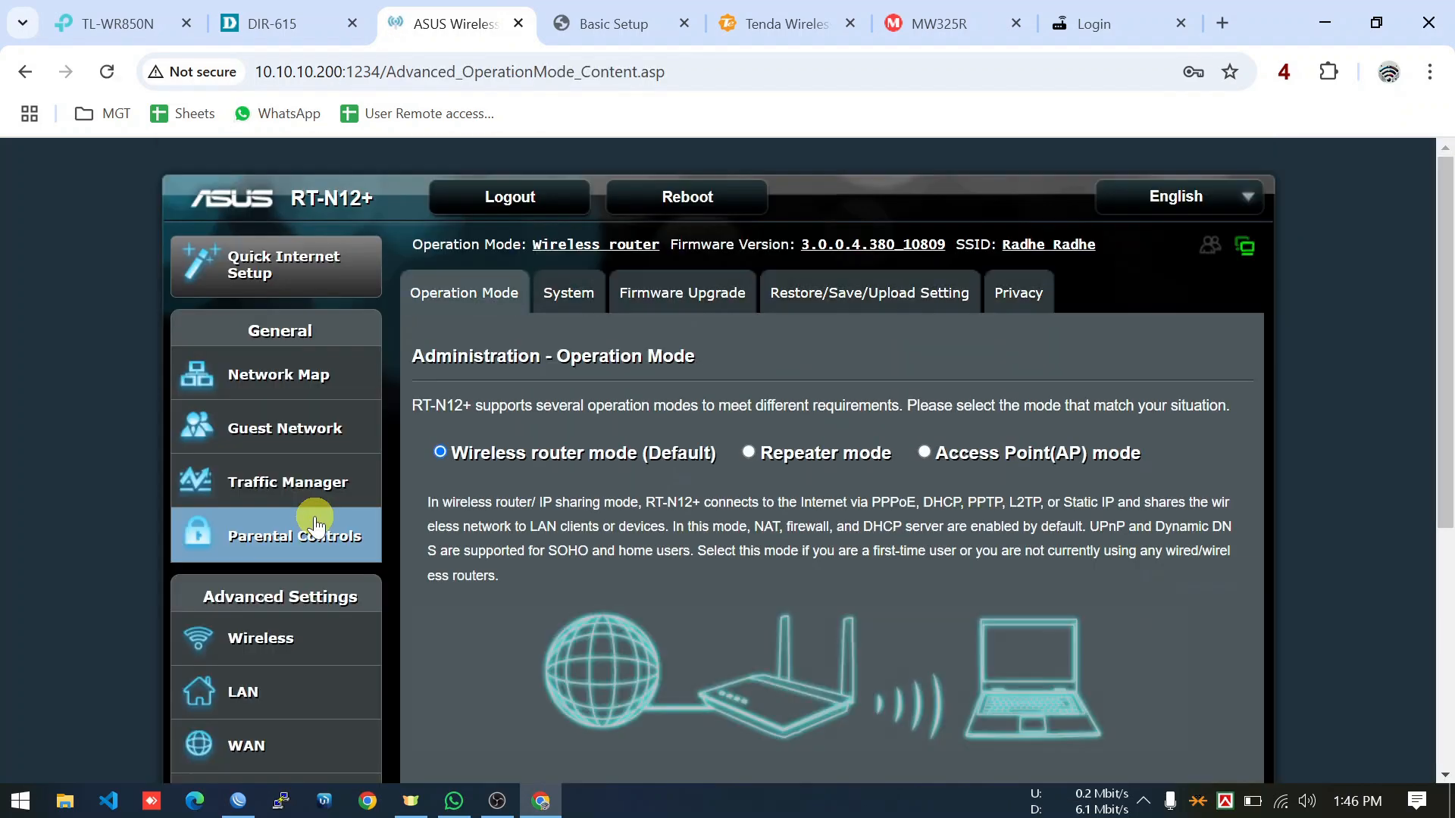
pyautogui.click(574, 297)
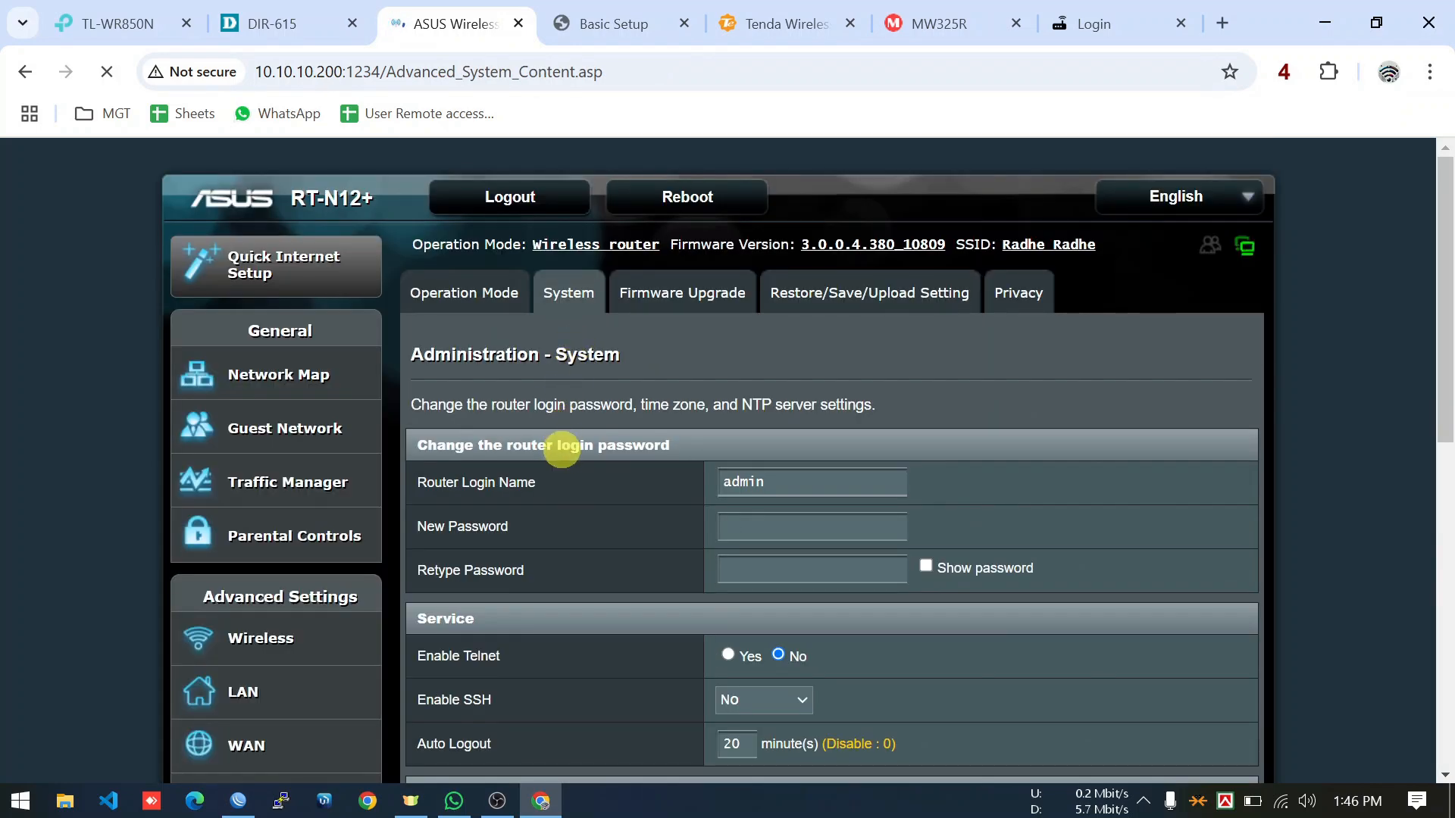
pyautogui.scroll(-9, 561, 452)
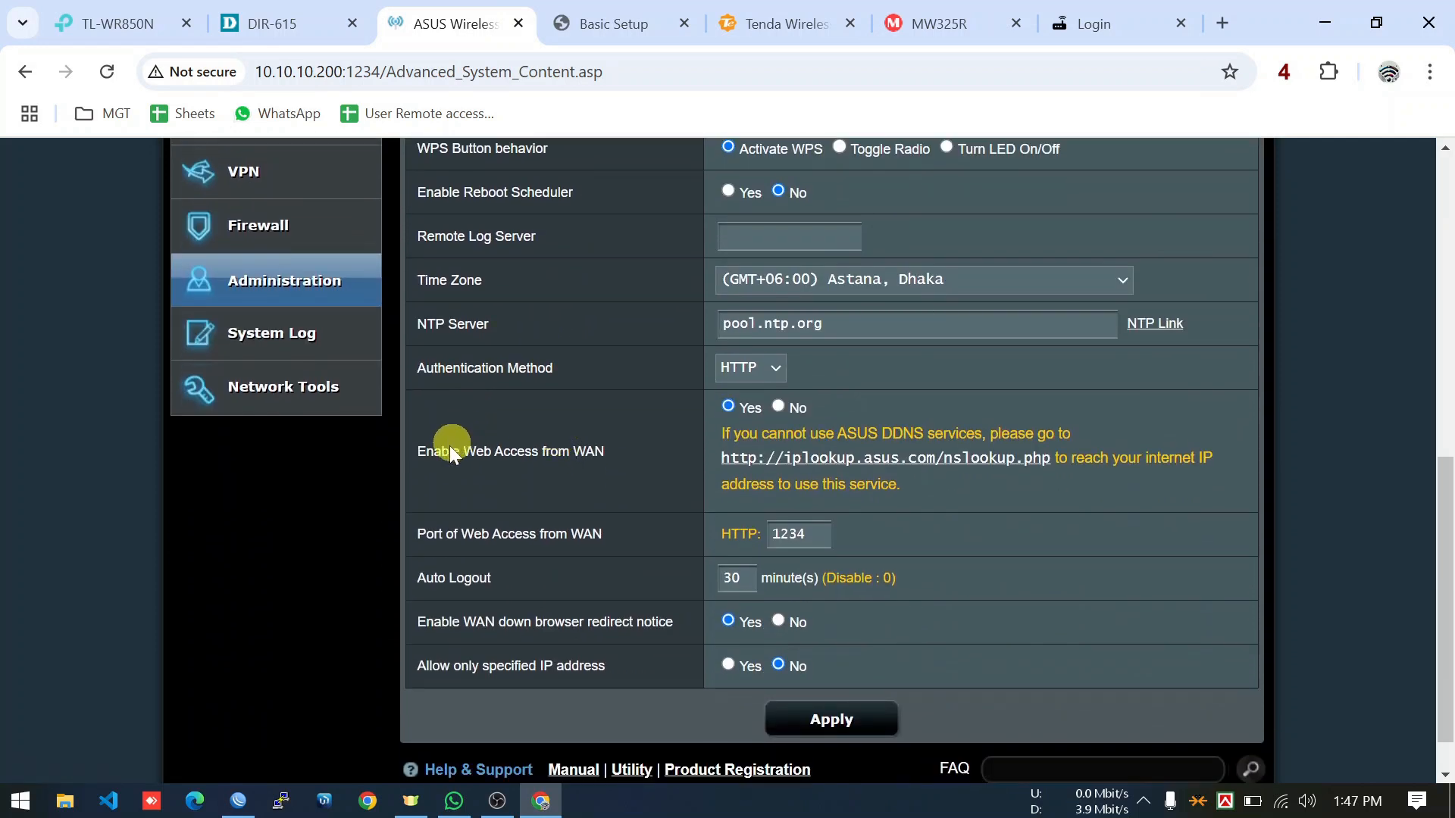
pyautogui.moveTo(424, 453); pyautogui.dragTo(564, 456)
pyautogui.click(814, 541)
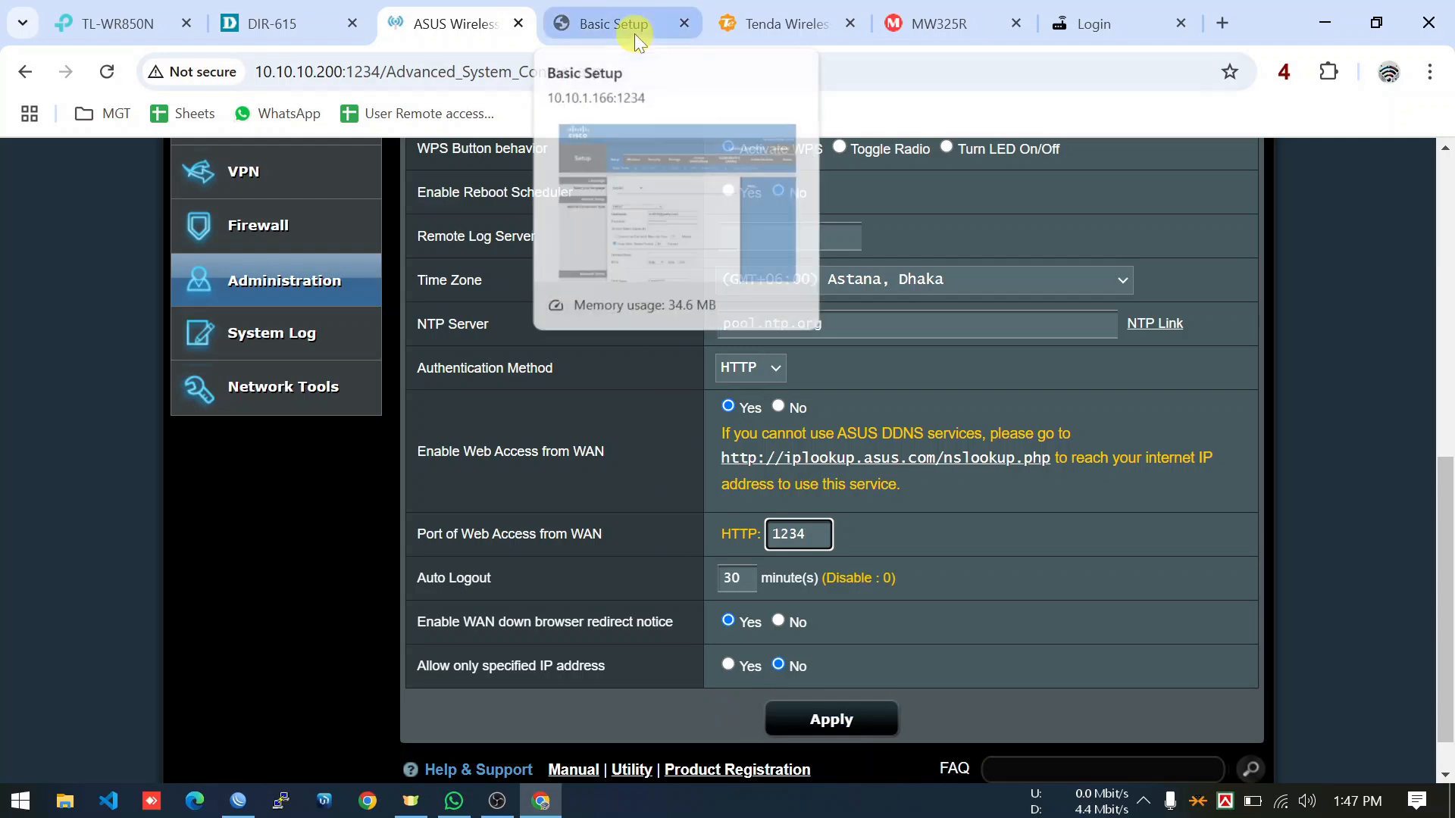
pyautogui.scroll(7, 502, 398)
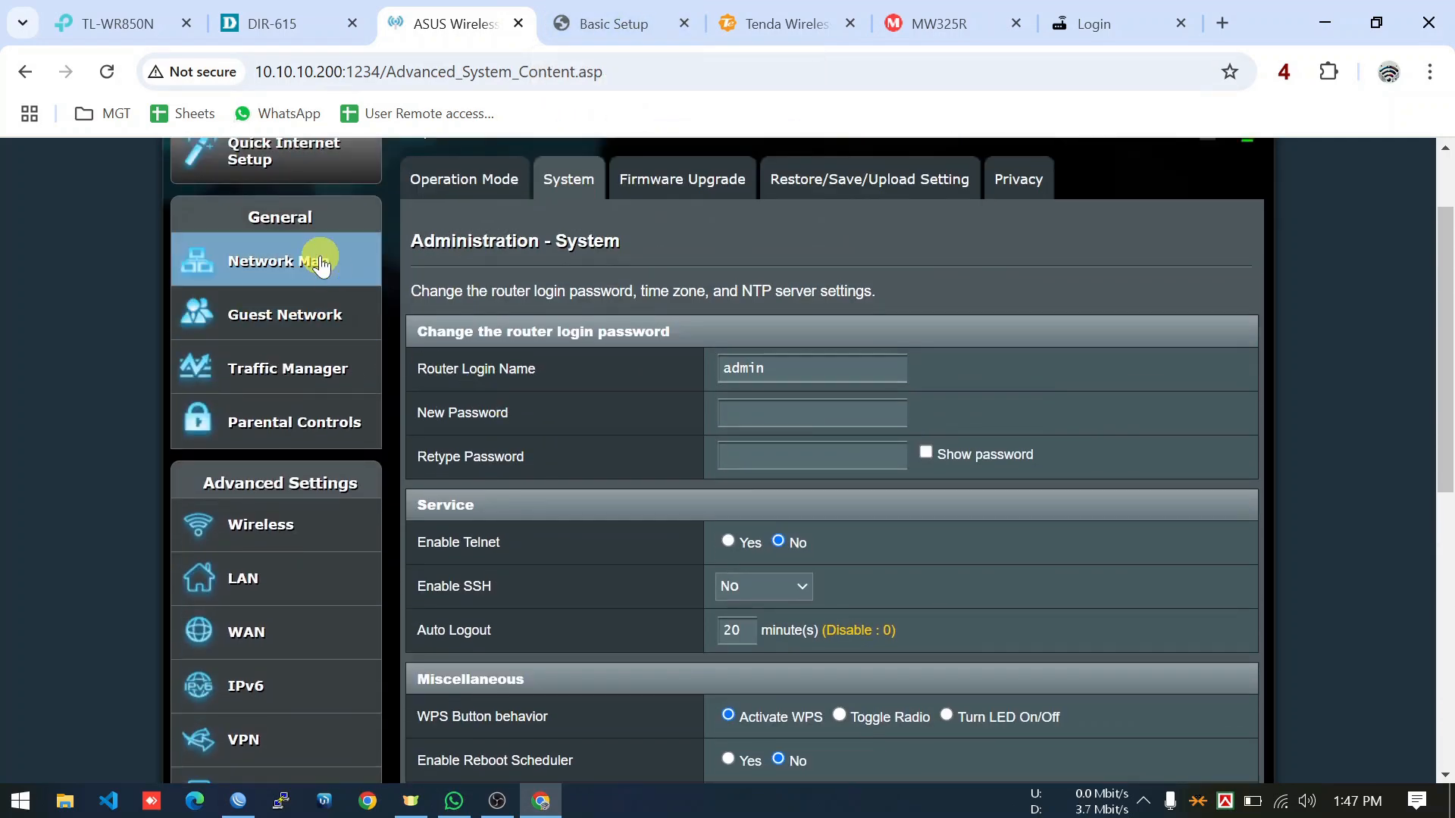
# Reopen Administration > System from the network map, recheck WAN web access port 1234, and go to Linksys.
pyautogui.click(319, 262)
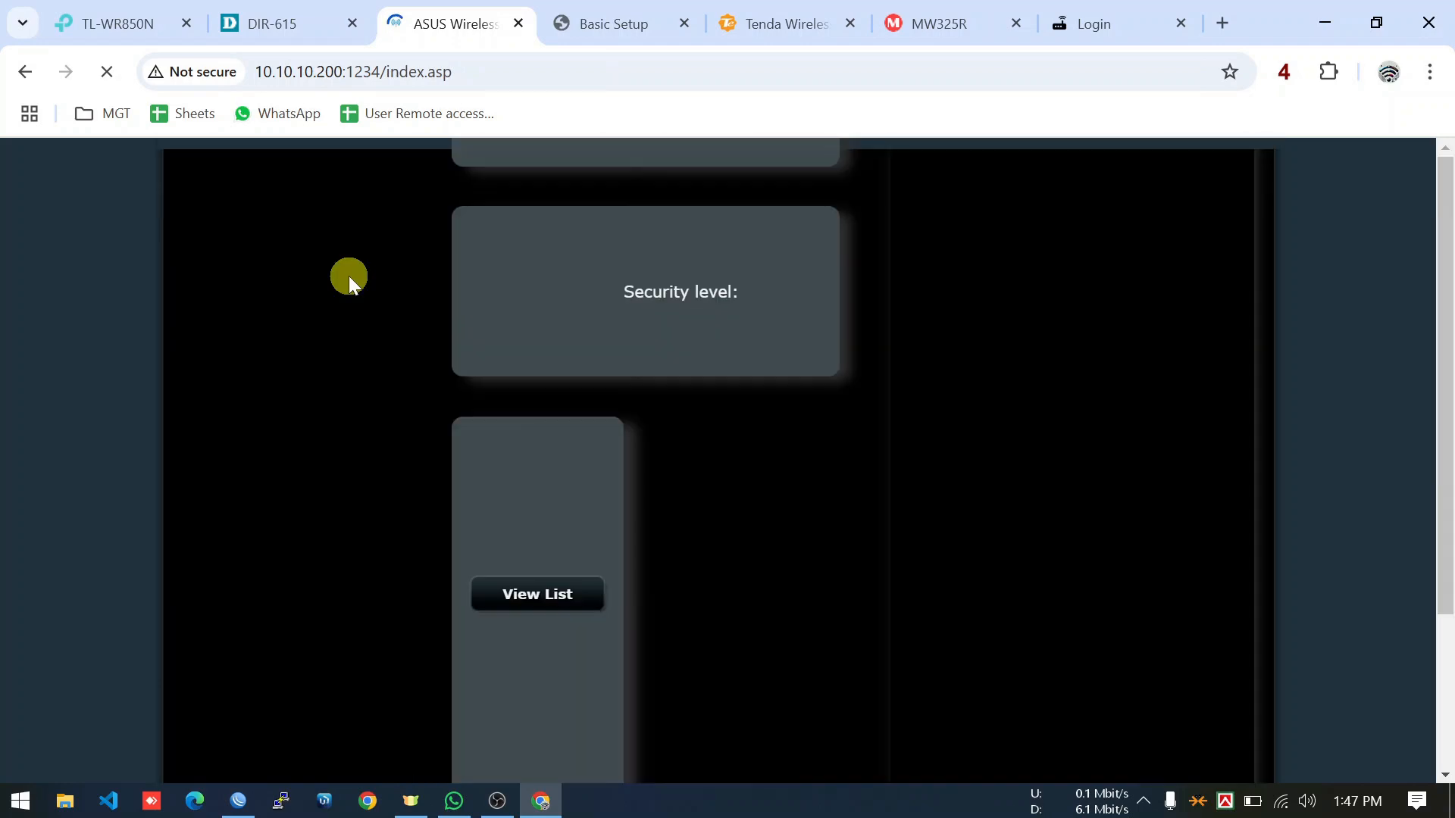
pyautogui.scroll(-7, 341, 396)
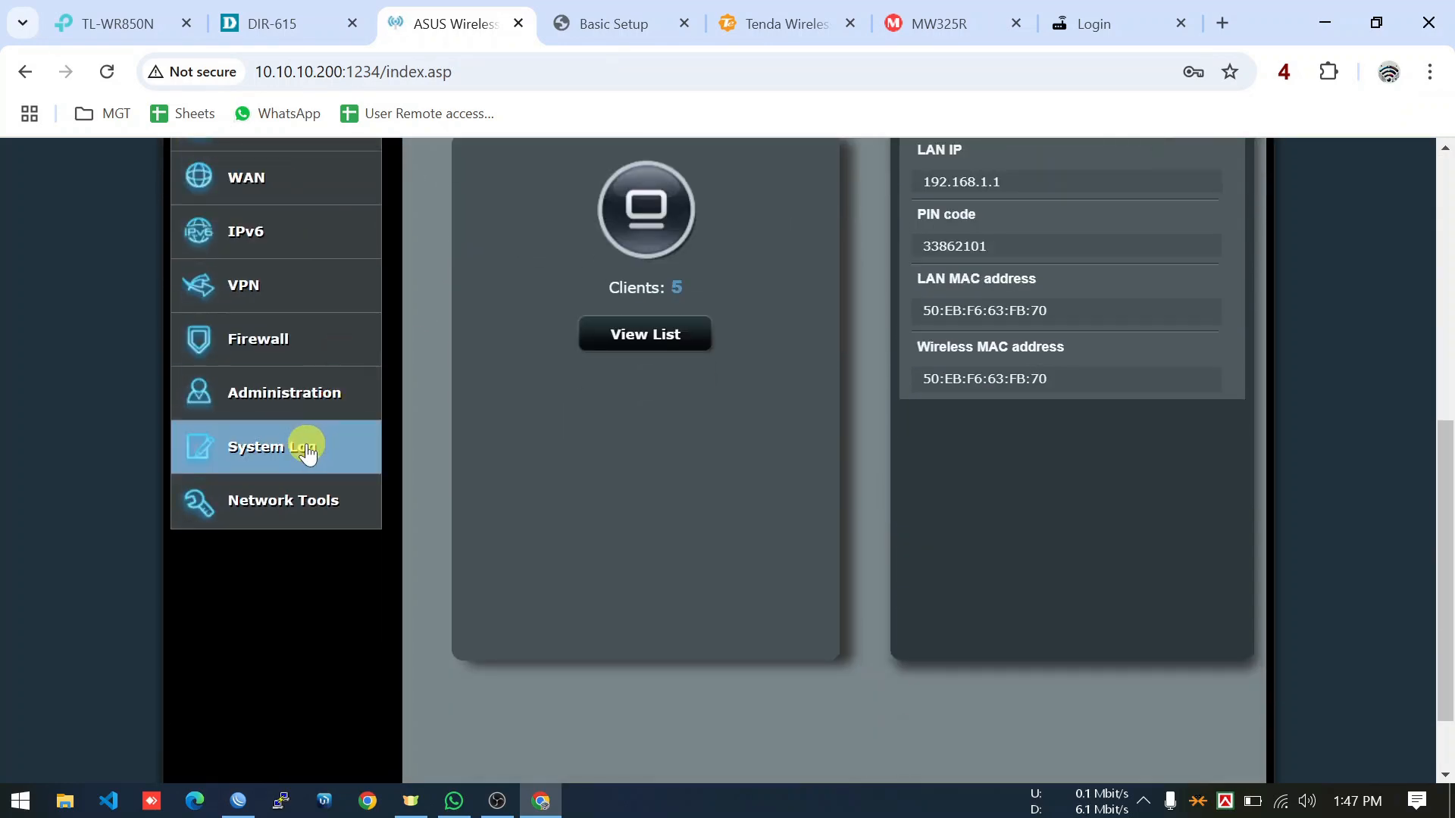
pyautogui.click(312, 403)
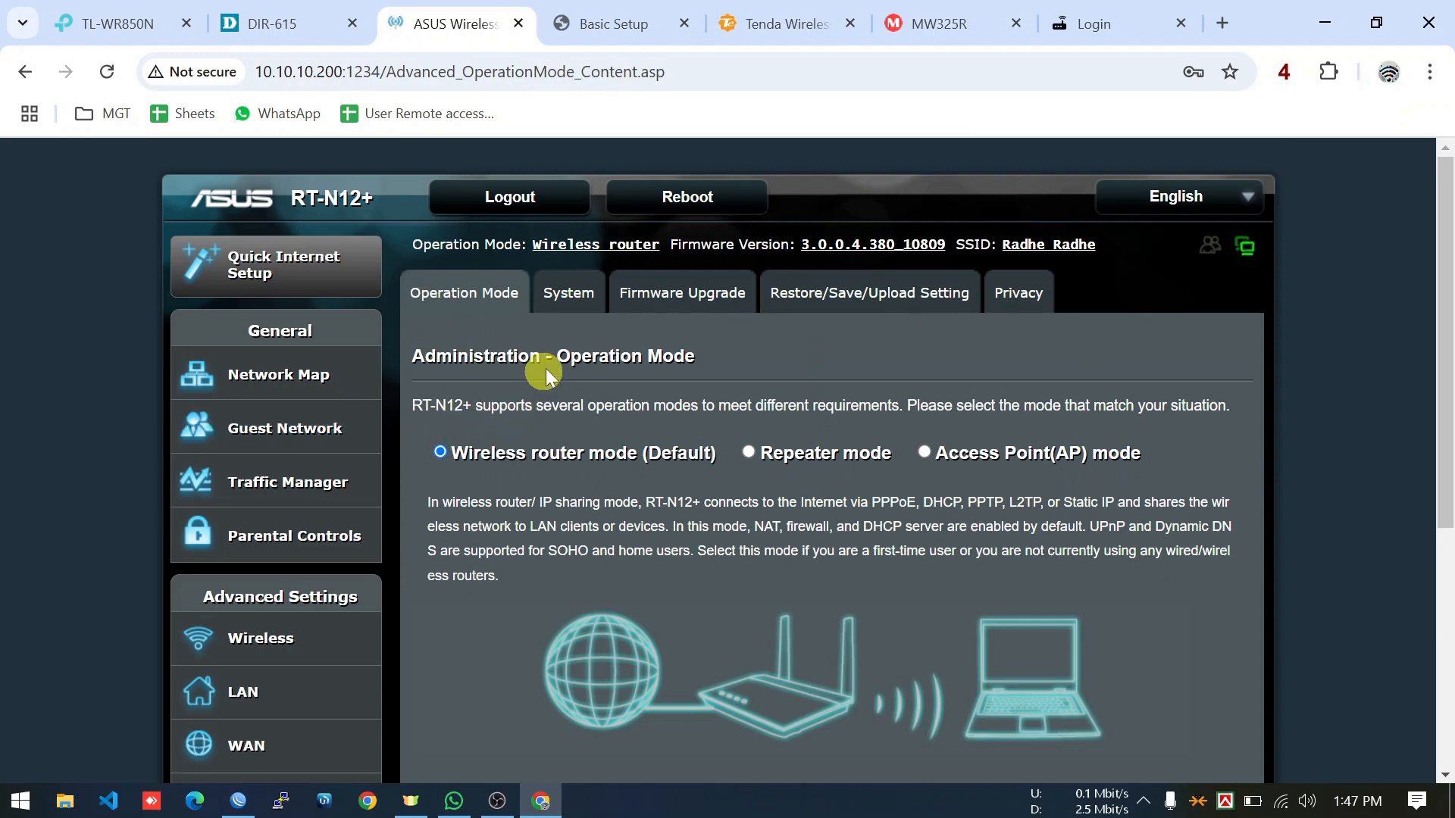
pyautogui.click(561, 302)
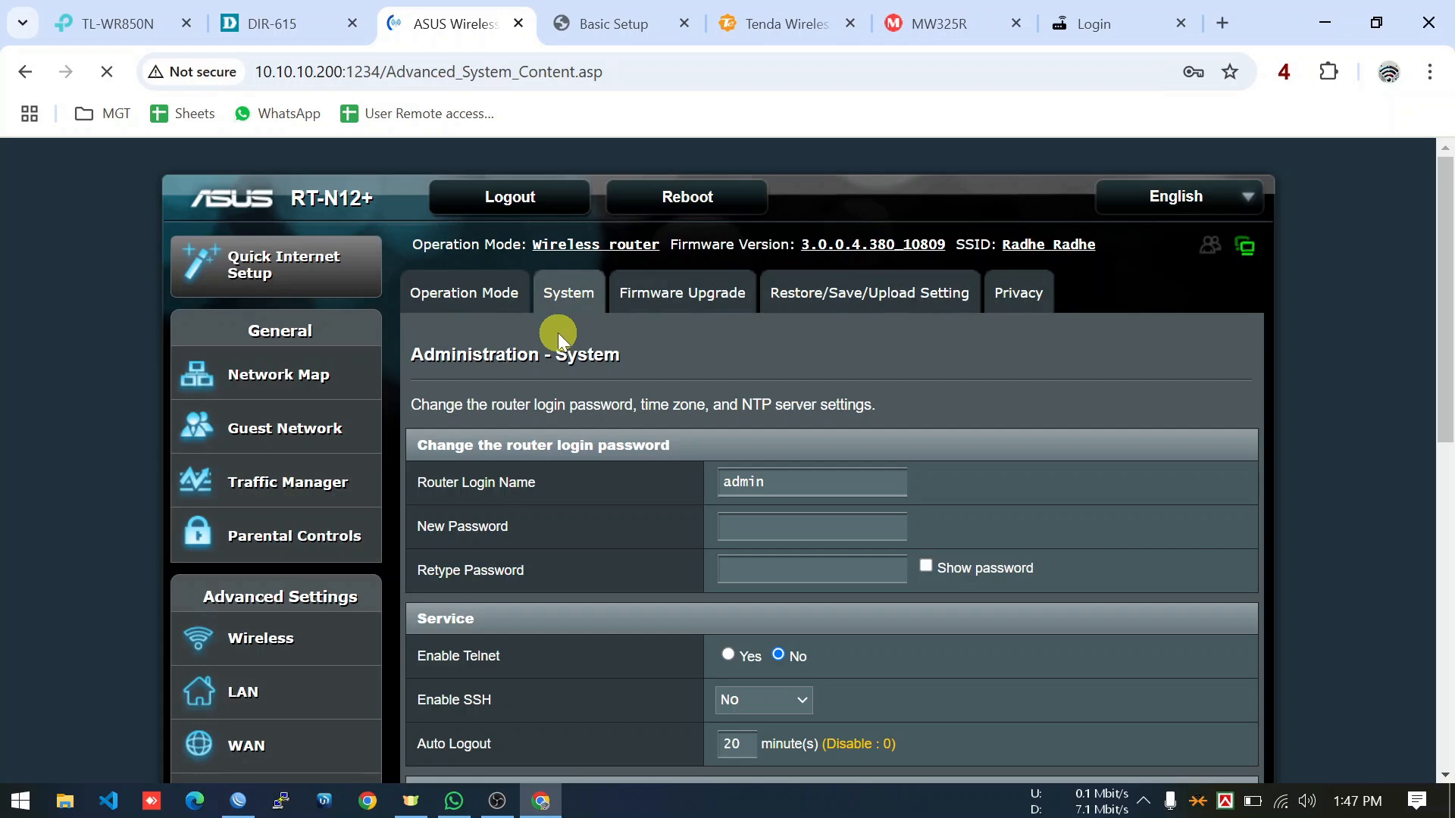
pyautogui.scroll(-6, 558, 330)
pyautogui.scroll(-3, 547, 341)
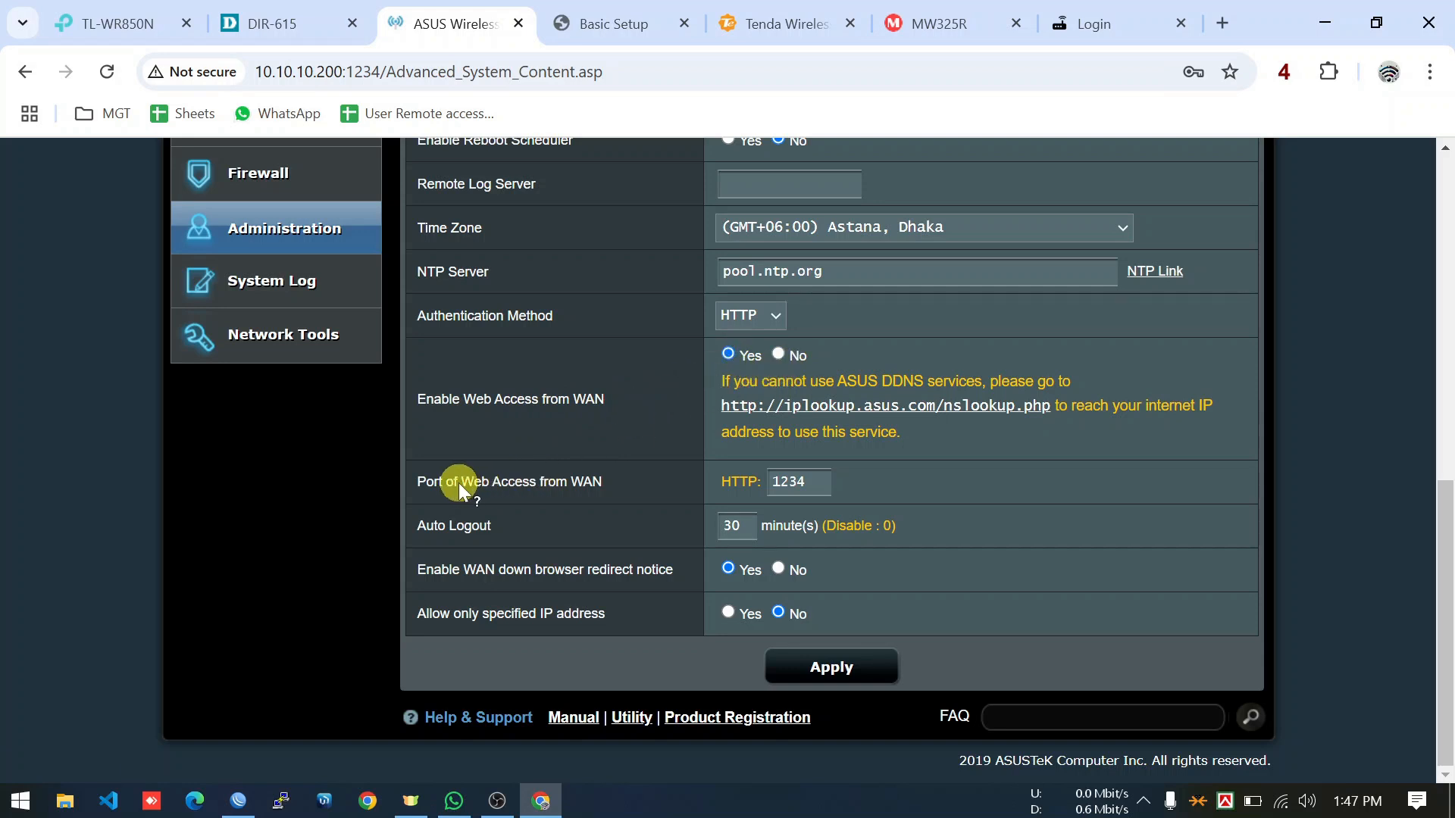
pyautogui.click(807, 483)
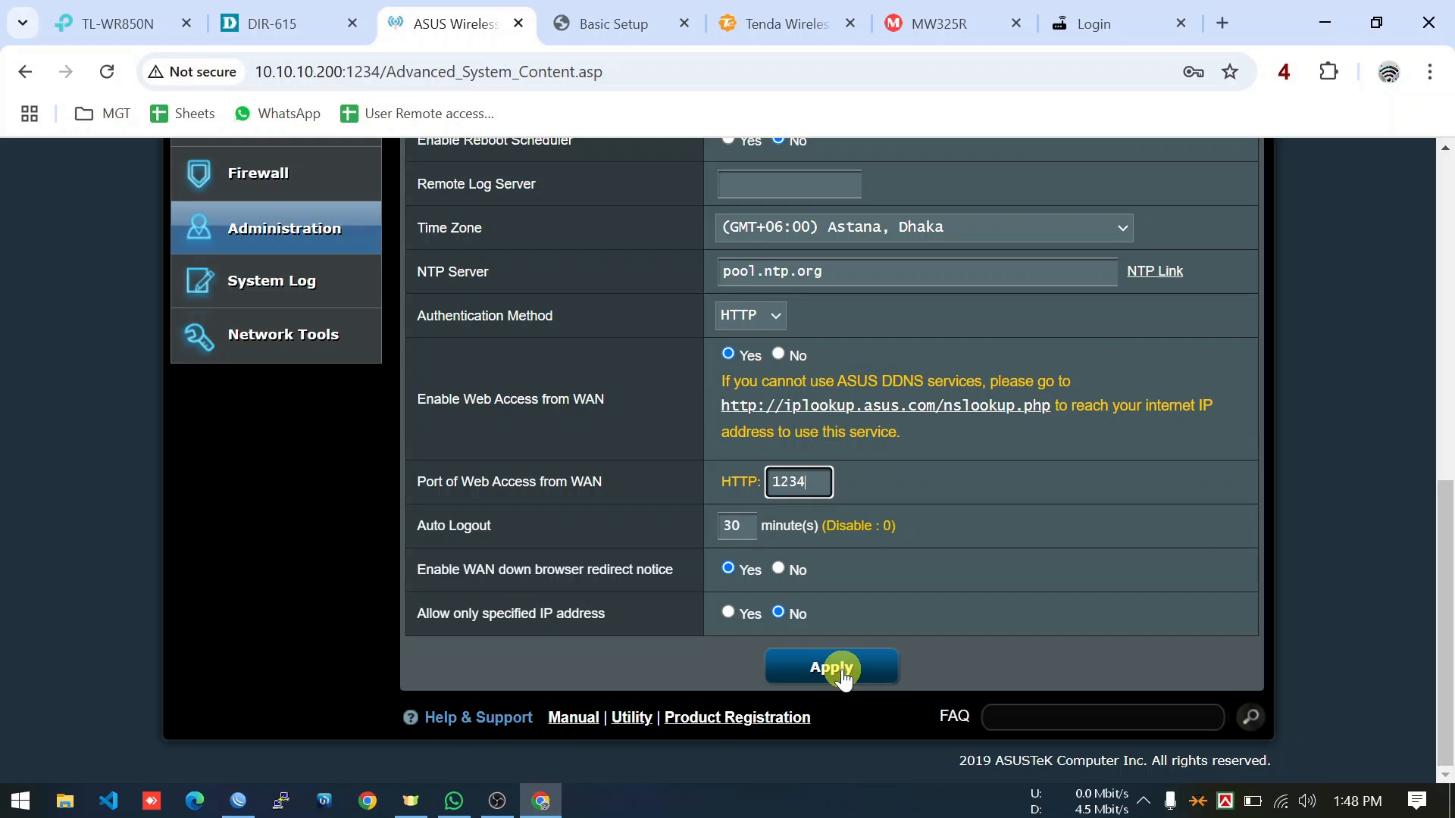
pyautogui.scroll(10, 763, 542)
pyautogui.click(627, 38)
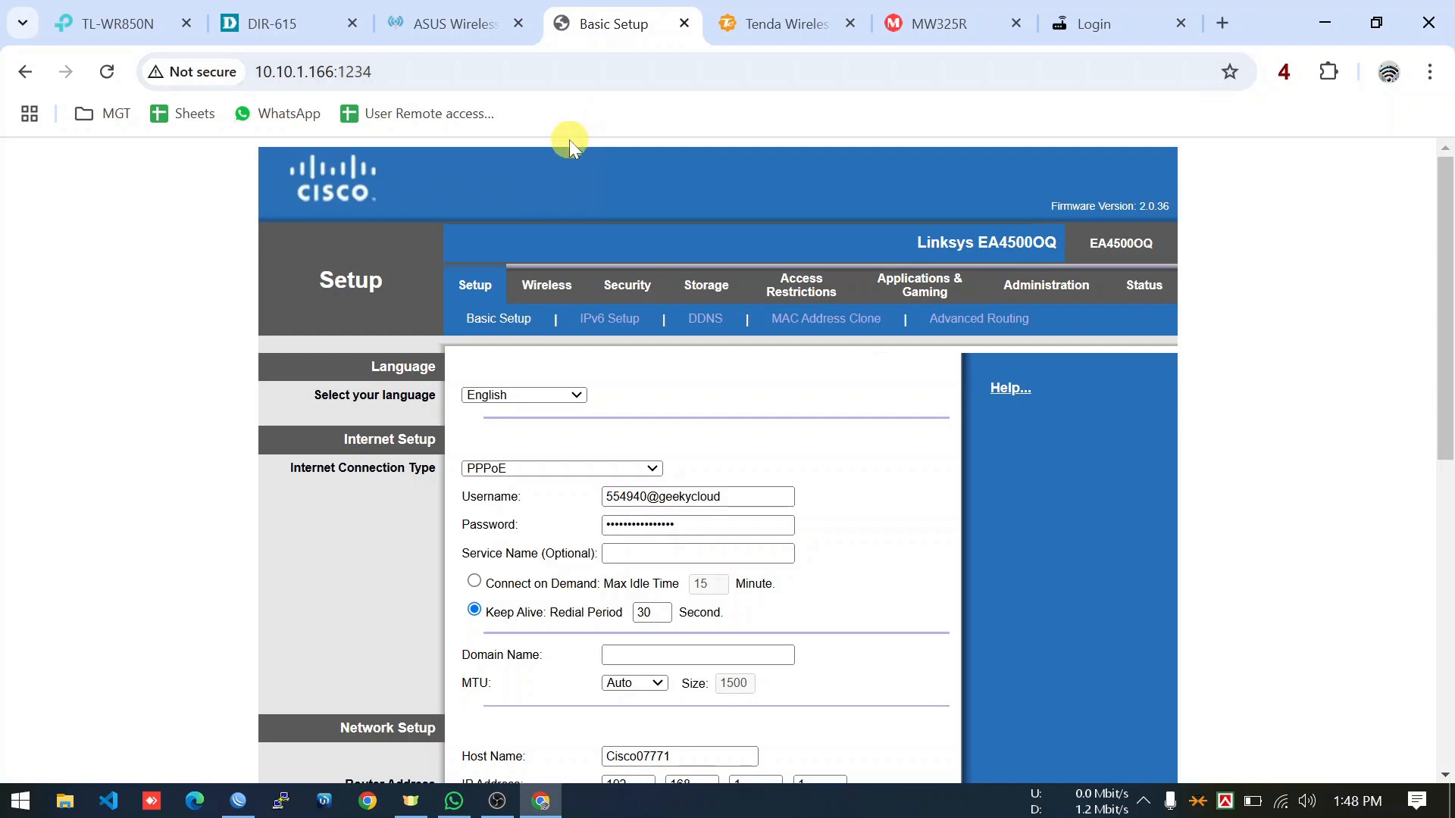
# Open the Linksys Administration settings and locate the Remote Management setting.
pyautogui.scroll(-3, 458, 250)
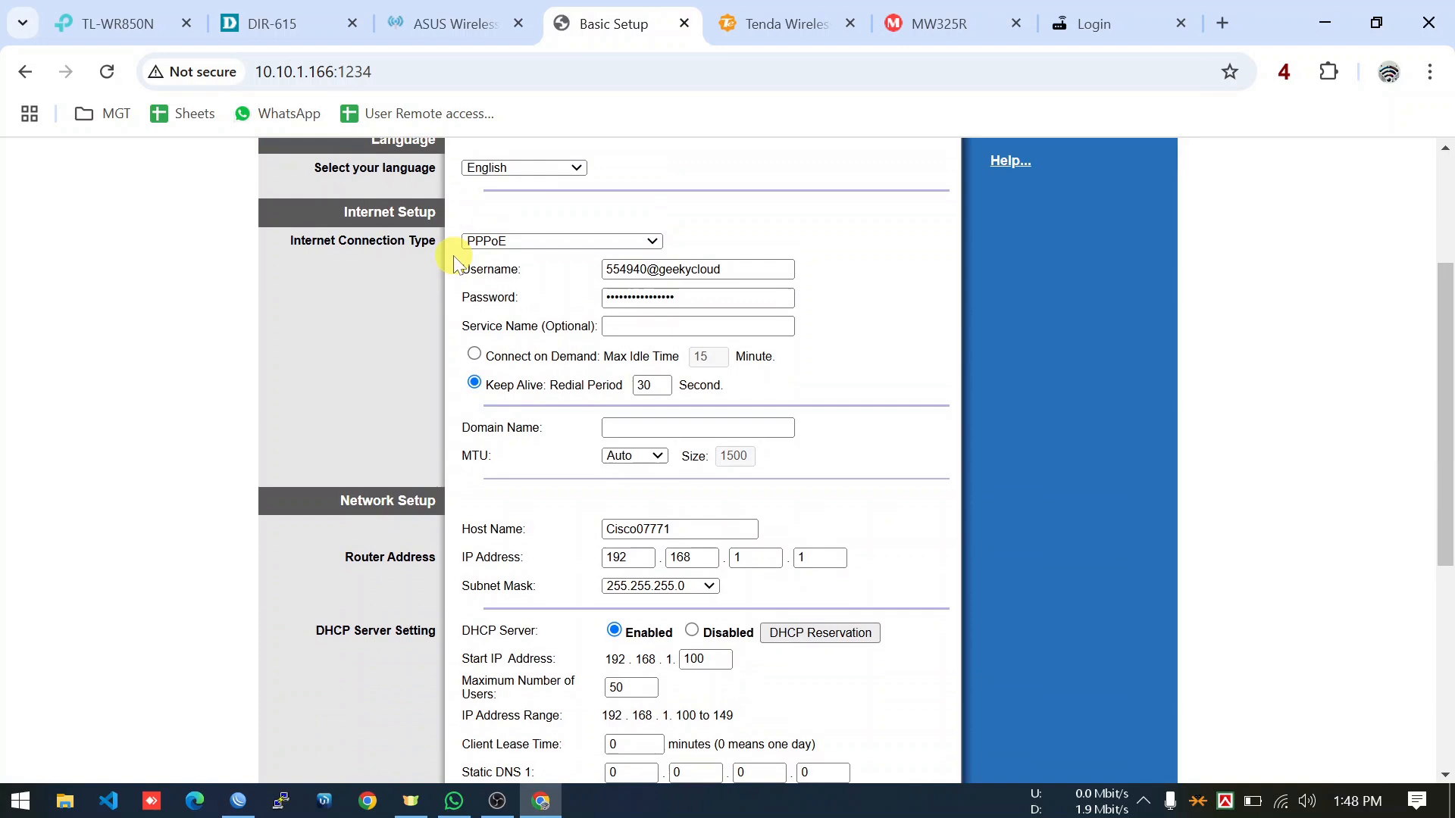
pyautogui.click(447, 257)
pyautogui.scroll(3, 434, 292)
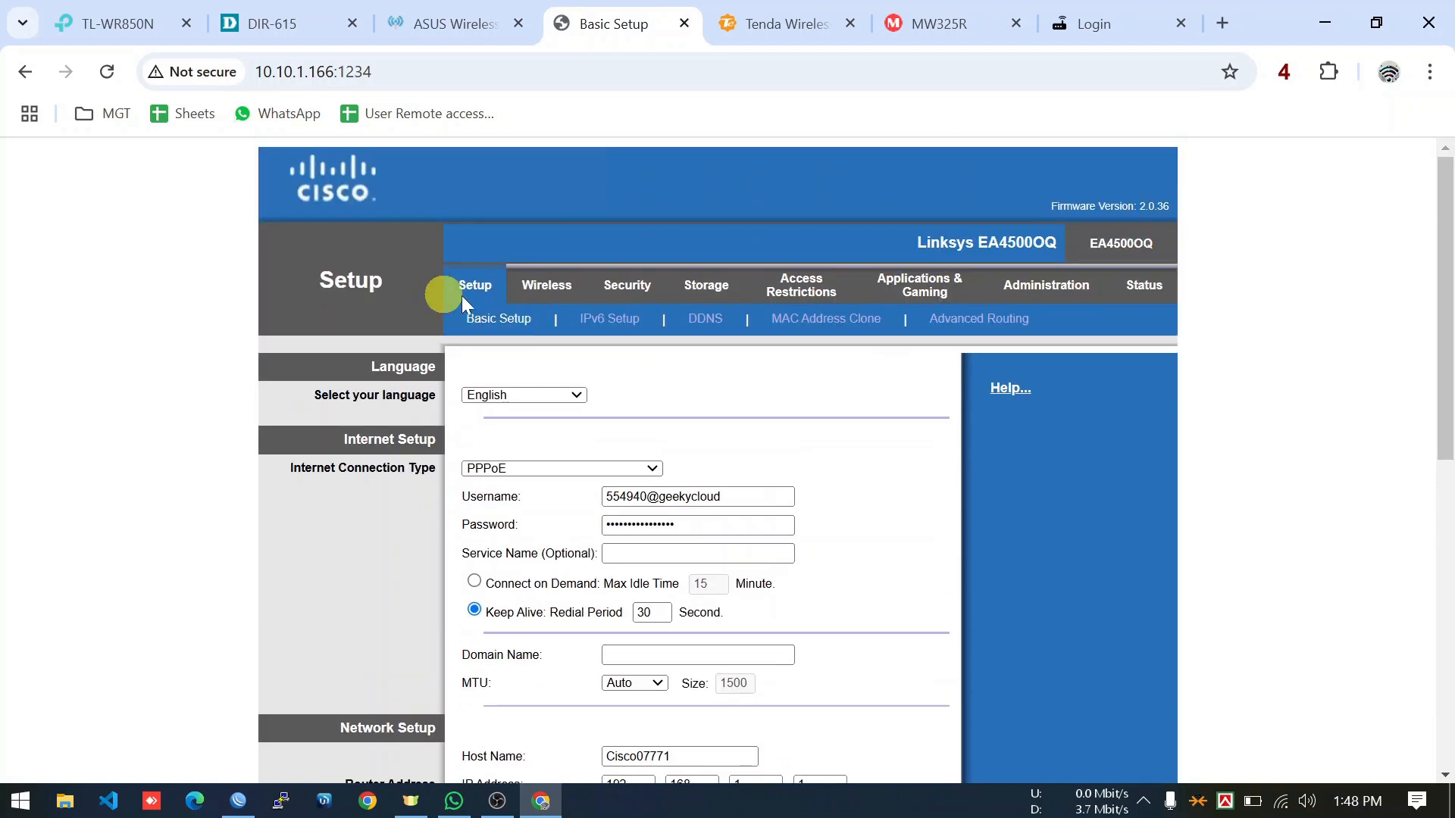
pyautogui.click(1065, 294)
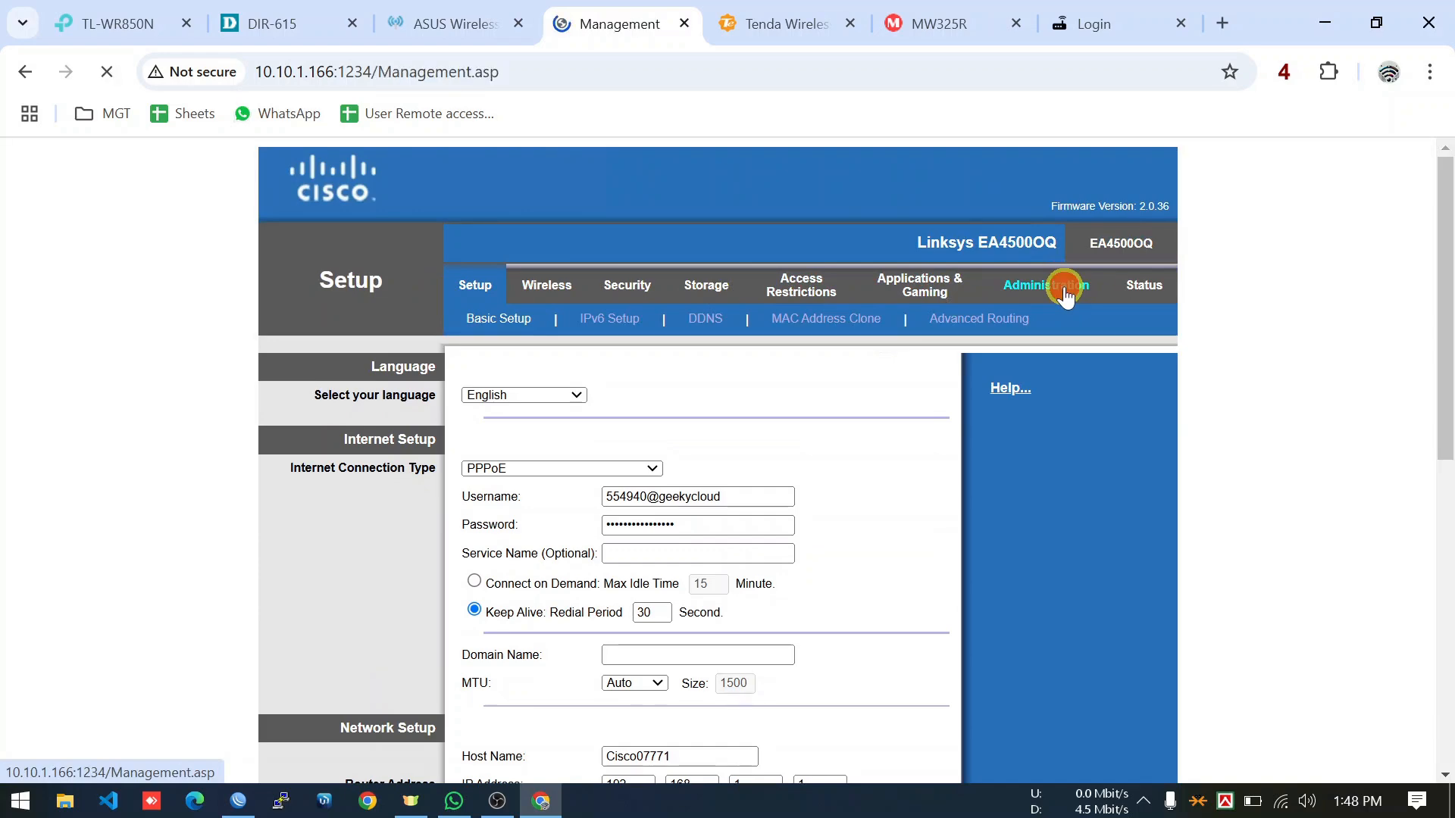
pyautogui.scroll(-2, 878, 390)
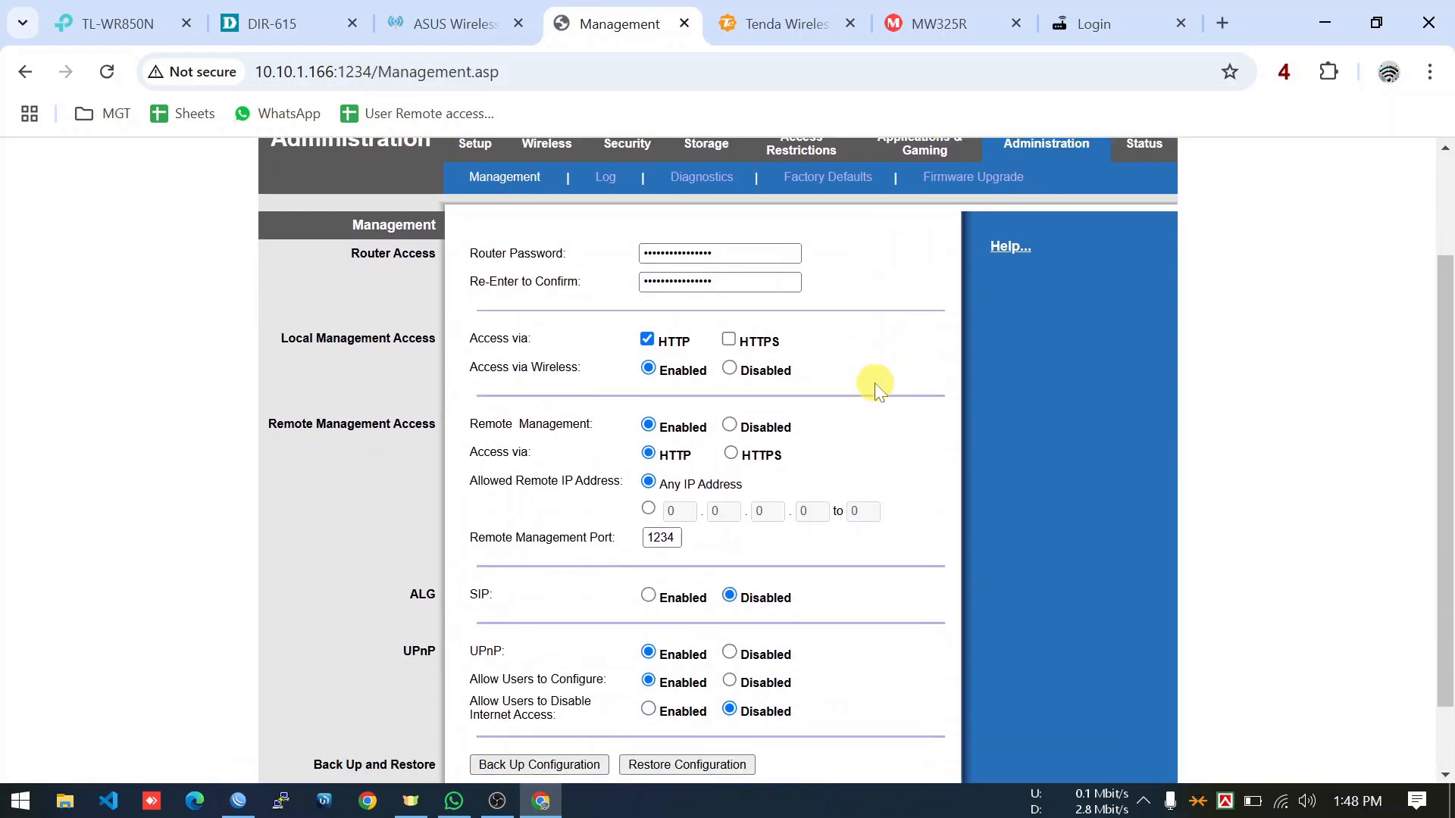
pyautogui.scroll(-1, 877, 390)
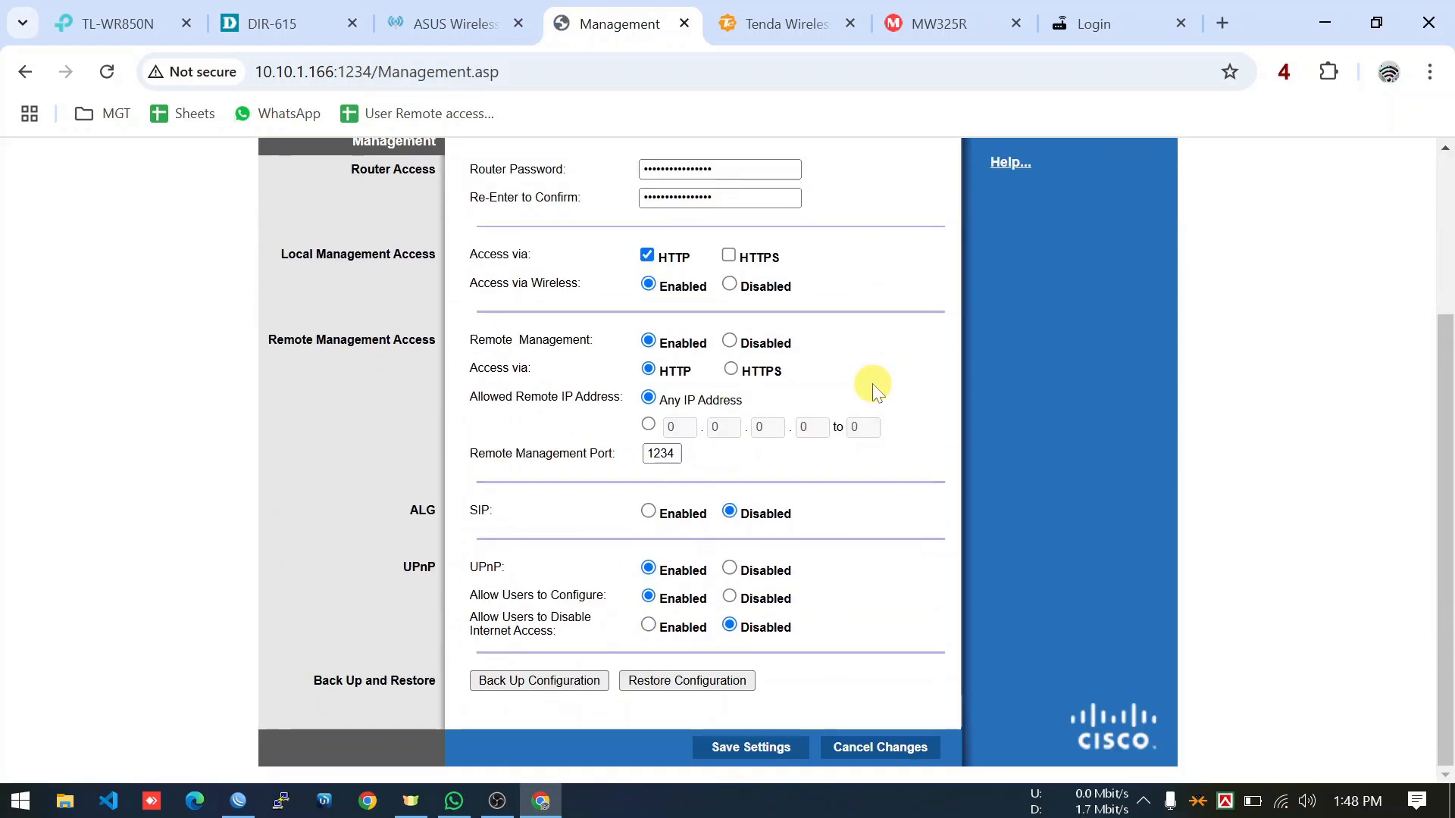
pyautogui.tripleClick(536, 339)
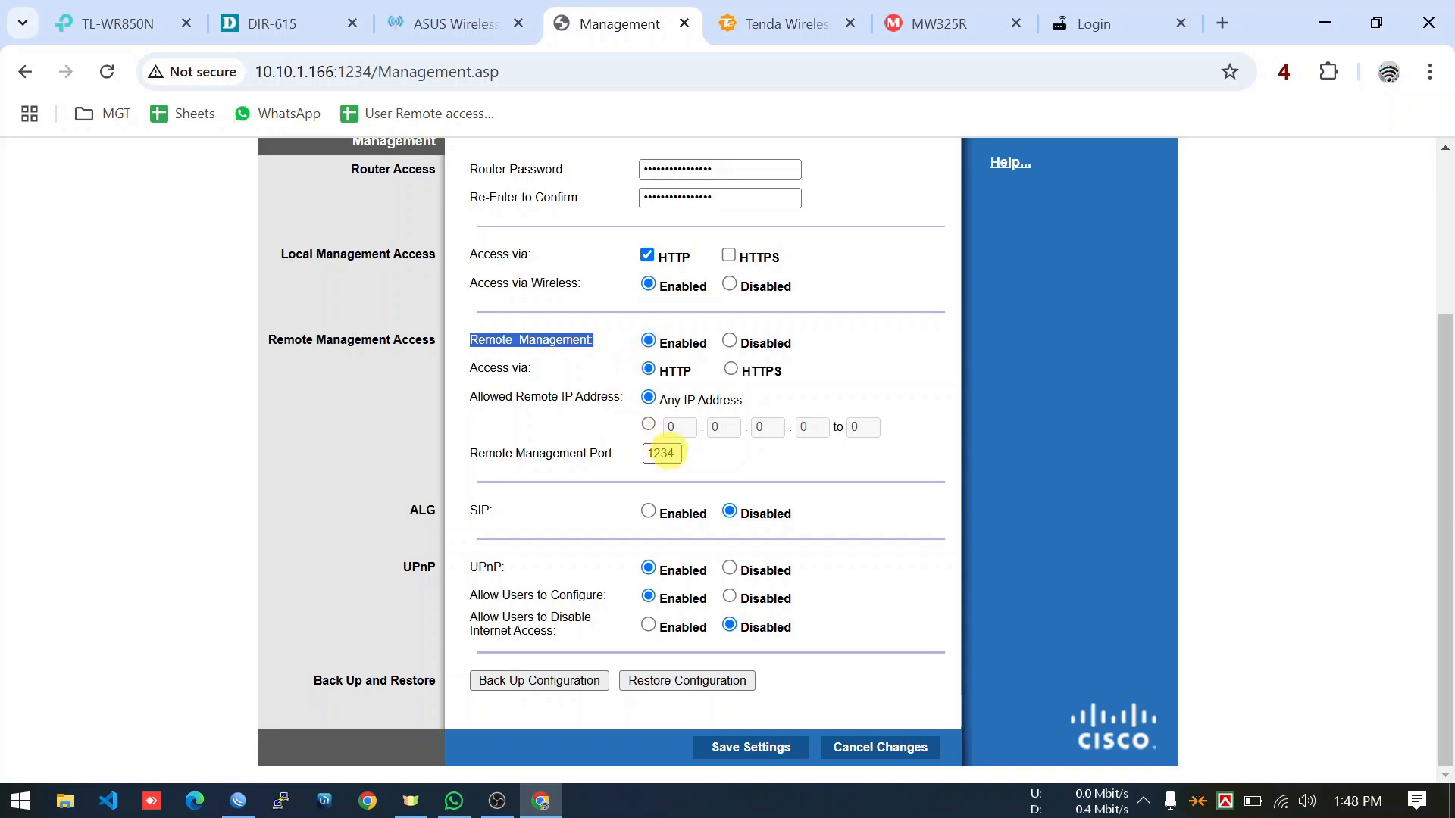
# Confirm remote management on HTTP port 1234, save the settings, and move to the Tenda tab.
pyautogui.click(660, 454)
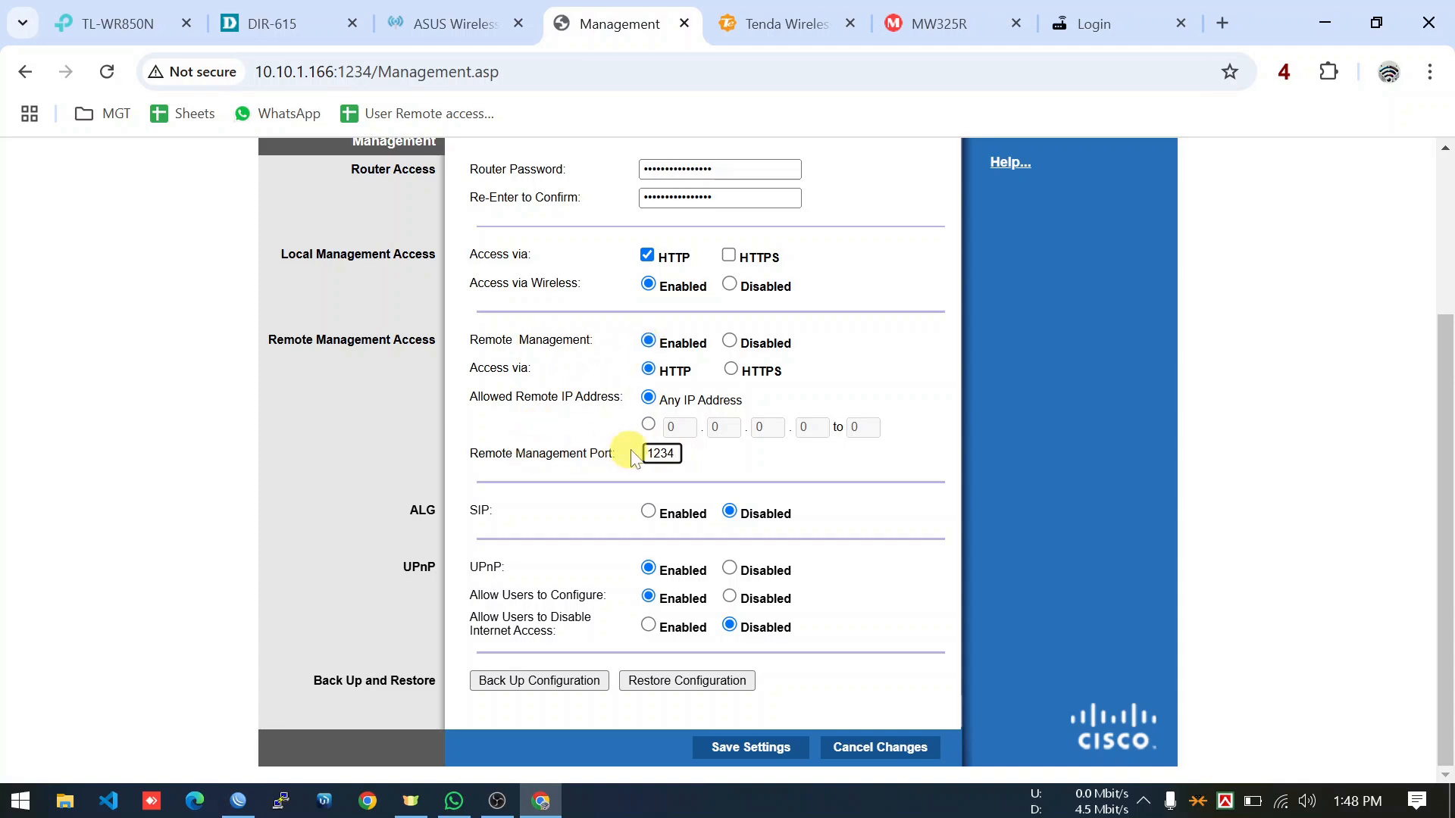
pyautogui.click(740, 749)
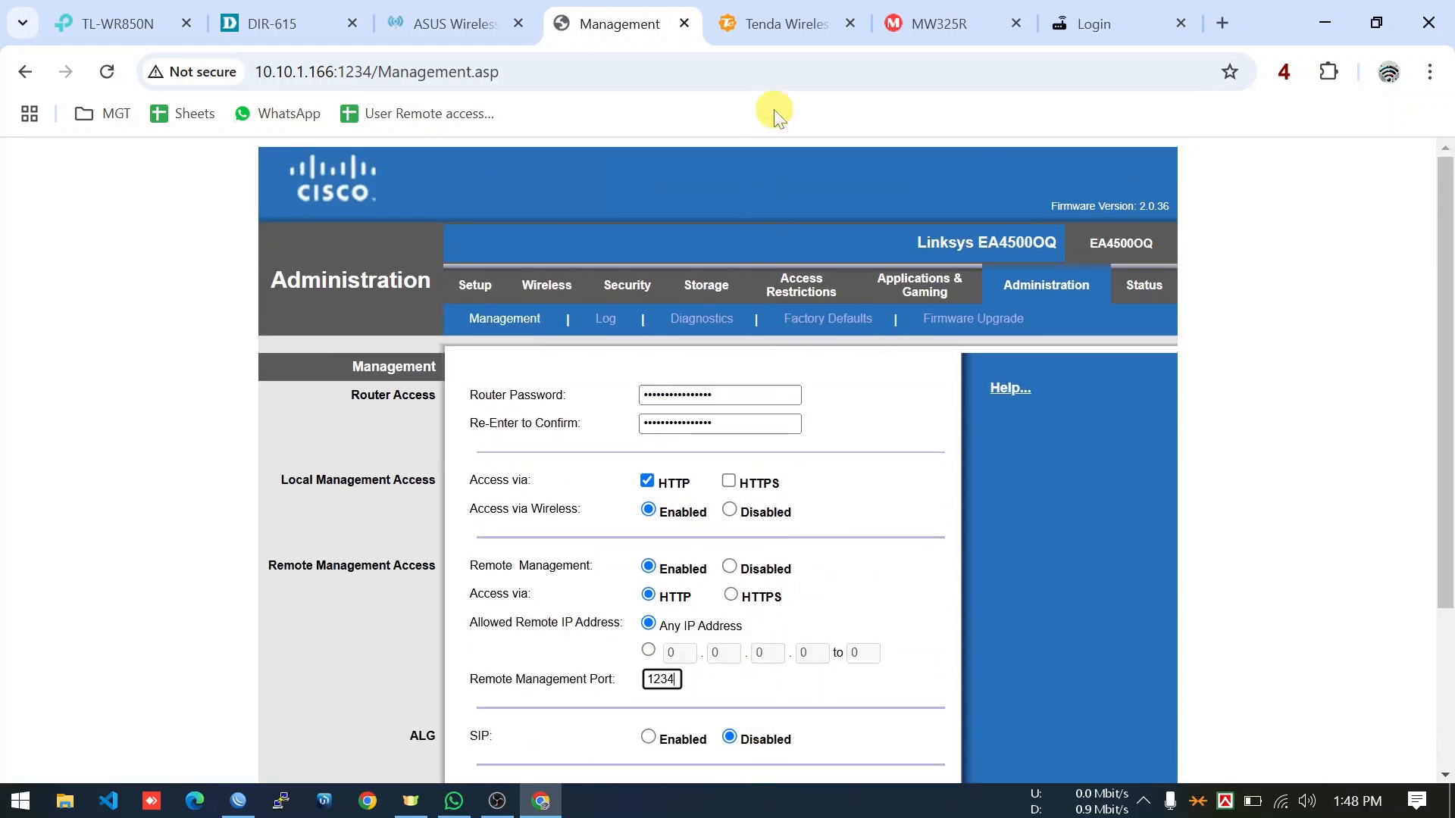
pyautogui.click(786, 30)
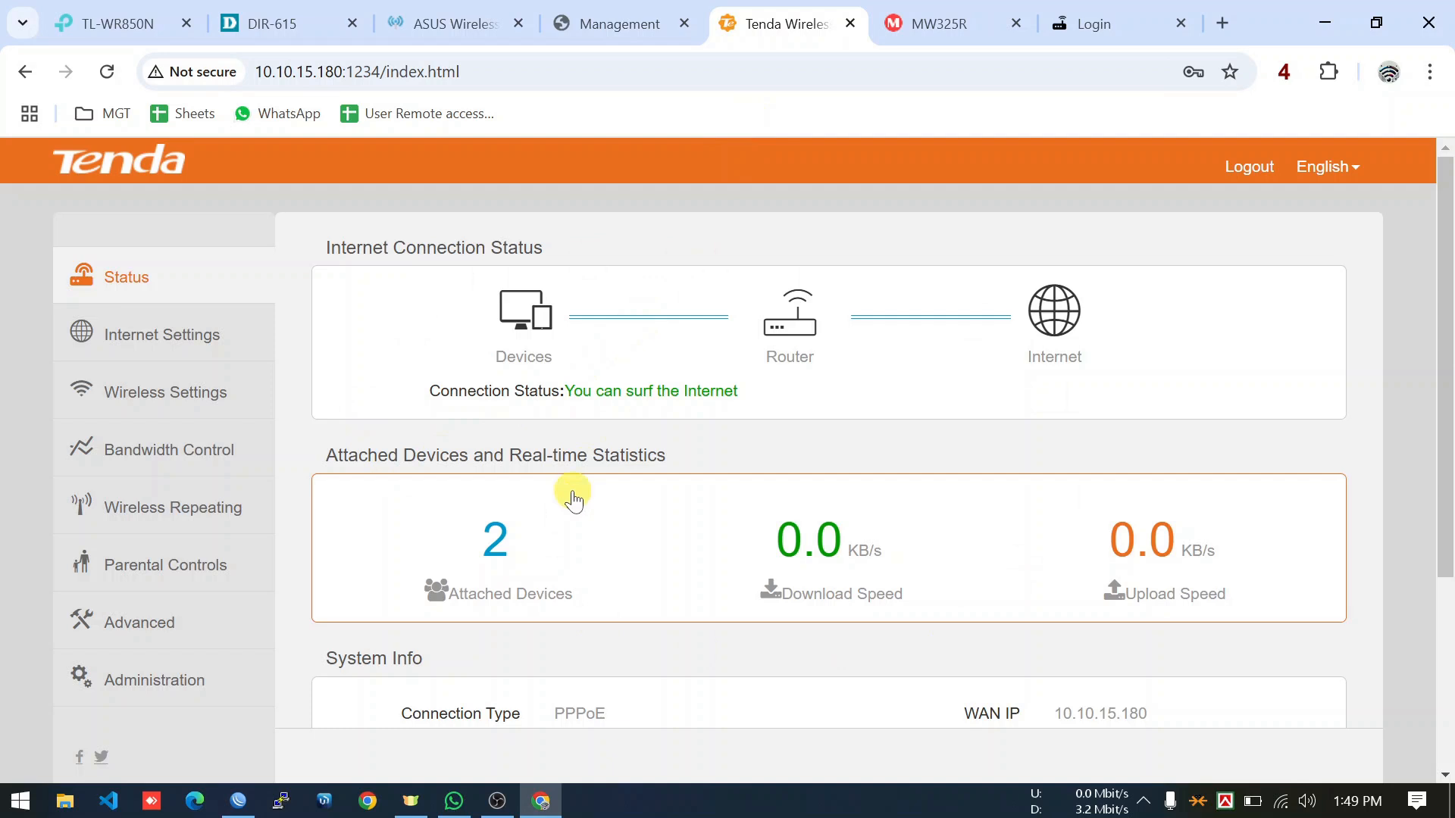
# Check Tenda Administration's Remote Web Management: enabled for Anyone on port 1234.
pyautogui.click(159, 682)
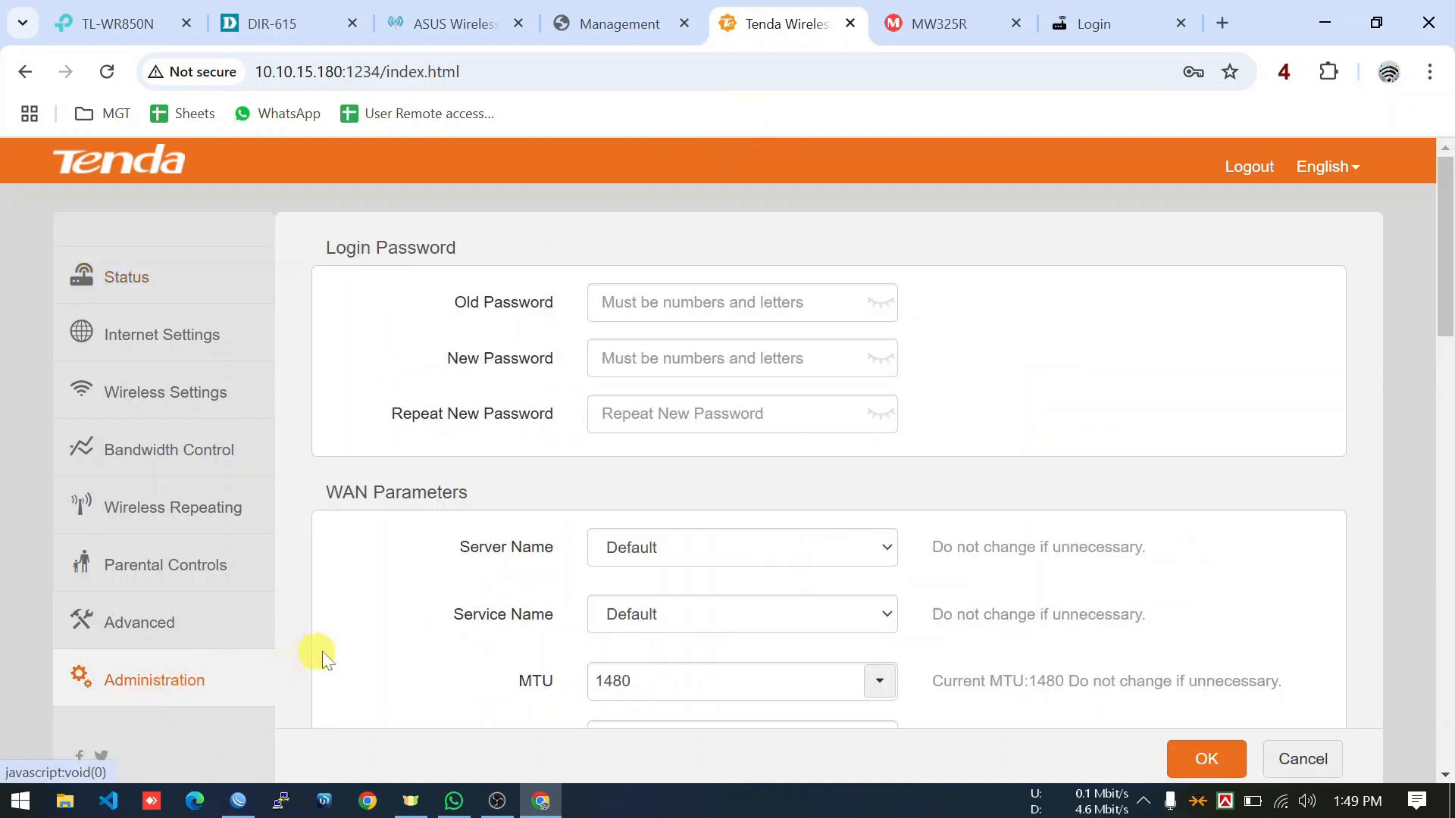
pyautogui.scroll(-1, 357, 648)
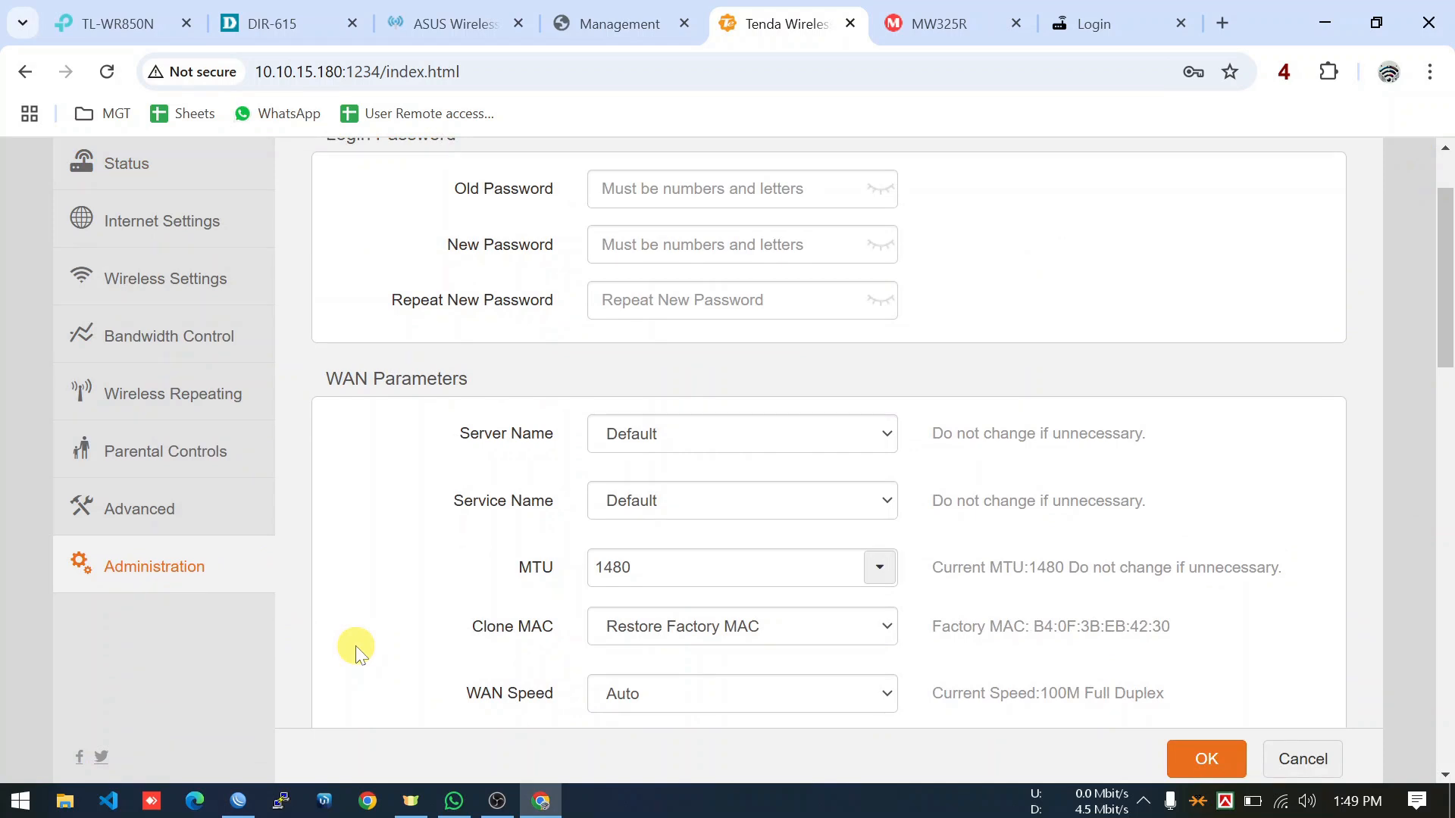
pyautogui.scroll(-5, 356, 648)
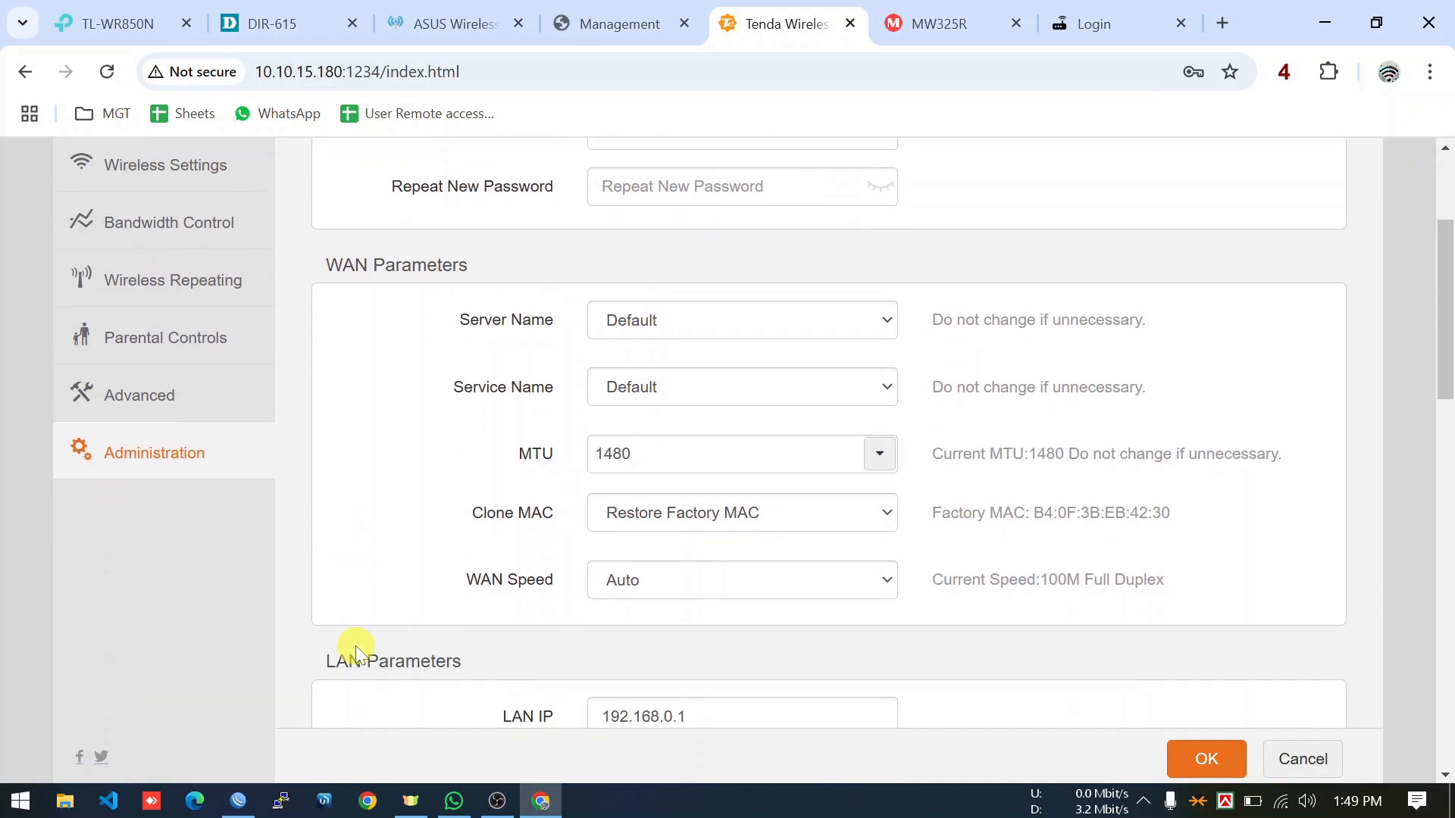
pyautogui.scroll(-3, 356, 646)
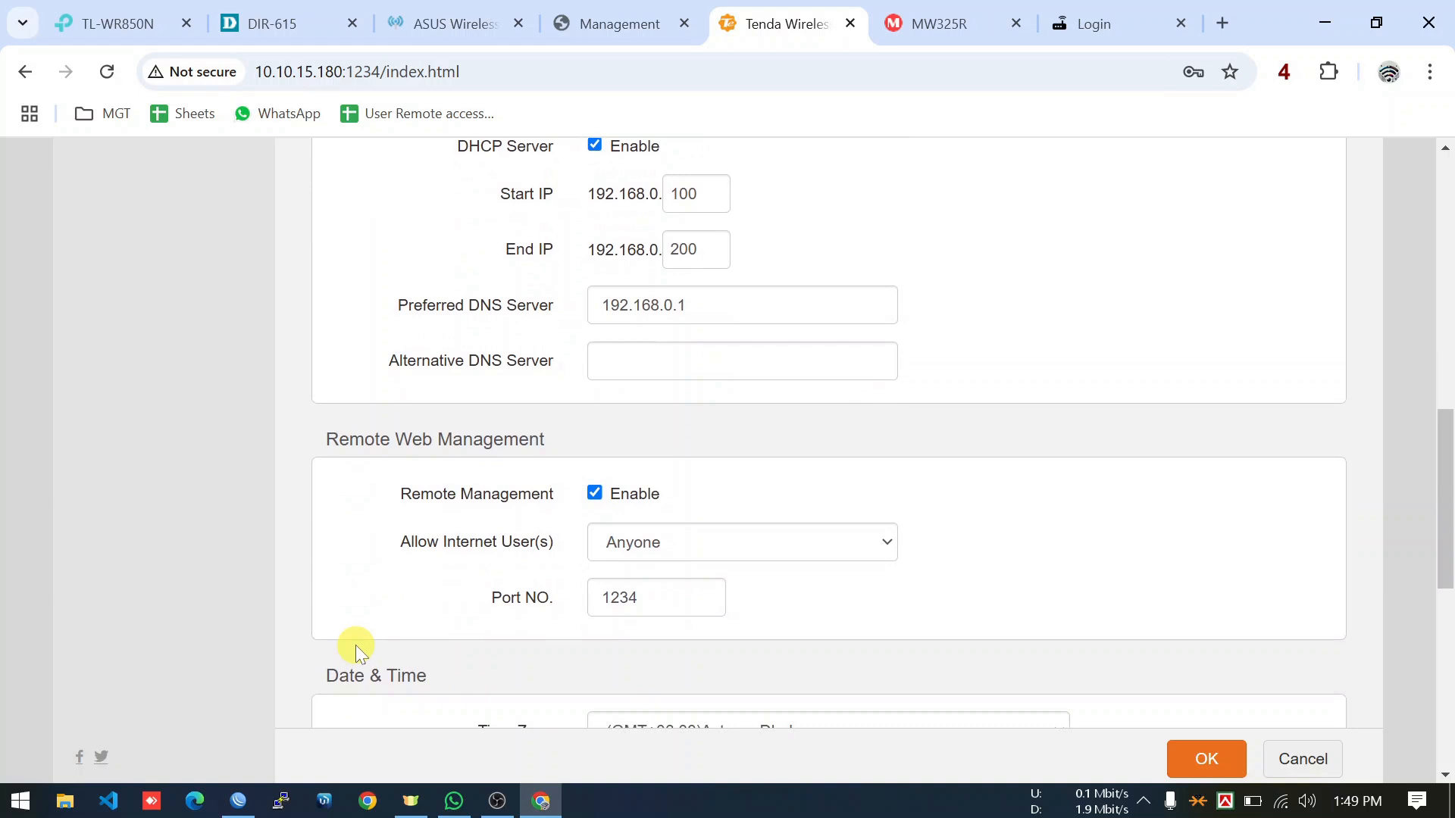
pyautogui.tripleClick(369, 441)
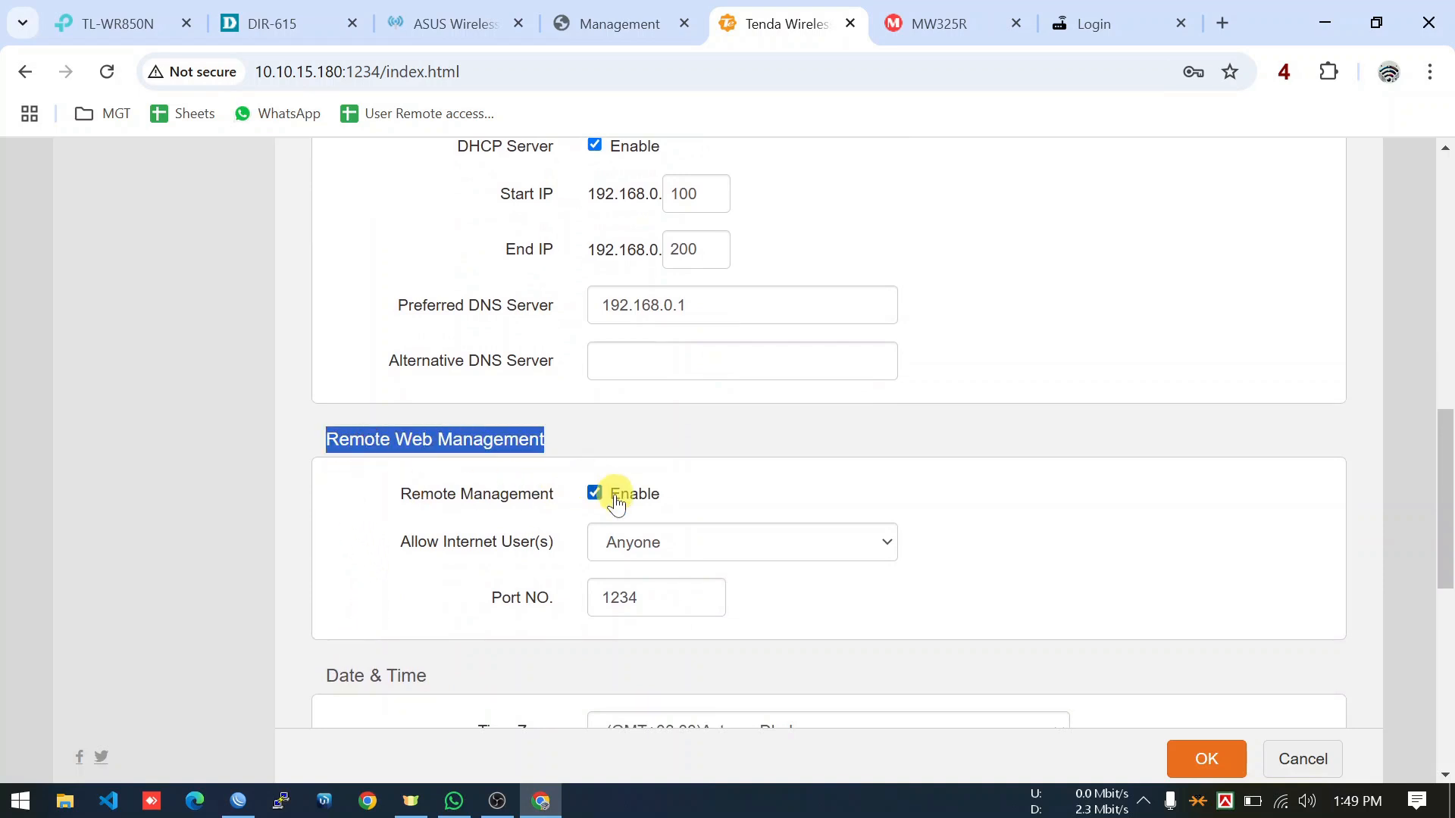
pyautogui.click(675, 595)
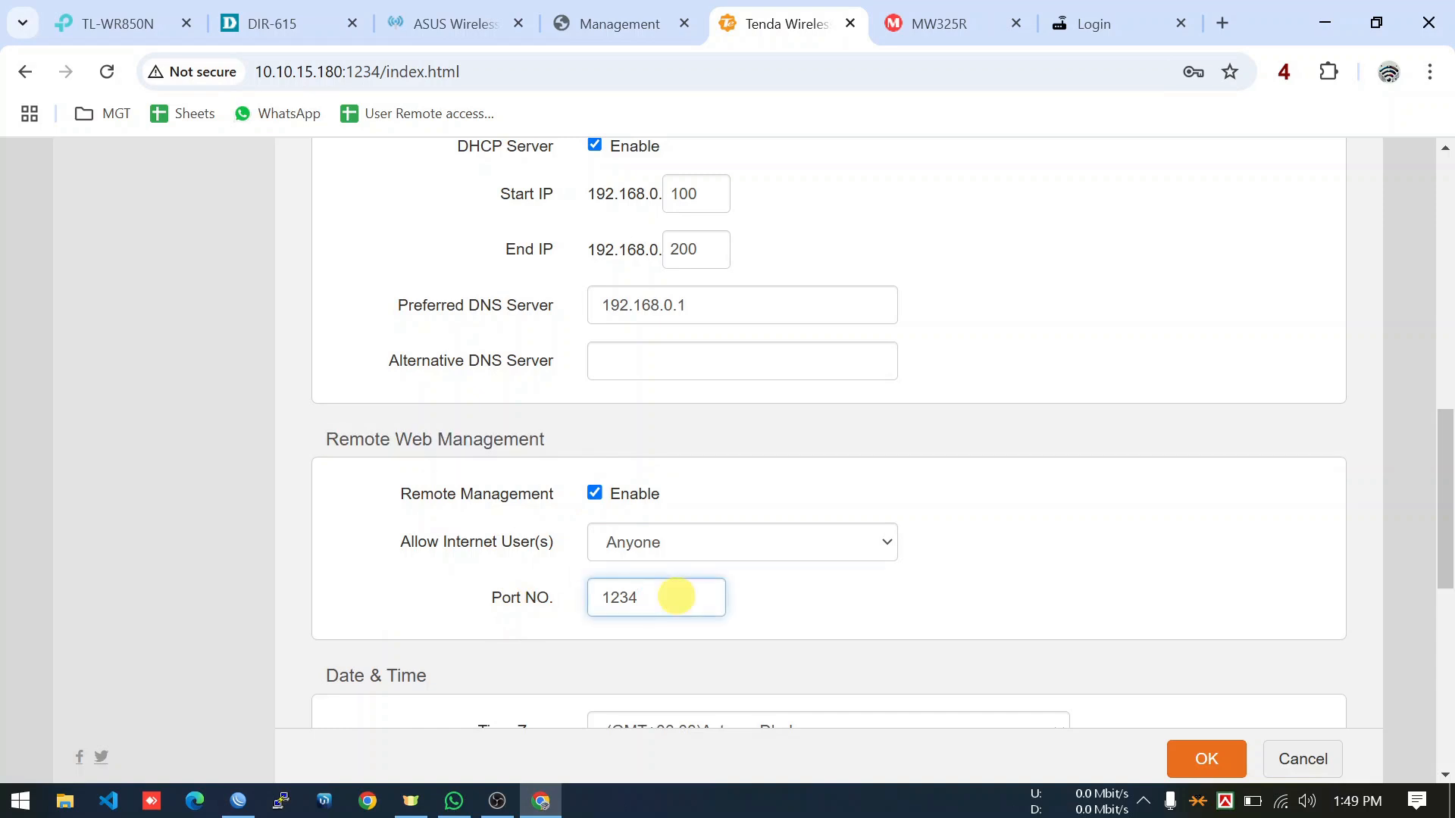
pyautogui.scroll(9, 676, 596)
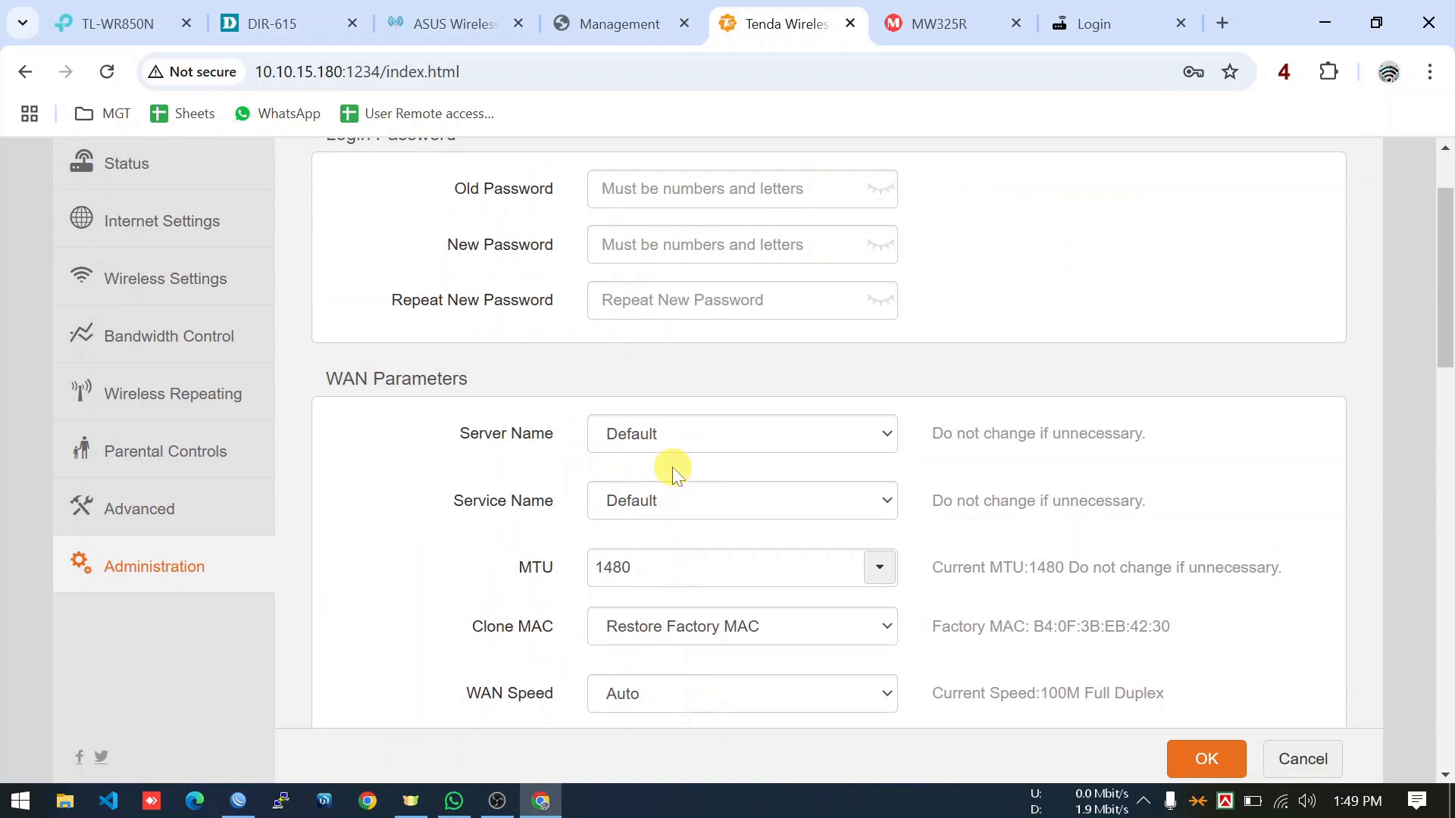
pyautogui.click(688, 250)
# Sign in to the Tenda admin with the login password.
pyautogui.click(679, 300)
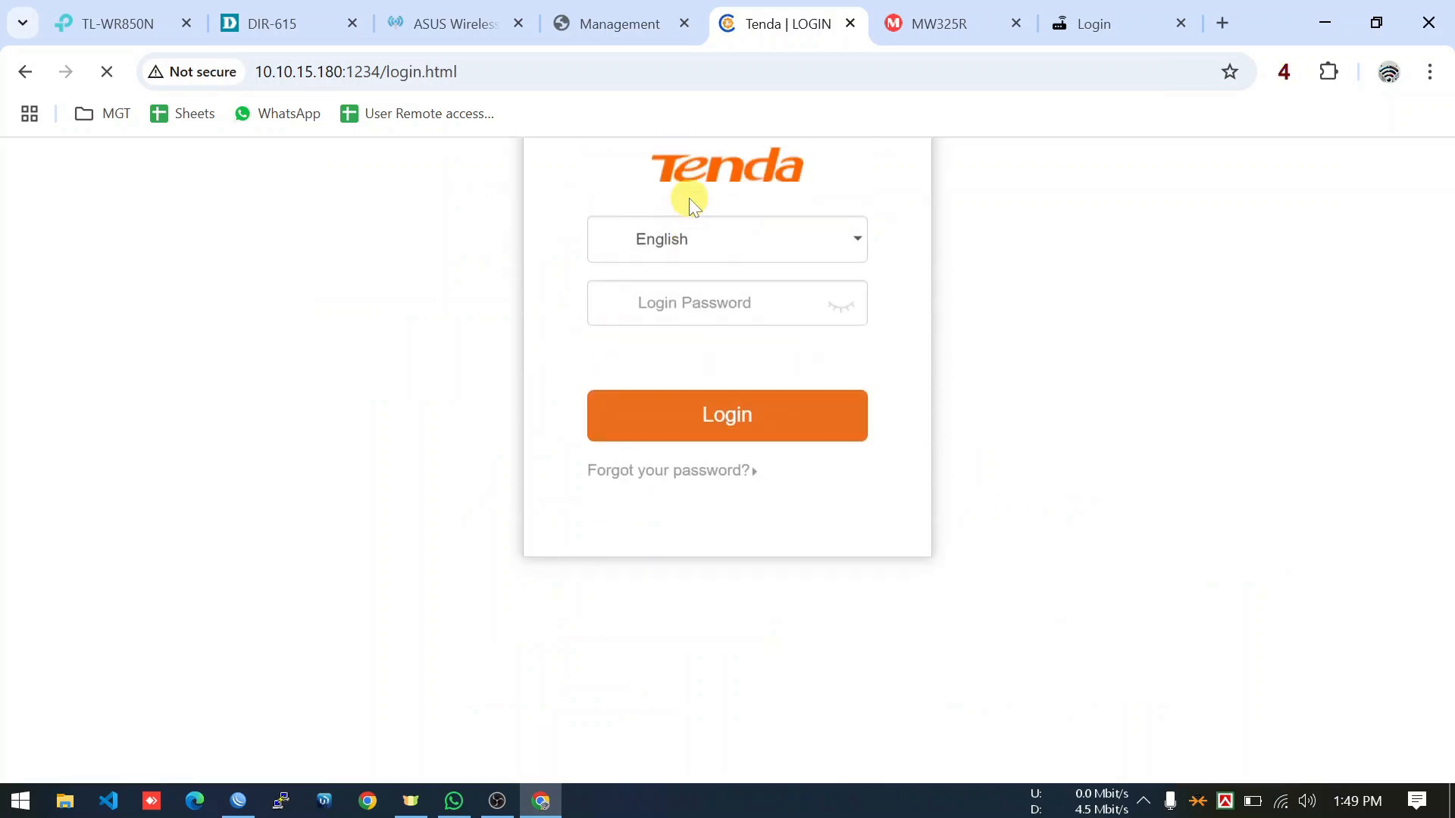
pyautogui.click(723, 477)
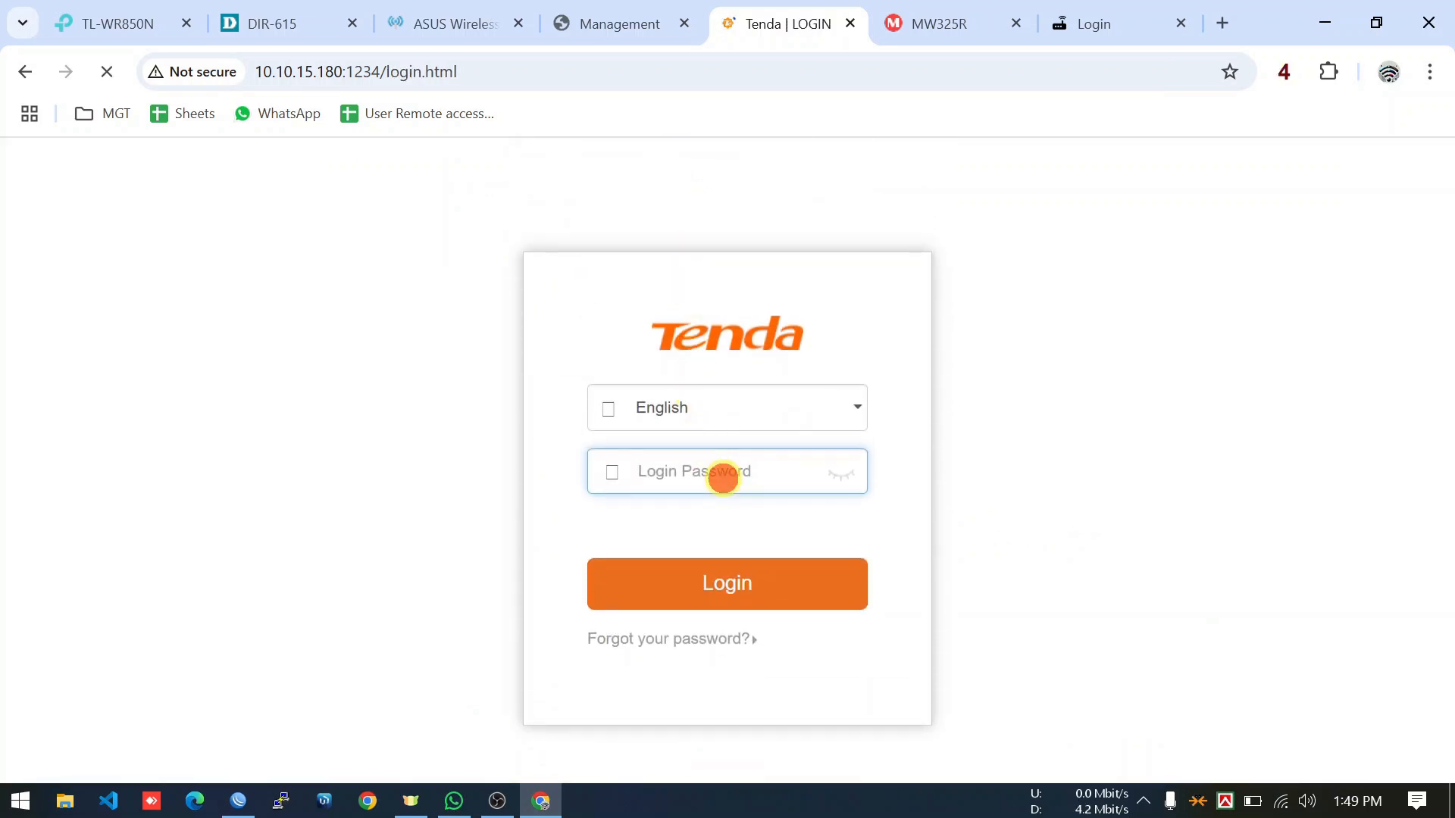
pyautogui.write('12345678')
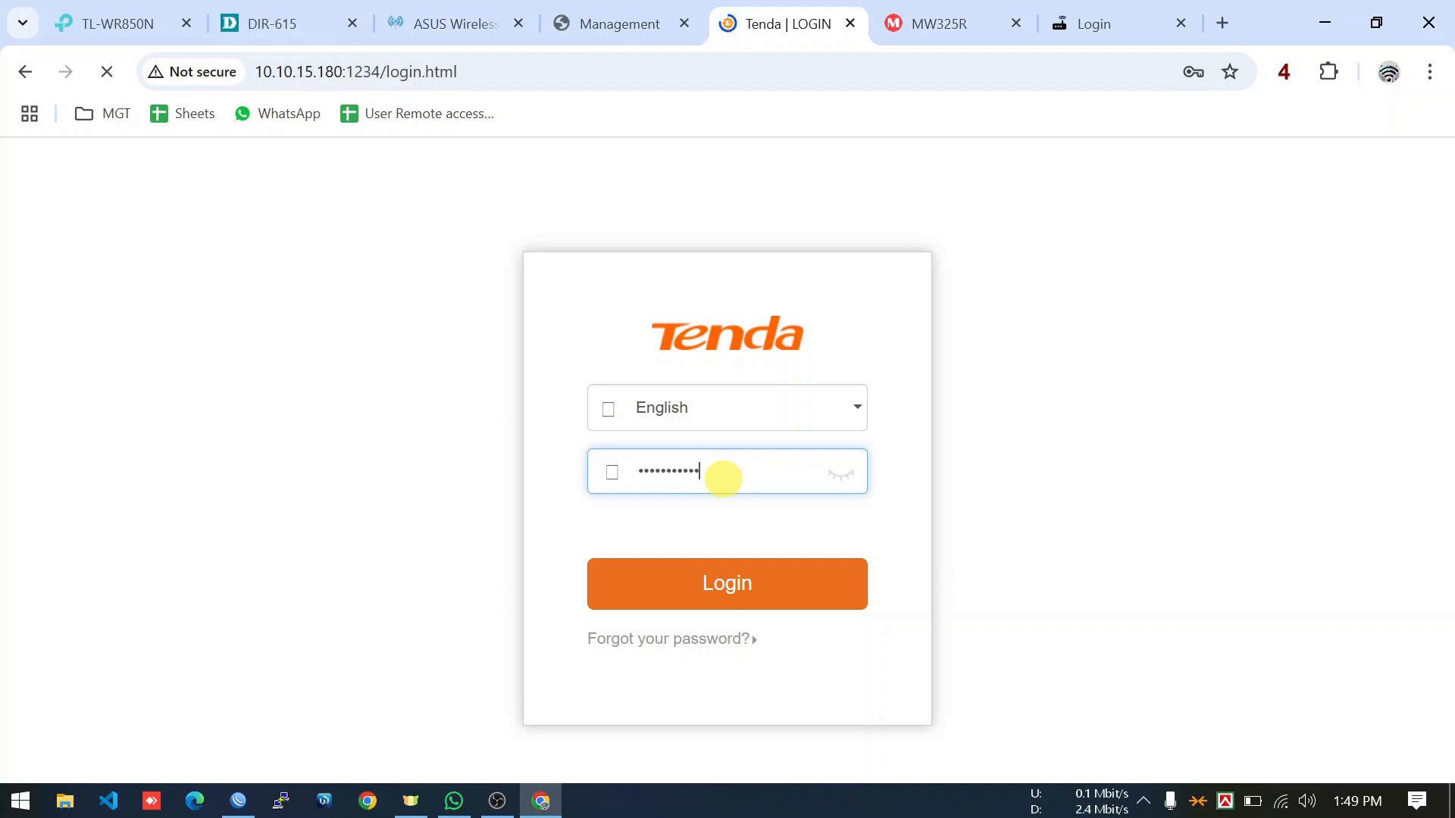
pyautogui.click(734, 582)
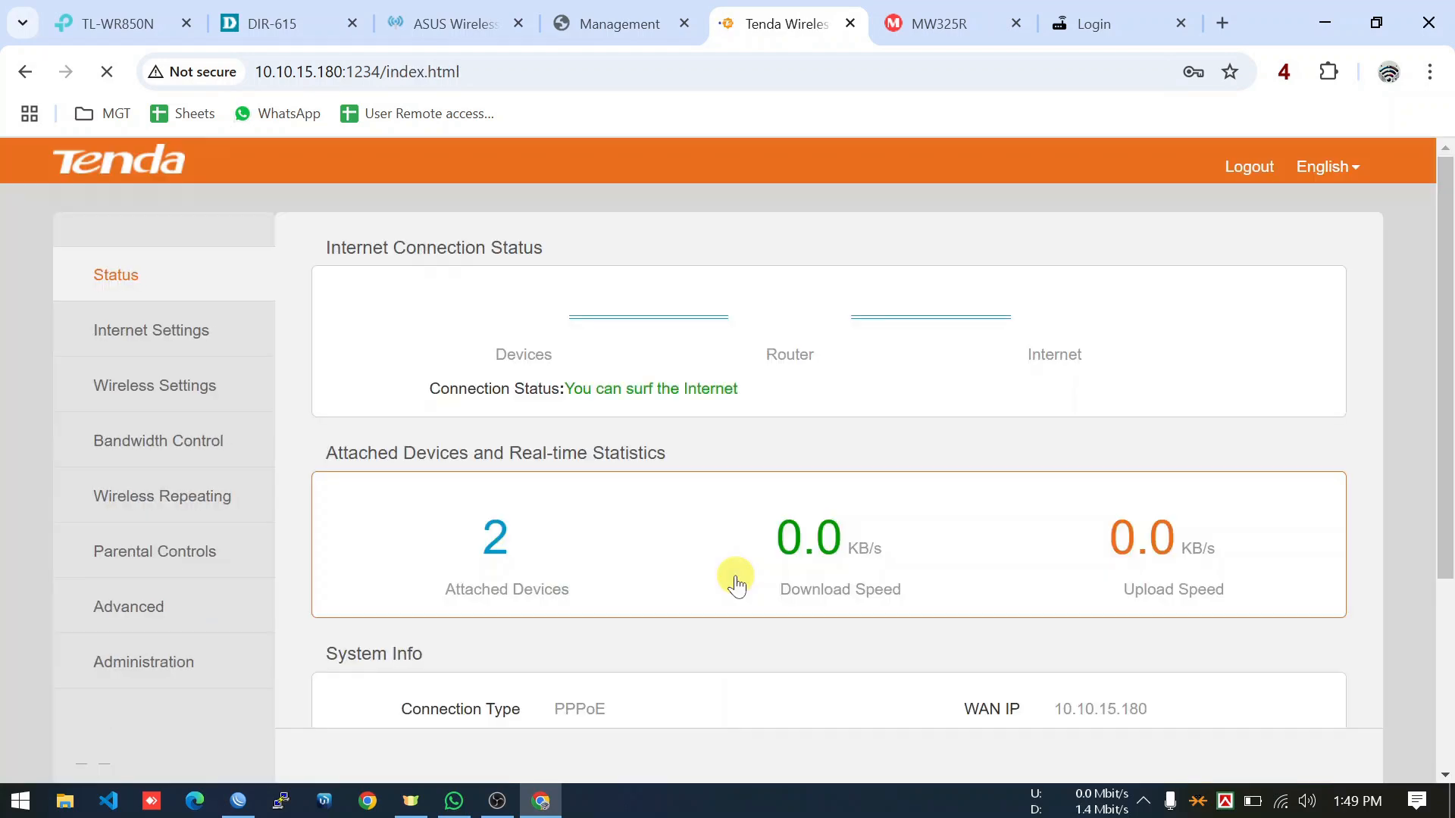
# Open Administration and move past the password fields down to Remote Web Management.
pyautogui.click(174, 672)
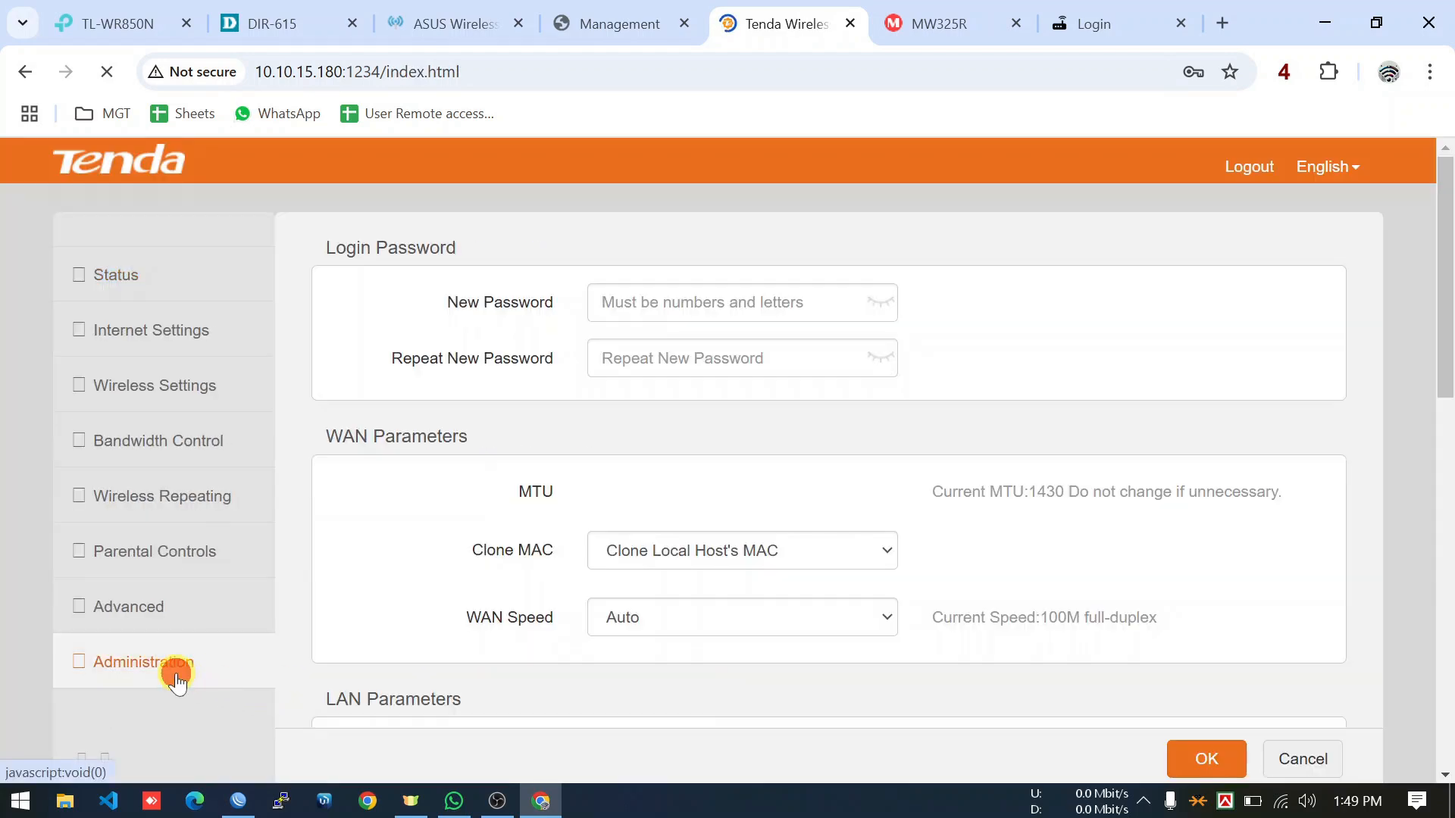
pyautogui.click(635, 370)
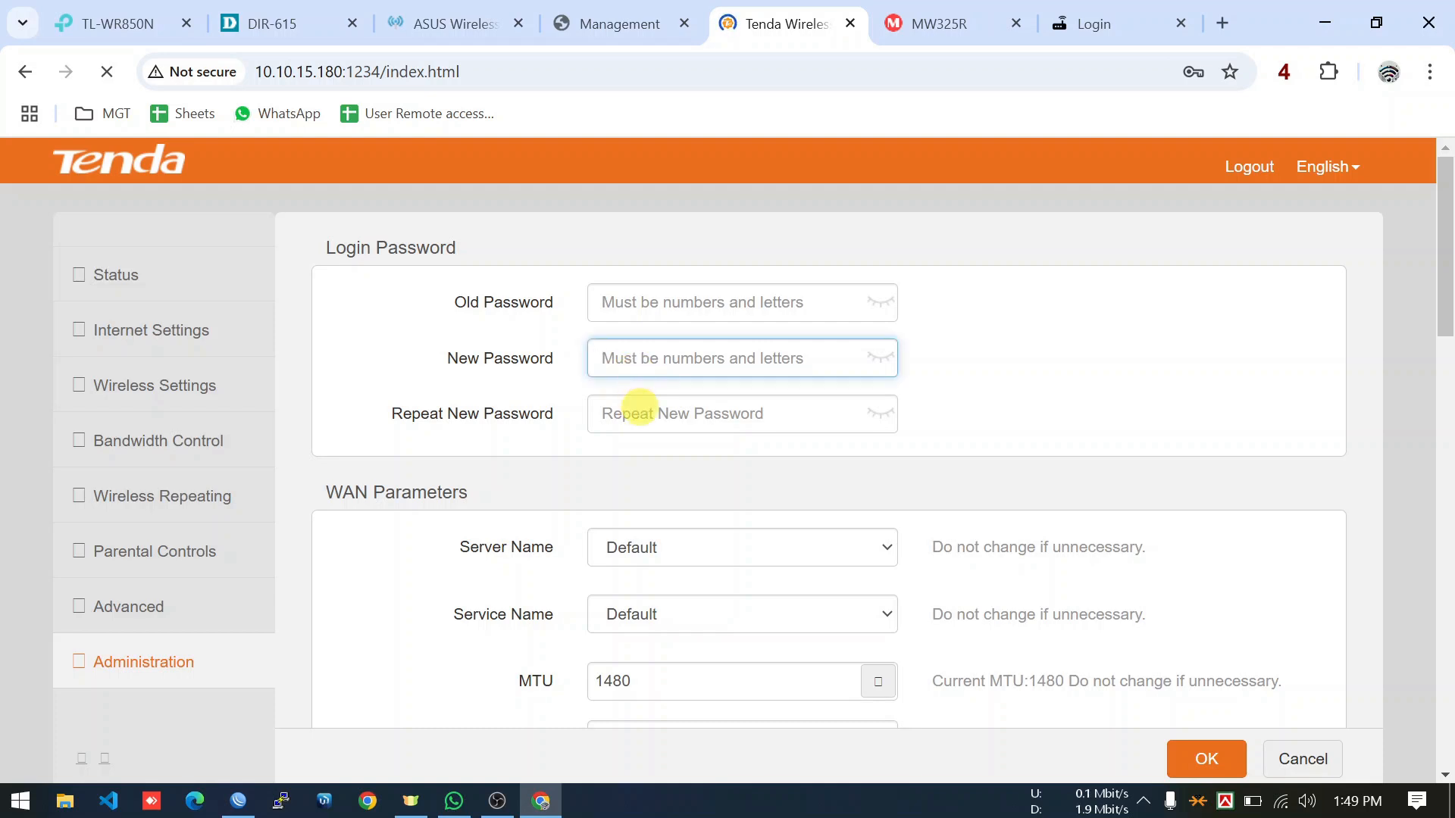
pyautogui.click(639, 409)
pyautogui.click(634, 363)
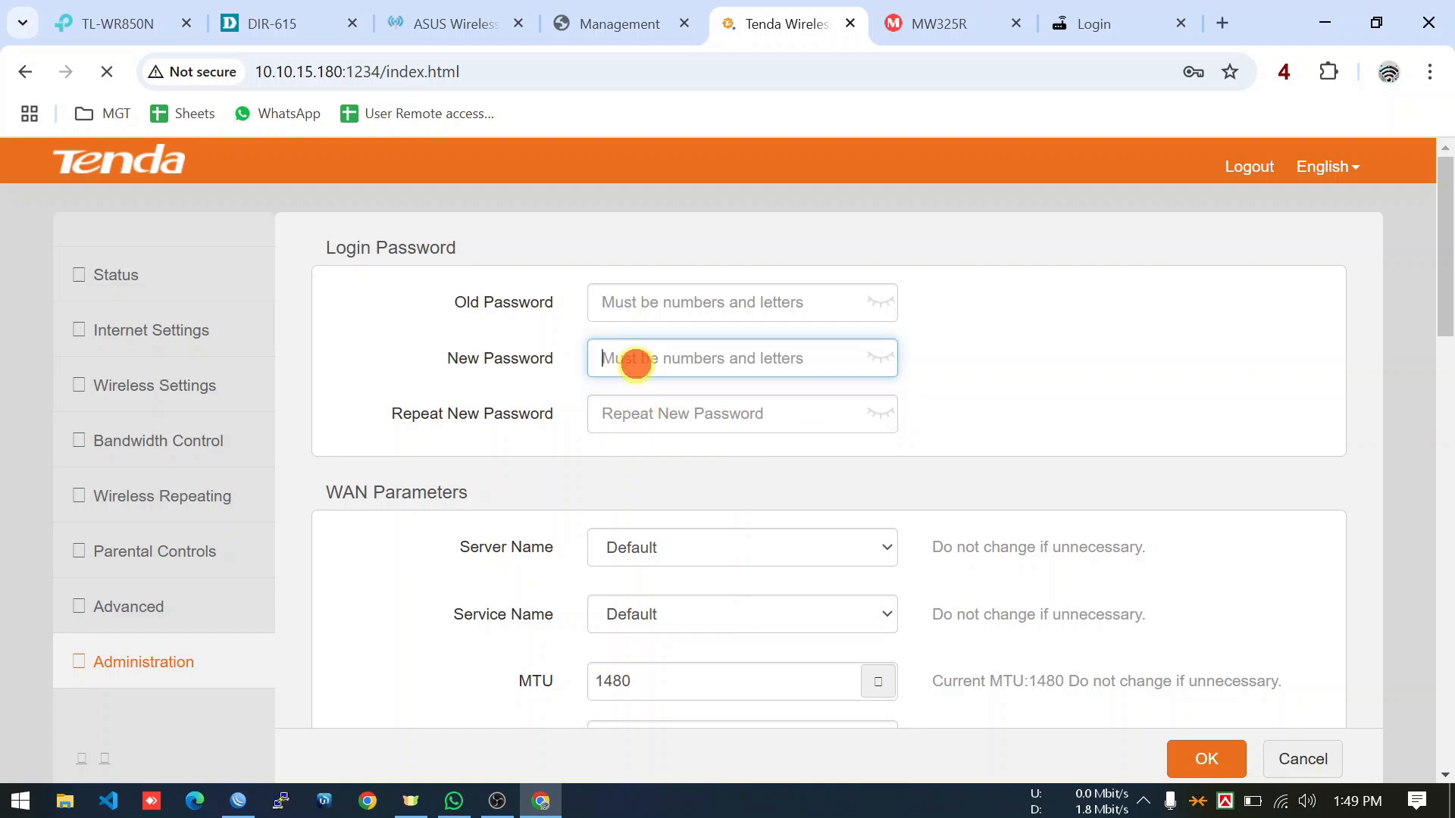
pyautogui.click(639, 414)
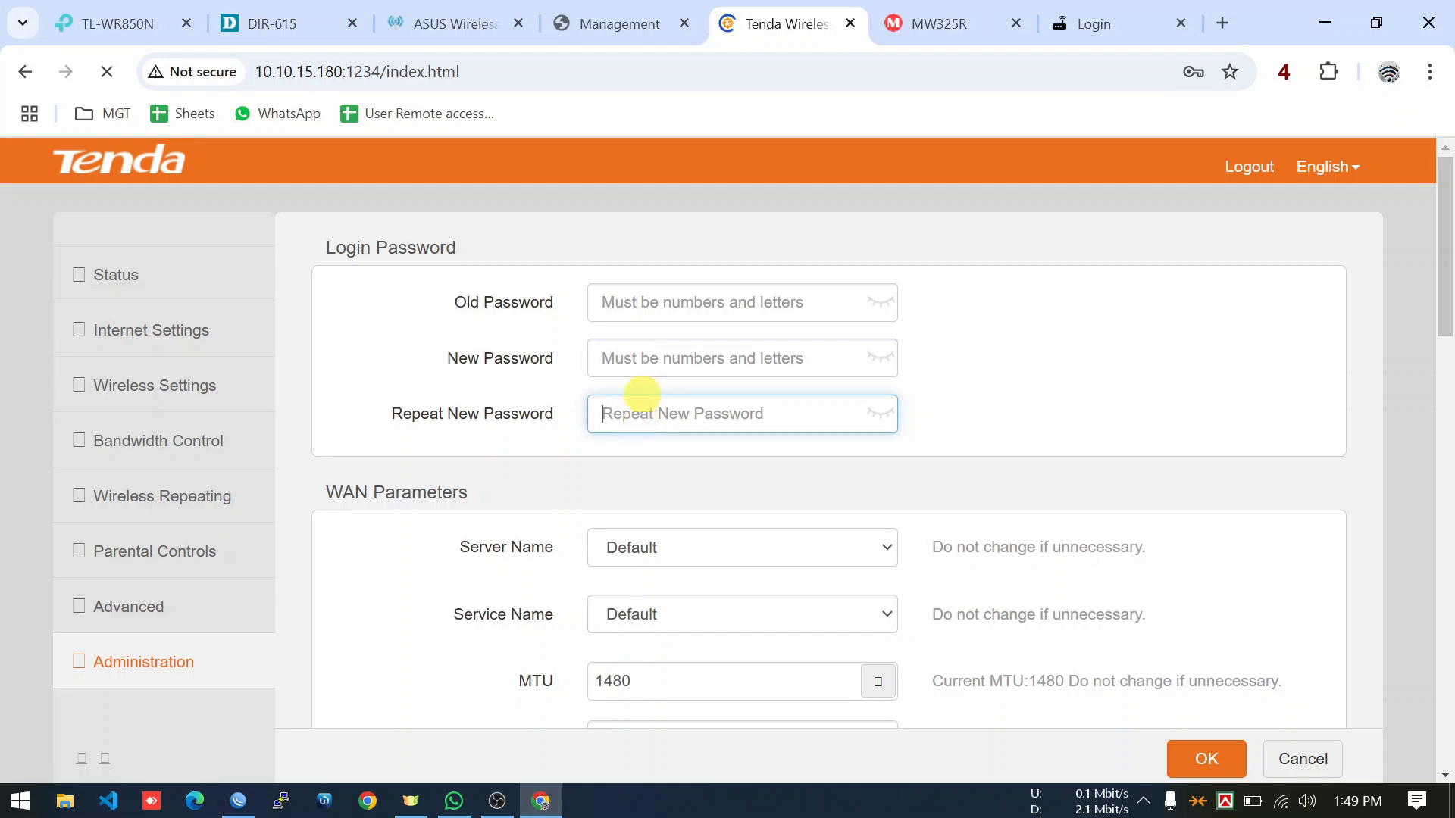
pyautogui.click(657, 303)
pyautogui.click(654, 365)
pyautogui.click(658, 412)
pyautogui.scroll(-5, 477, 508)
pyautogui.scroll(-4, 477, 507)
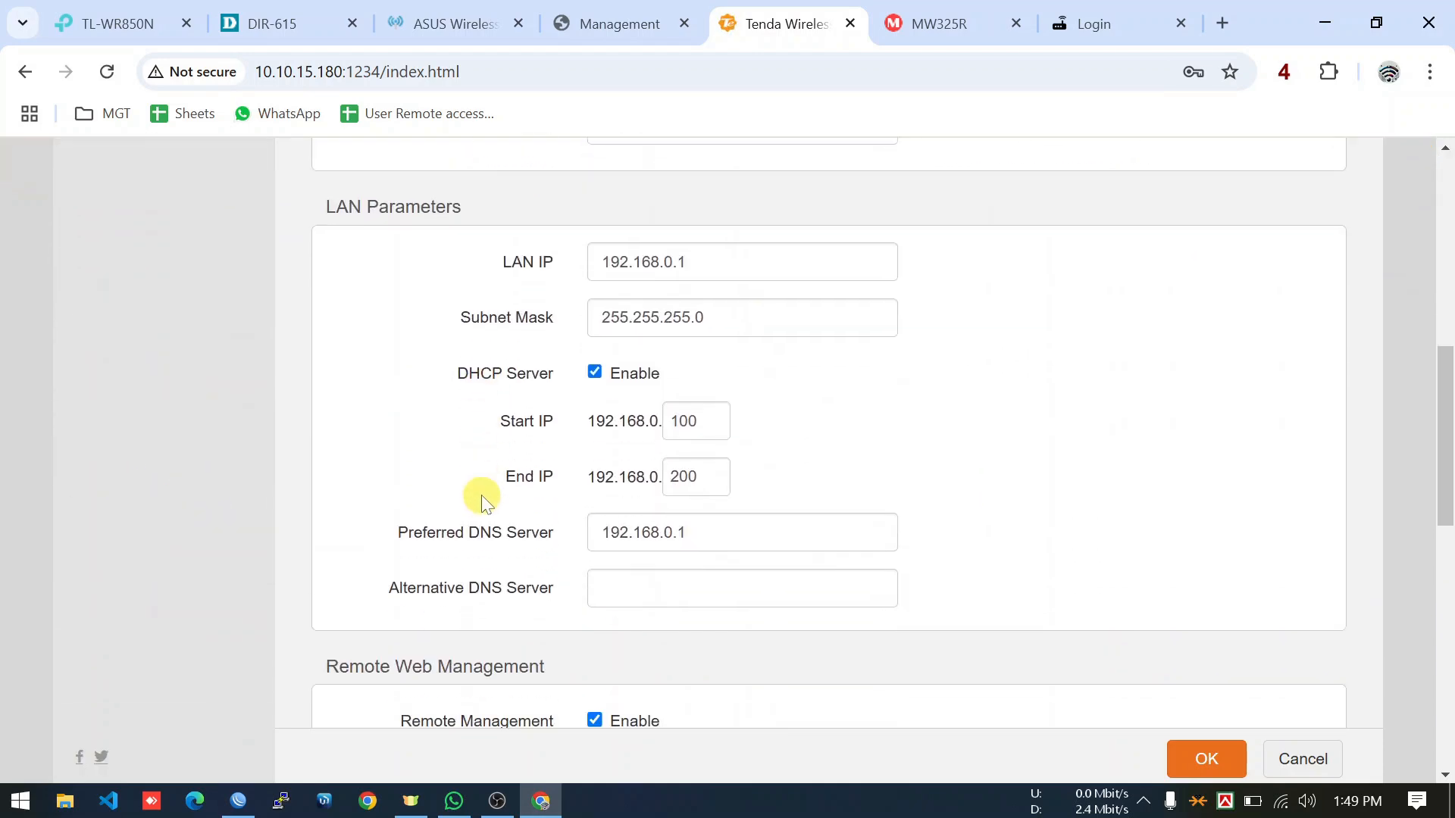
pyautogui.scroll(-5, 482, 489)
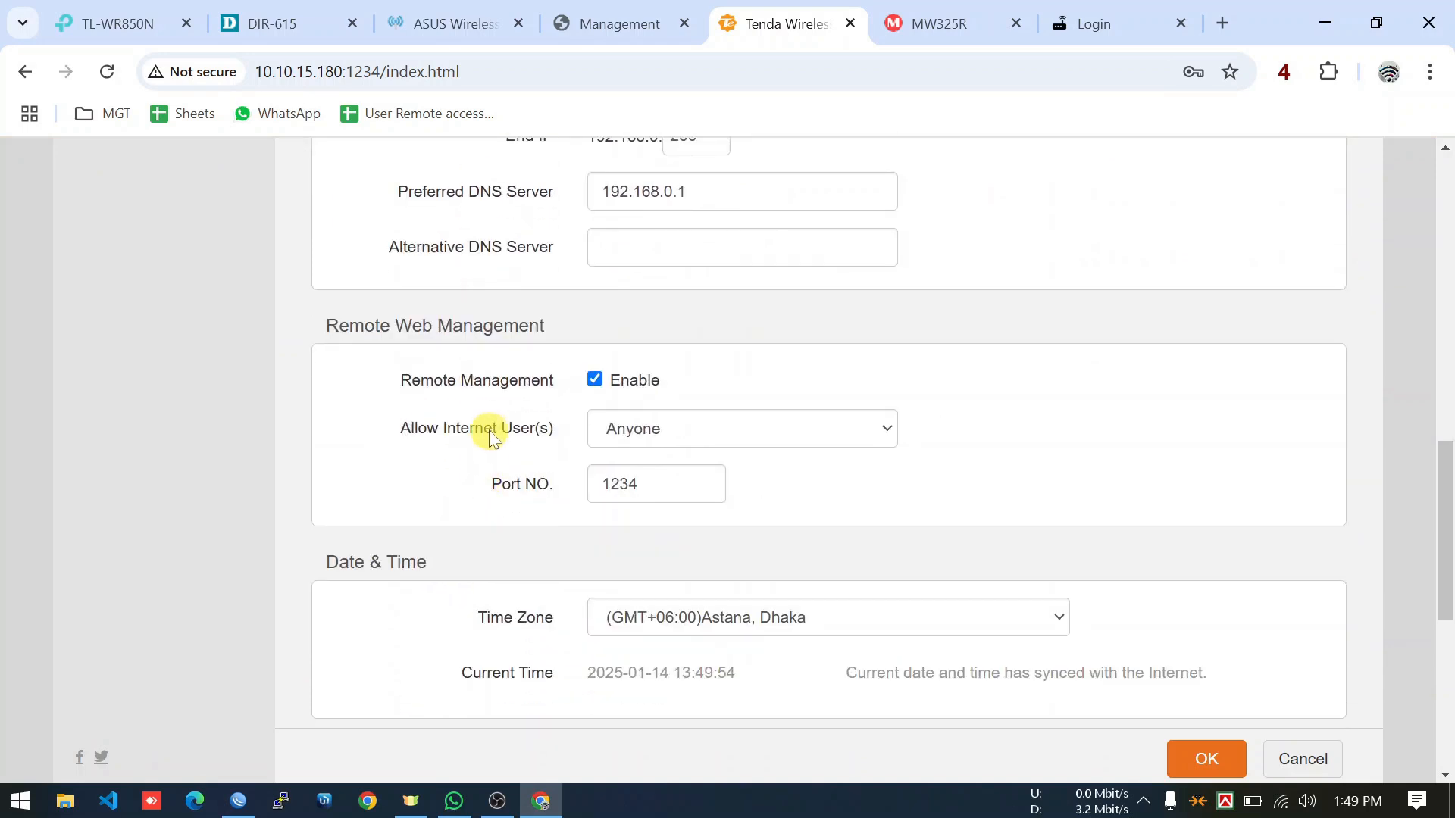
# Enable remote web management with port 1234 and save it with OK.
pyautogui.moveTo(329, 326); pyautogui.dragTo(526, 319)
pyautogui.tripleClick(471, 380)
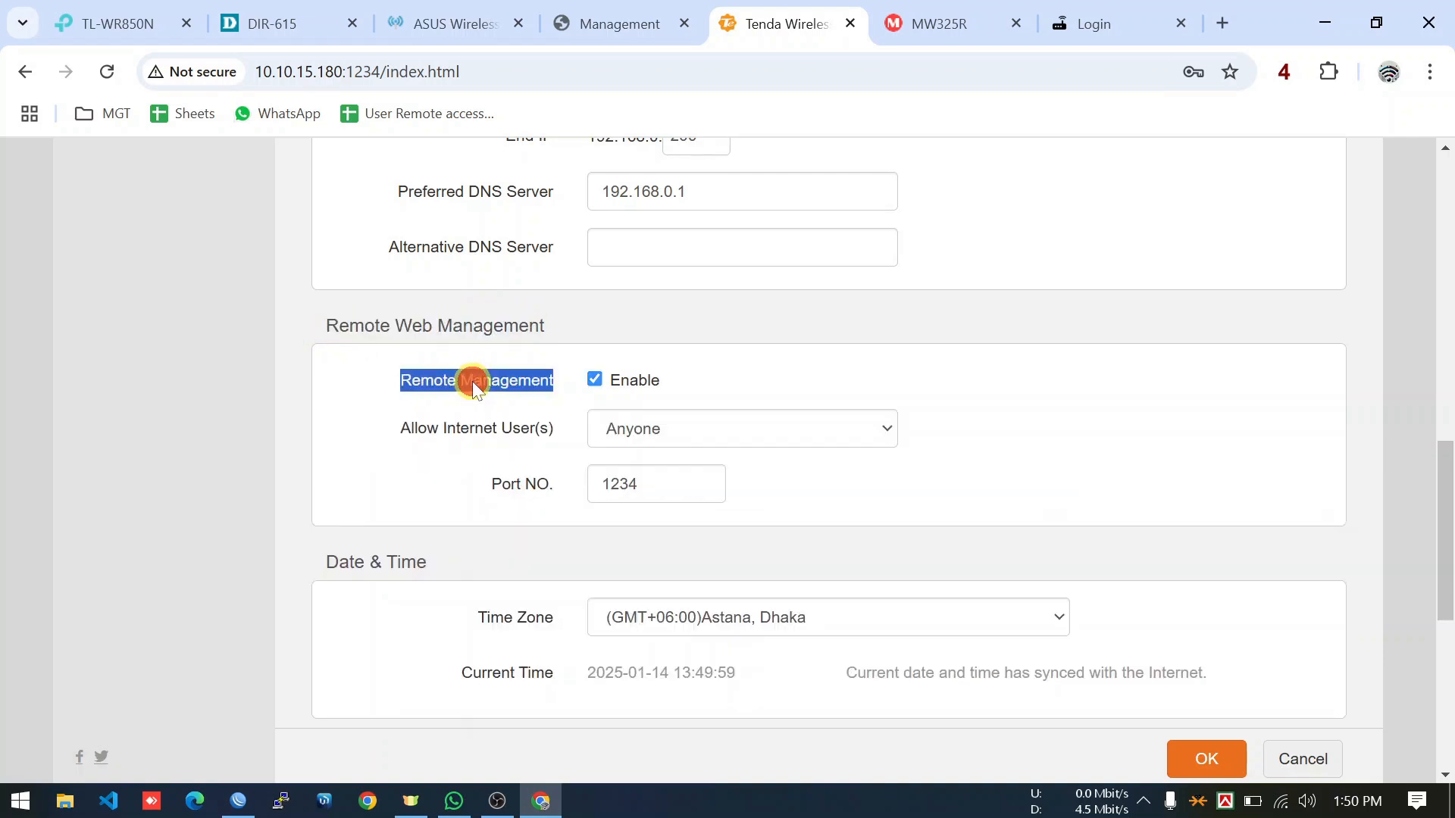
pyautogui.click(500, 384)
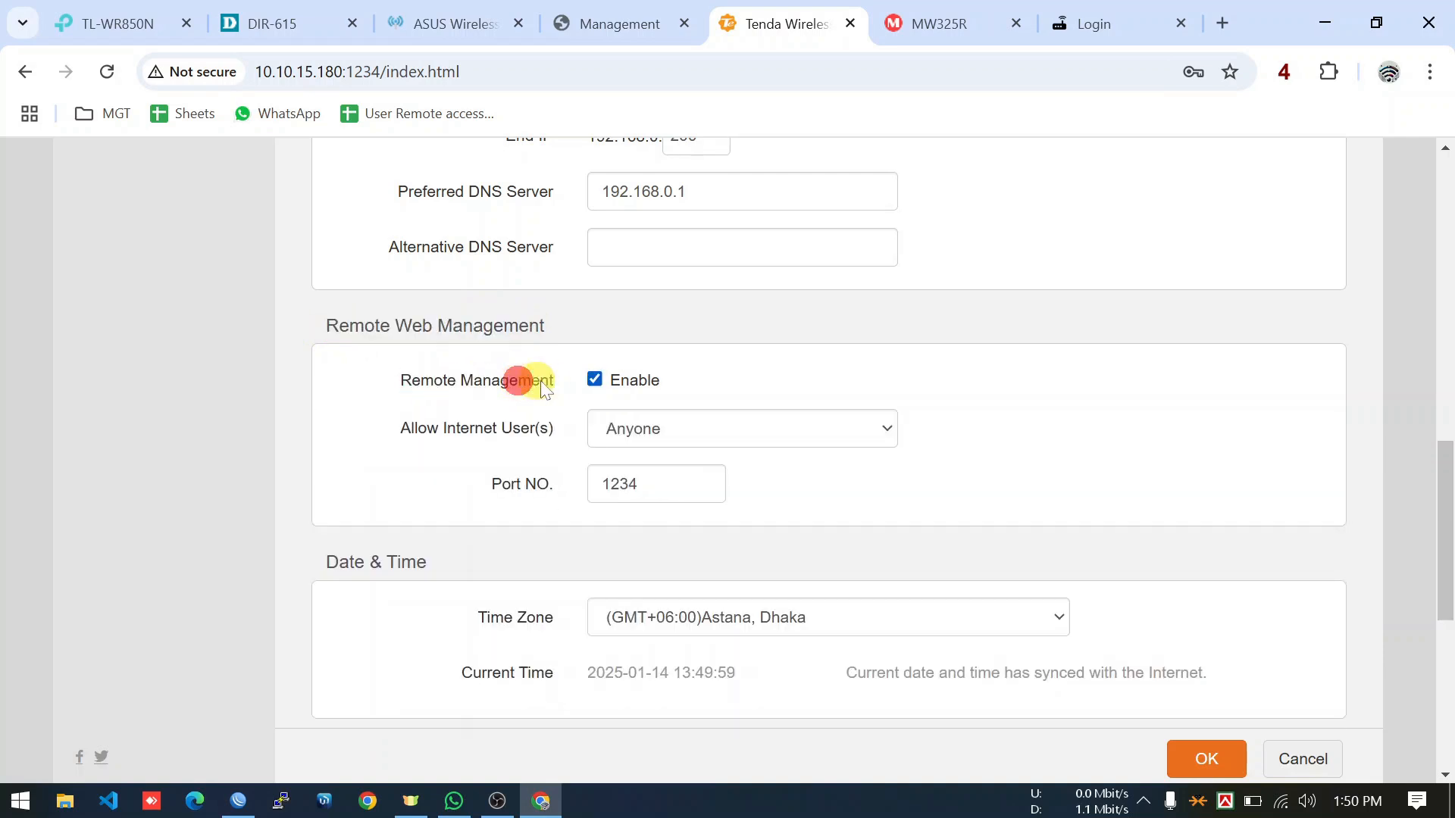
pyautogui.click(596, 380)
pyautogui.click(597, 379)
pyautogui.click(670, 485)
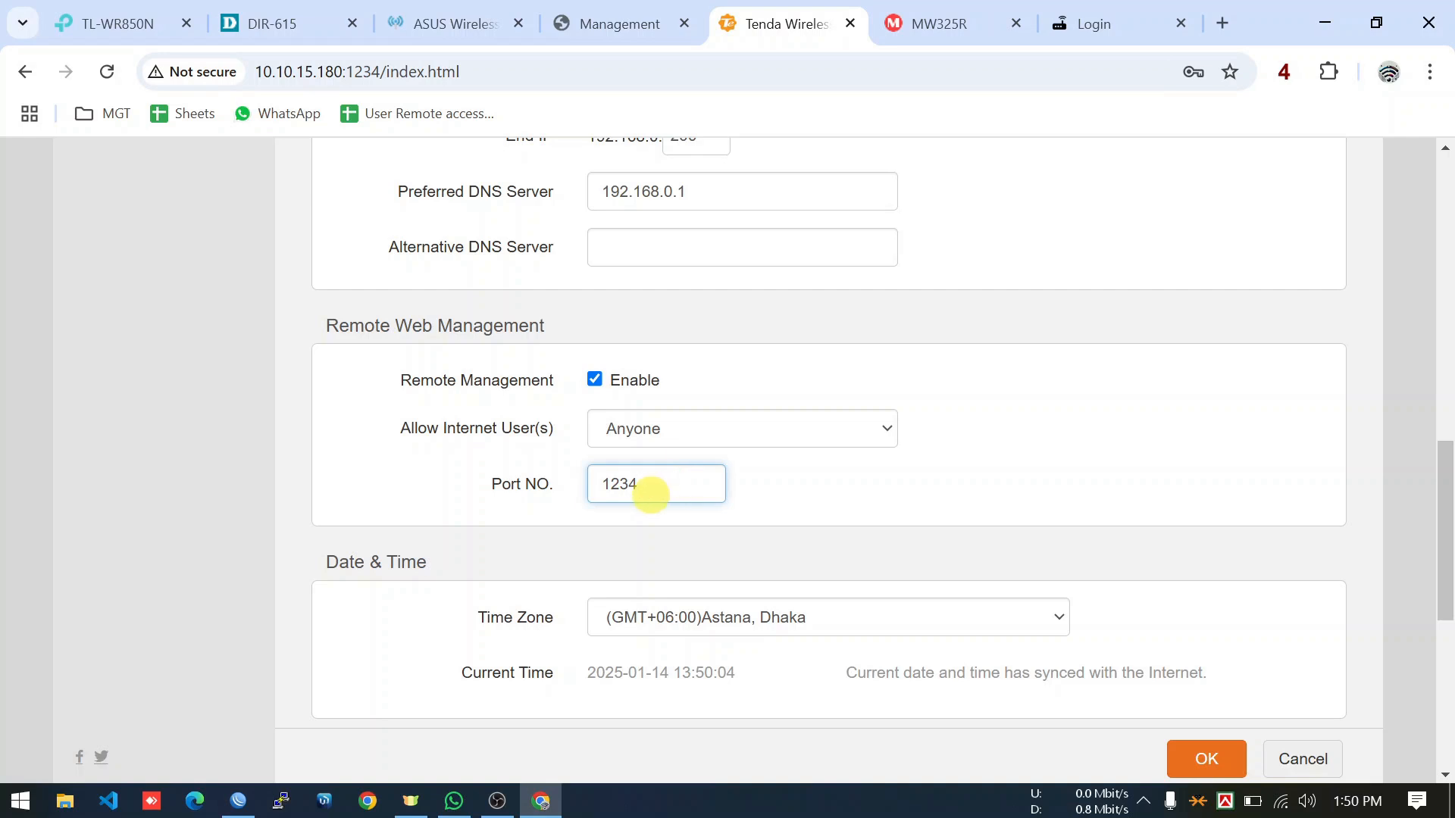
pyautogui.click(1204, 765)
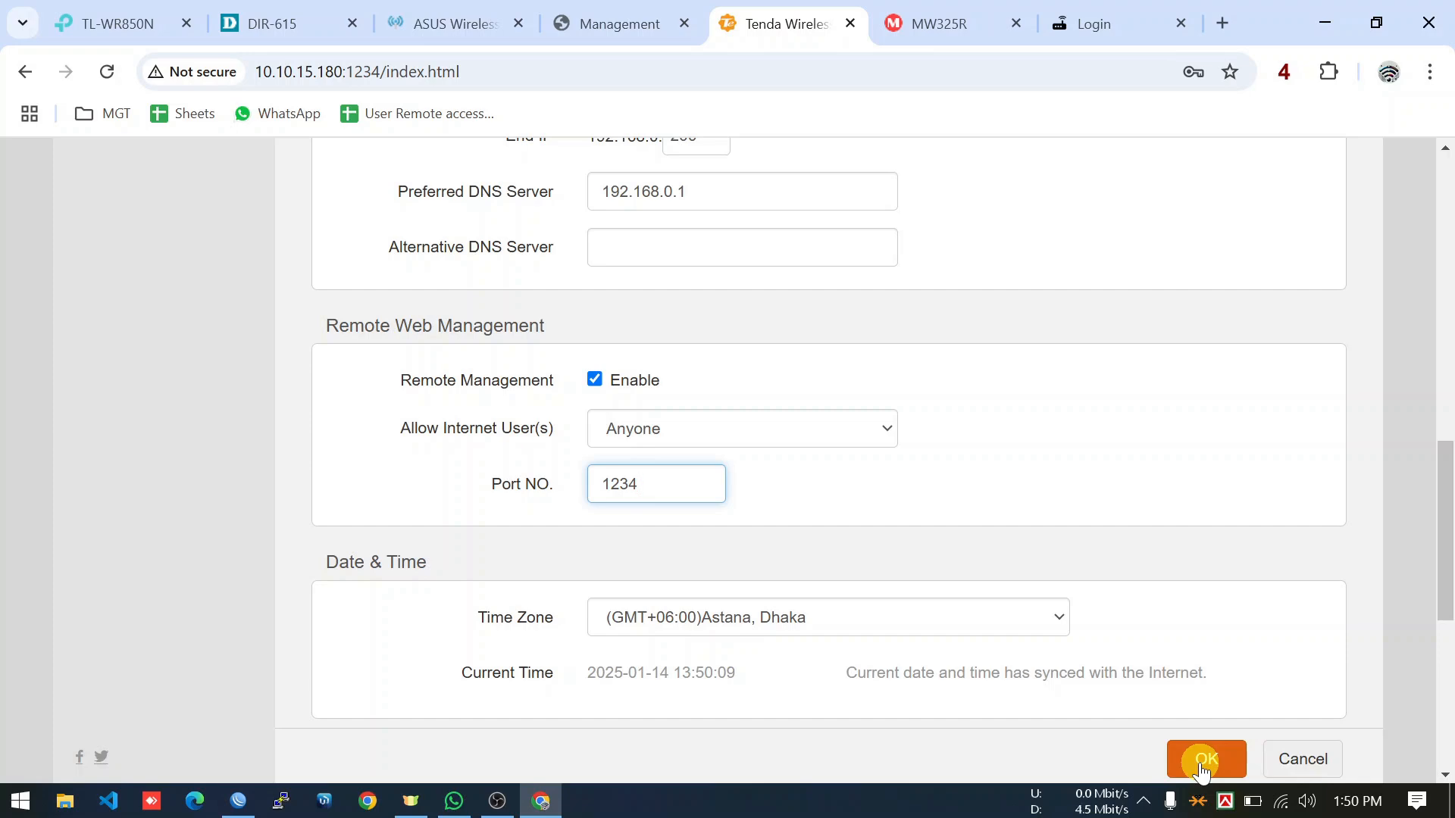
pyautogui.scroll(10, 1170, 591)
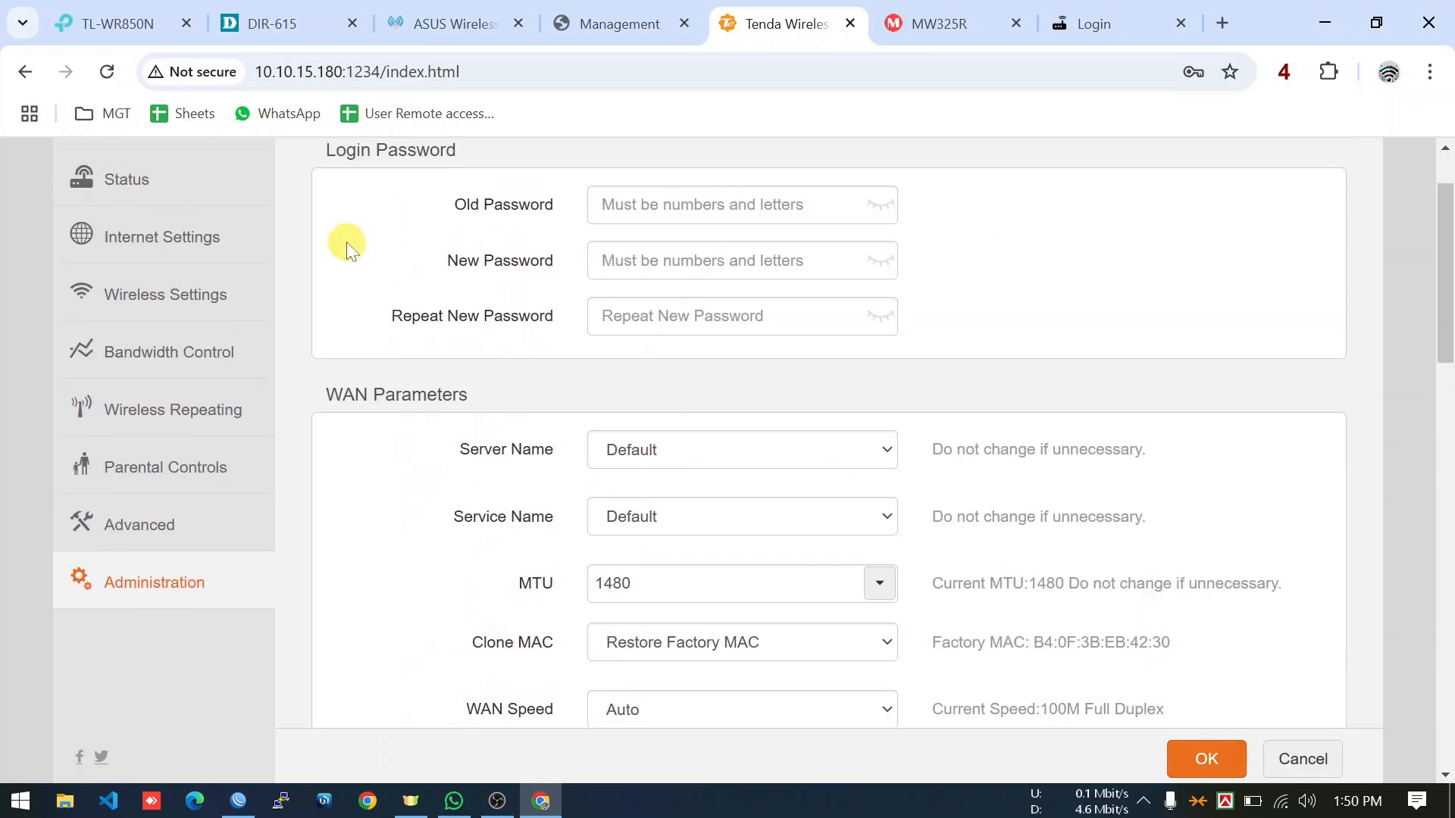
# Return to the status page and reopen Tenda Administration, stepping through the password fields.
pyautogui.scroll(2, 348, 250)
pyautogui.click(198, 280)
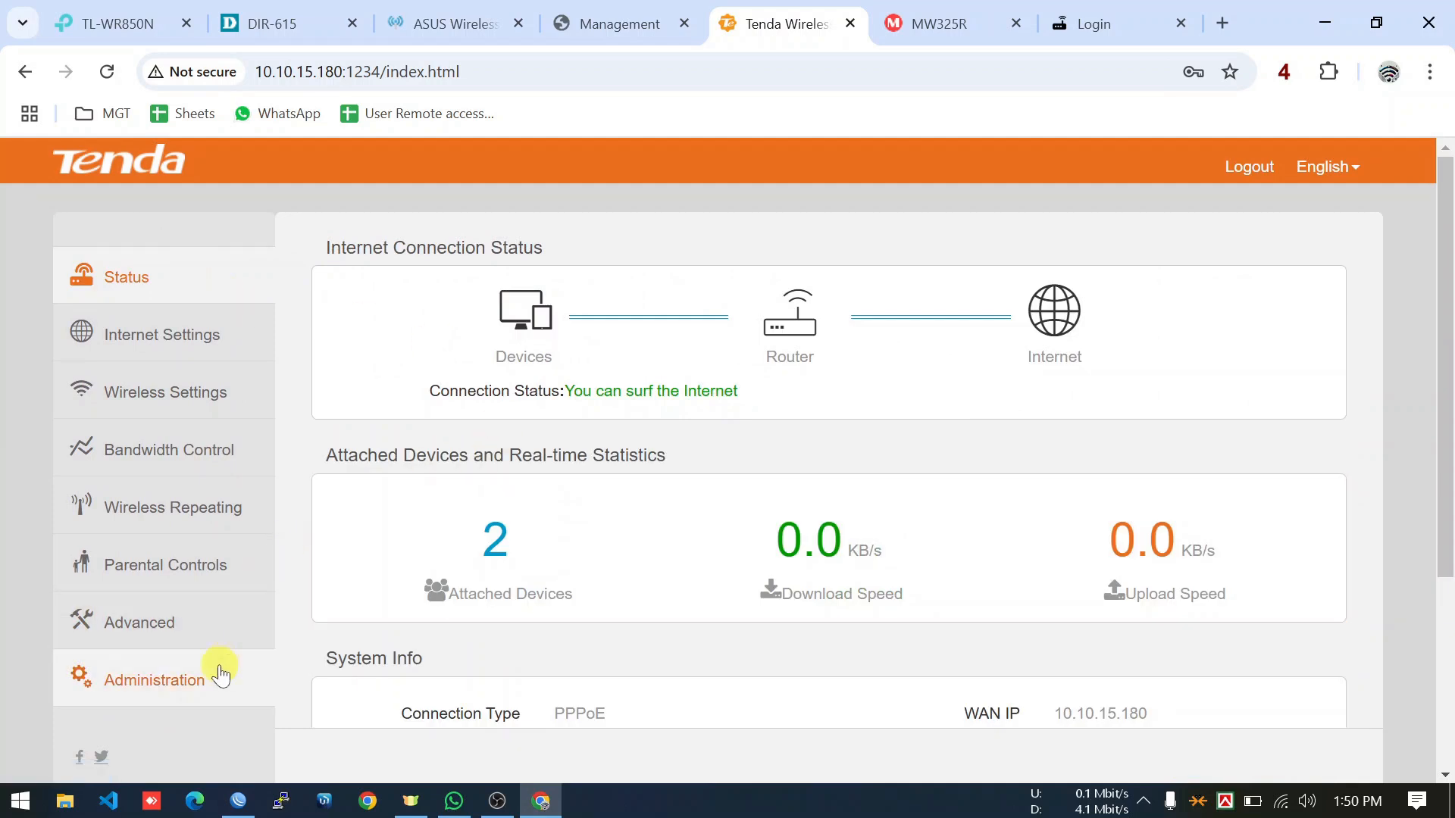
pyautogui.click(183, 702)
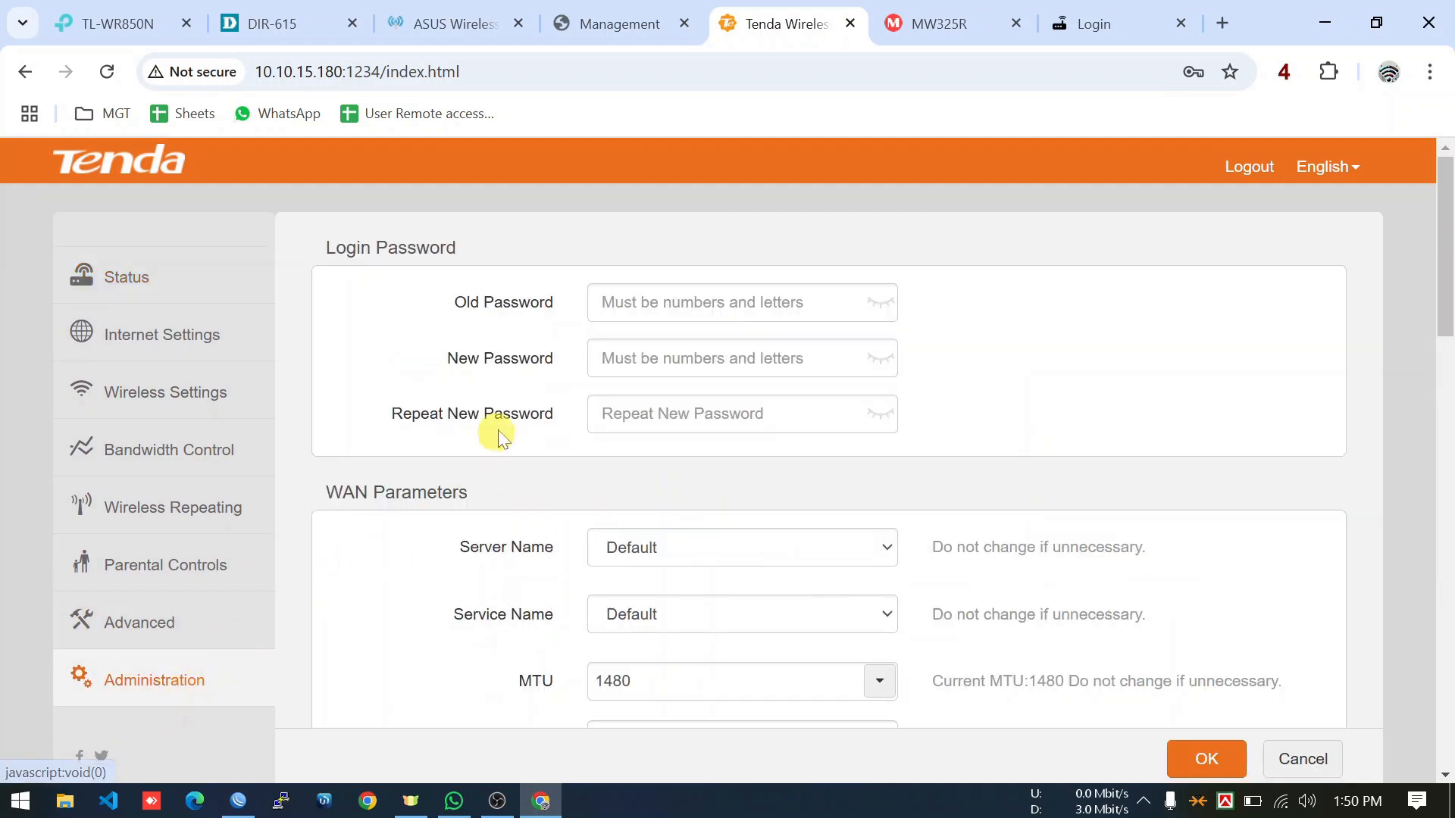
pyautogui.click(657, 306)
pyautogui.click(656, 360)
pyautogui.click(664, 417)
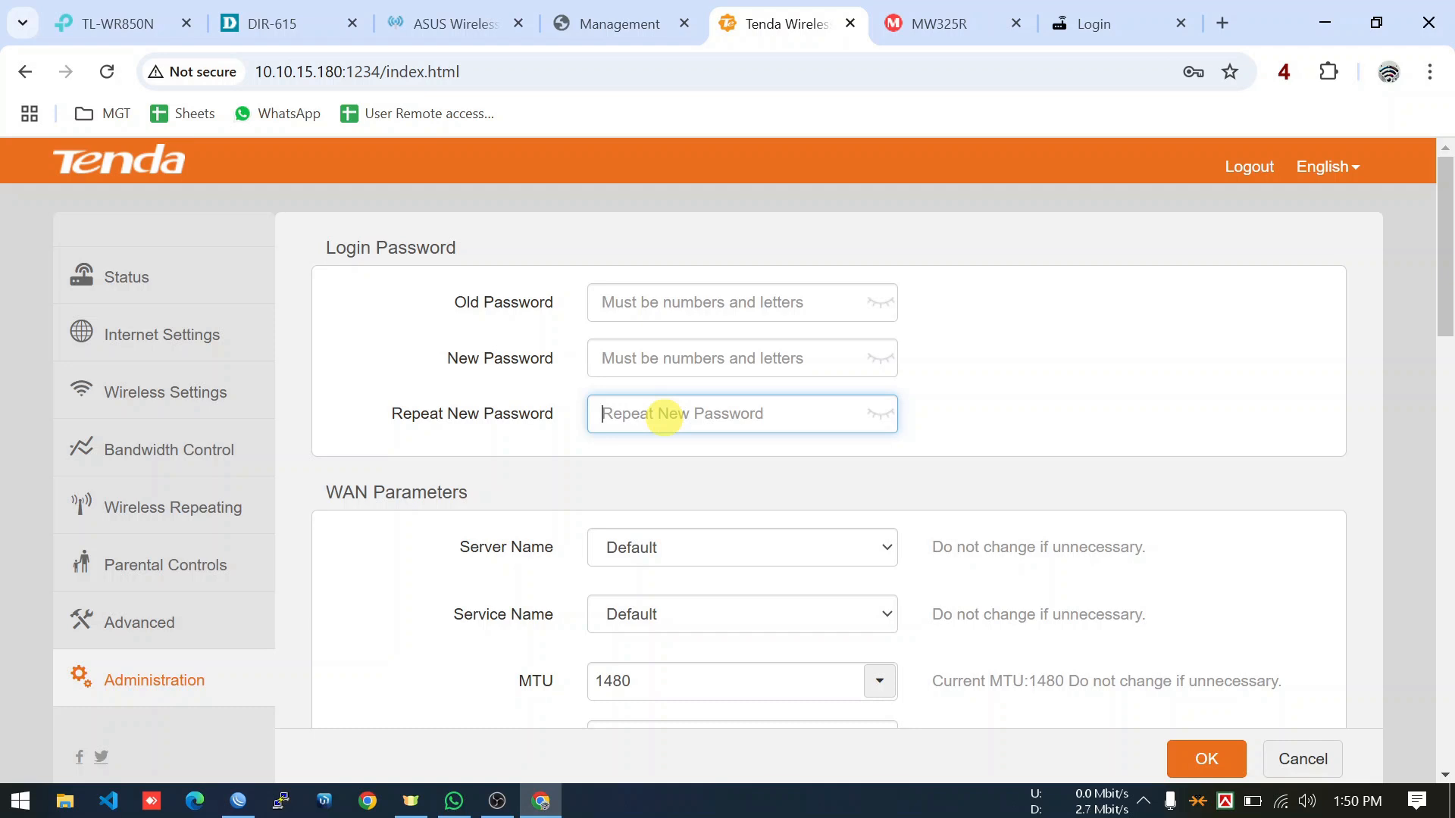
pyautogui.click(622, 305)
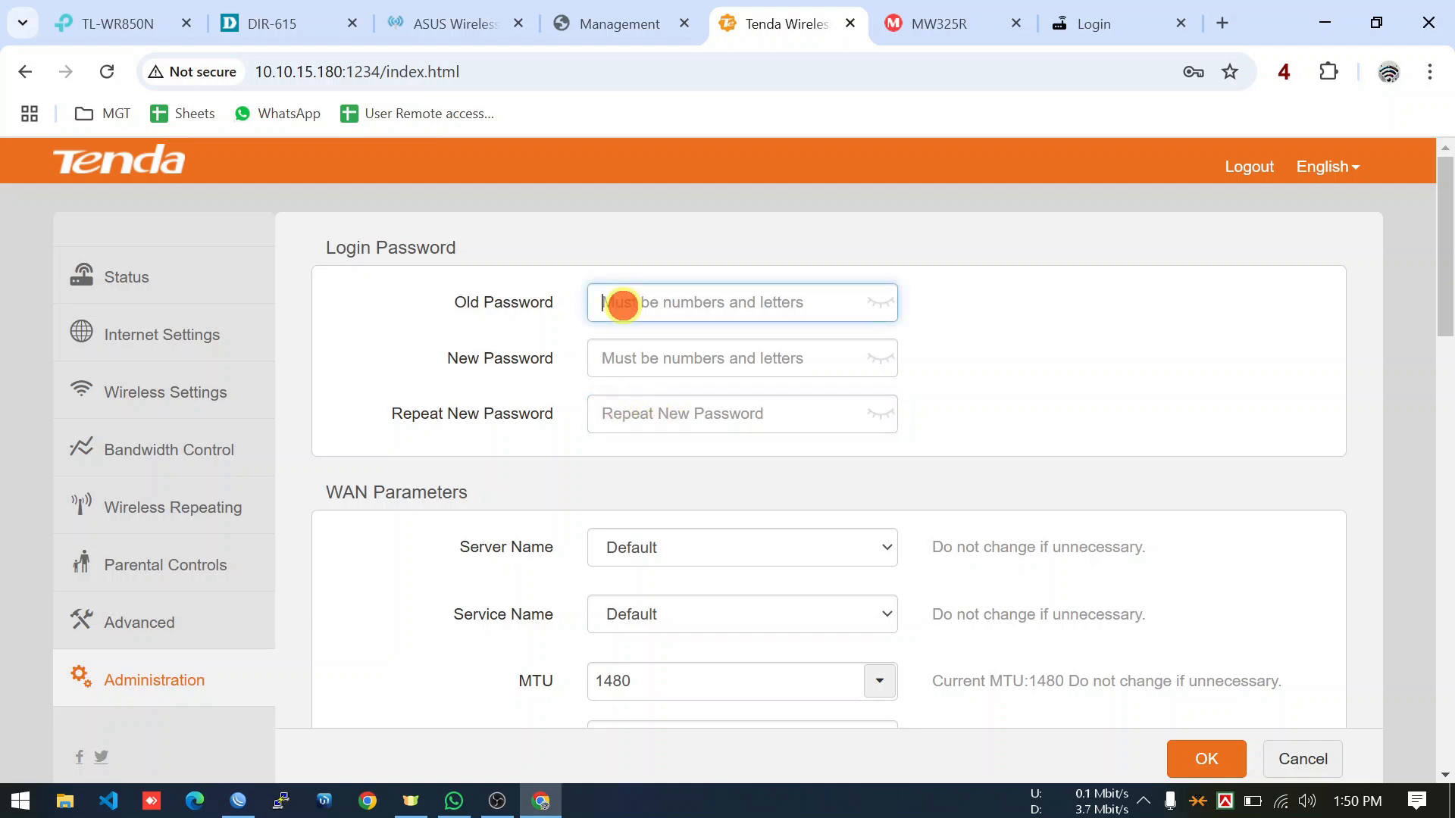
pyautogui.click(626, 364)
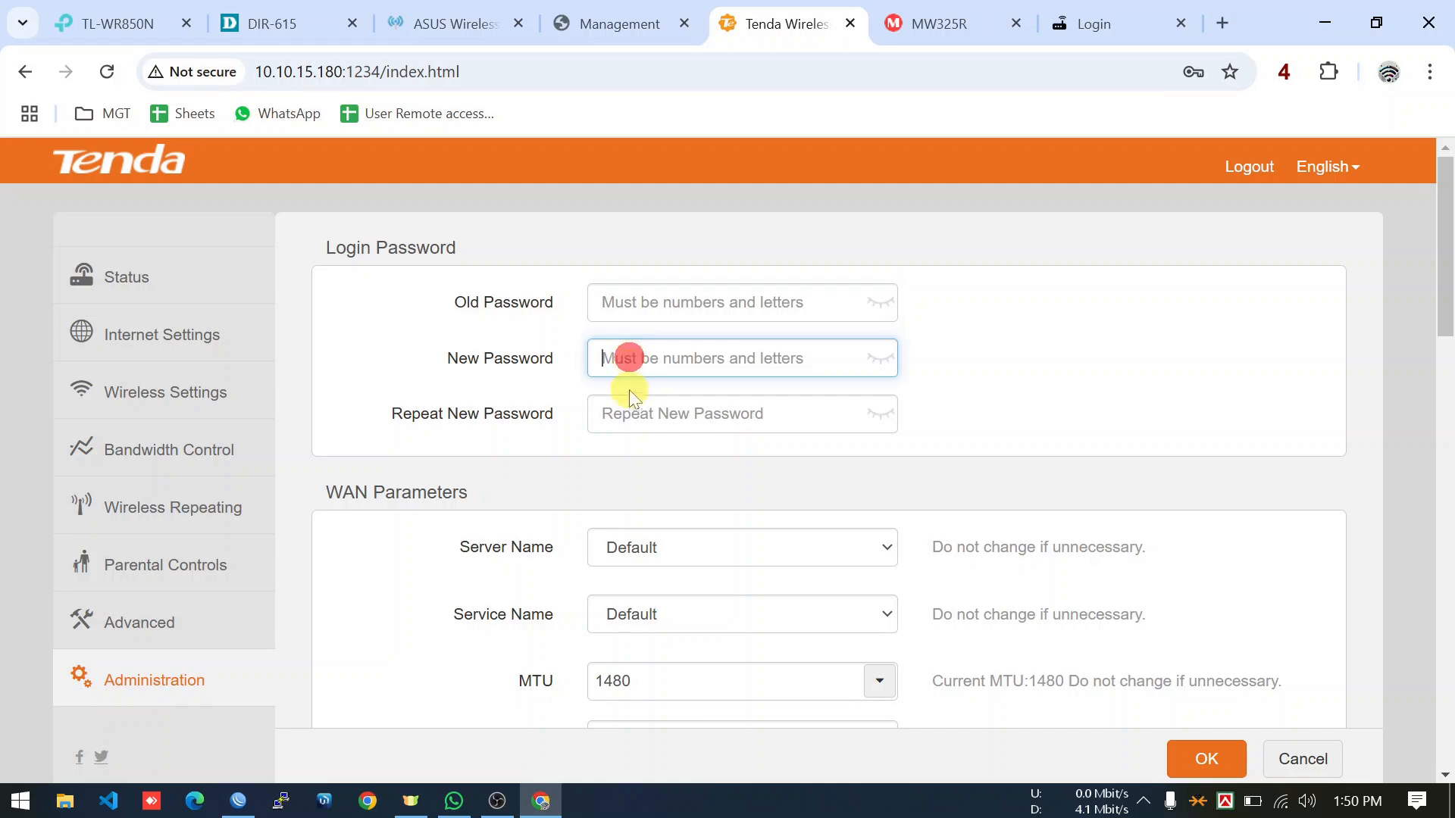
pyautogui.click(629, 410)
pyautogui.scroll(-10, 629, 410)
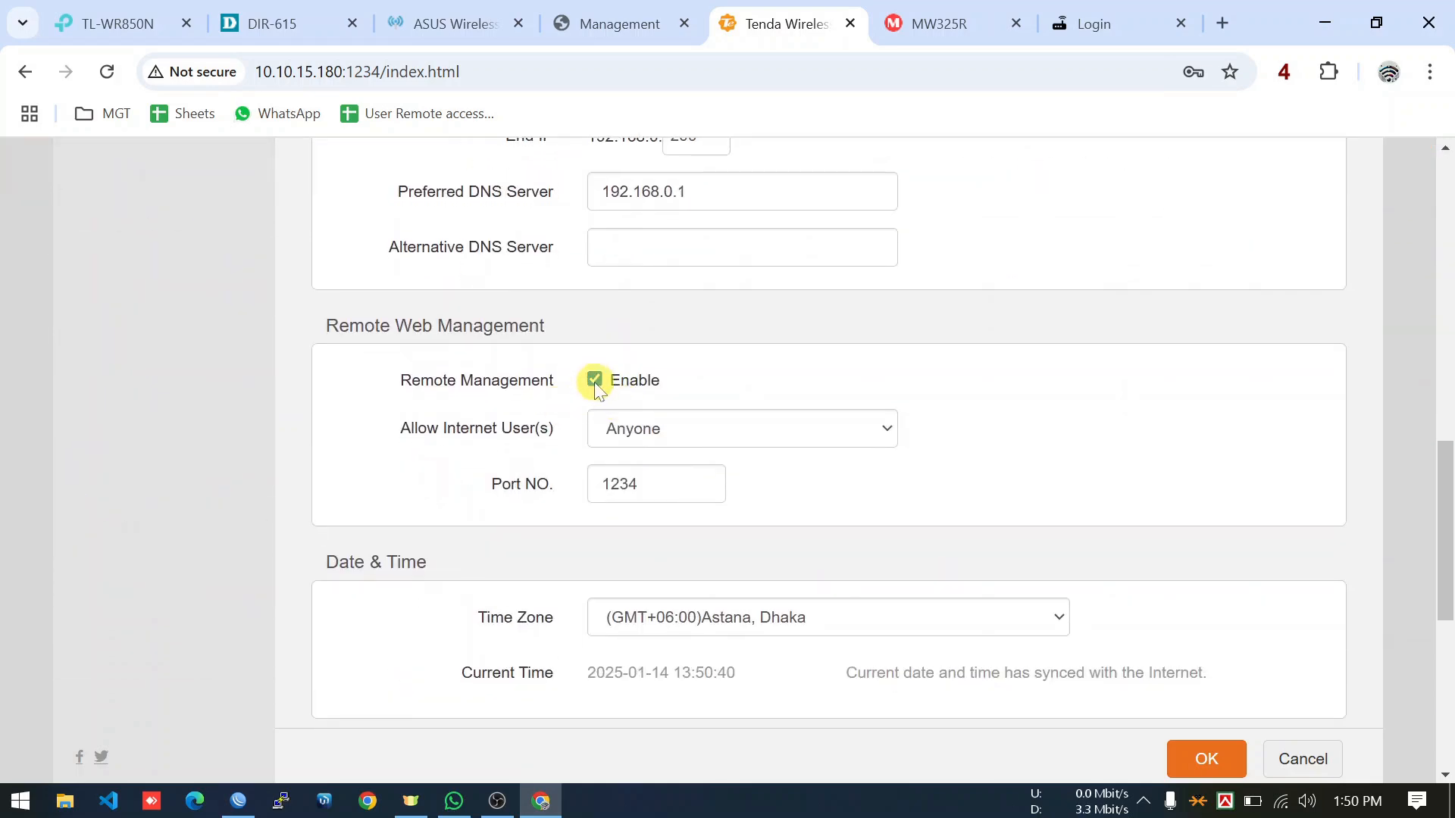
# Toggle remote management off and back on, confirm port 1234, and go to the Mercusys MW325R tab.
pyautogui.click(594, 380)
pyautogui.click(594, 380)
pyautogui.click(668, 491)
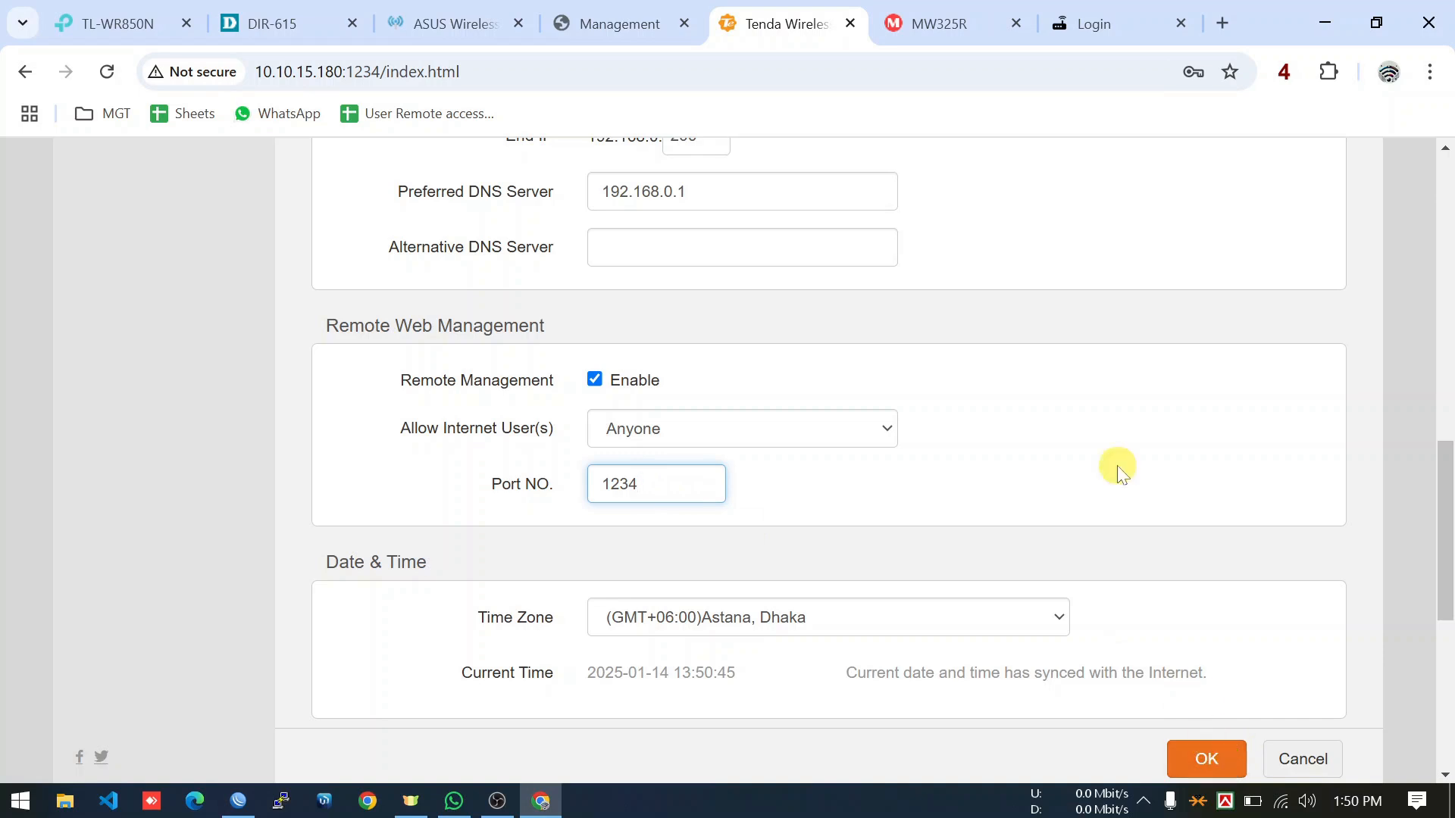
pyautogui.click(944, 33)
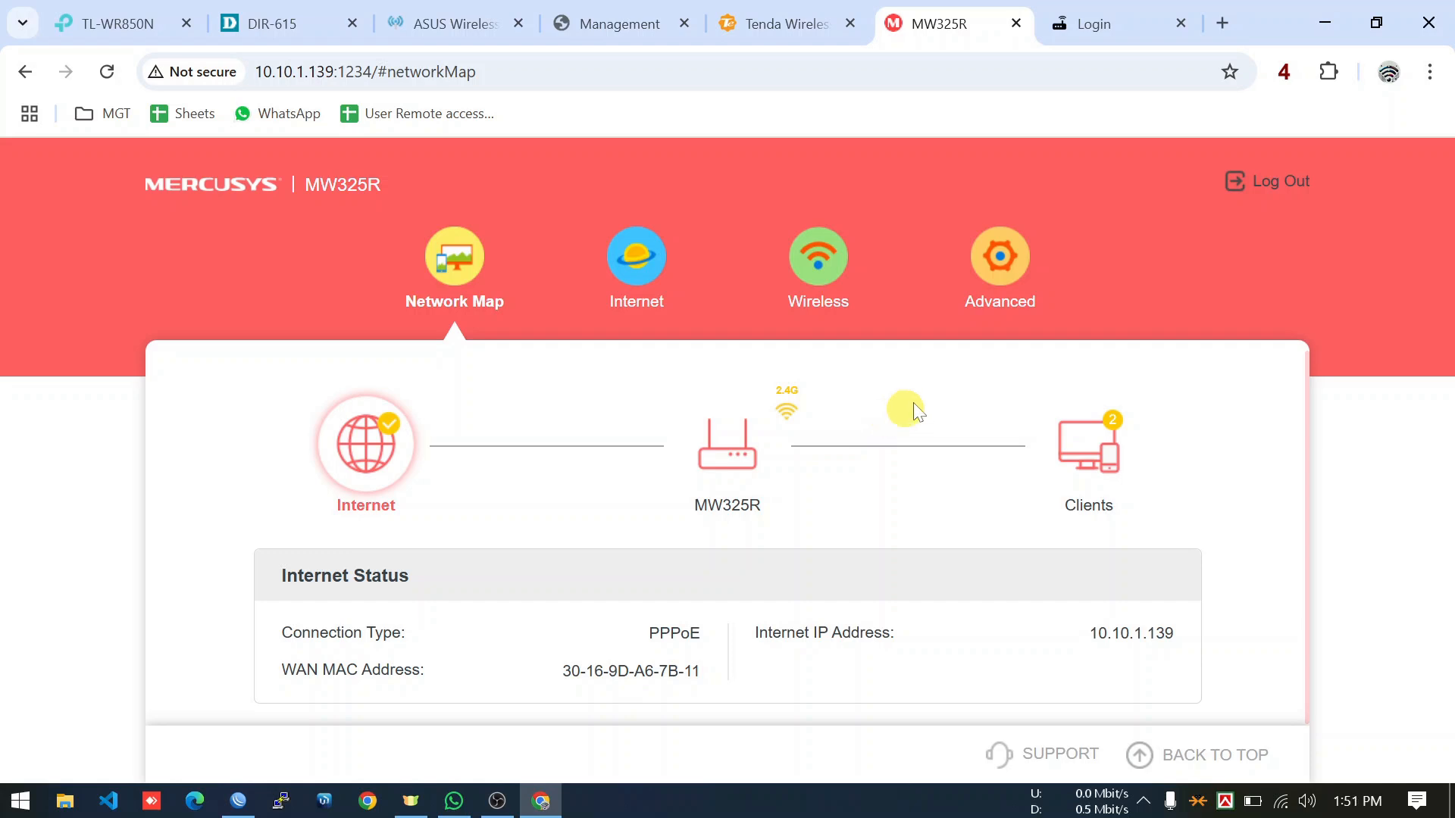
# Open Advanced > System > Administration on the Mercusys MW325R.
pyautogui.click(1017, 282)
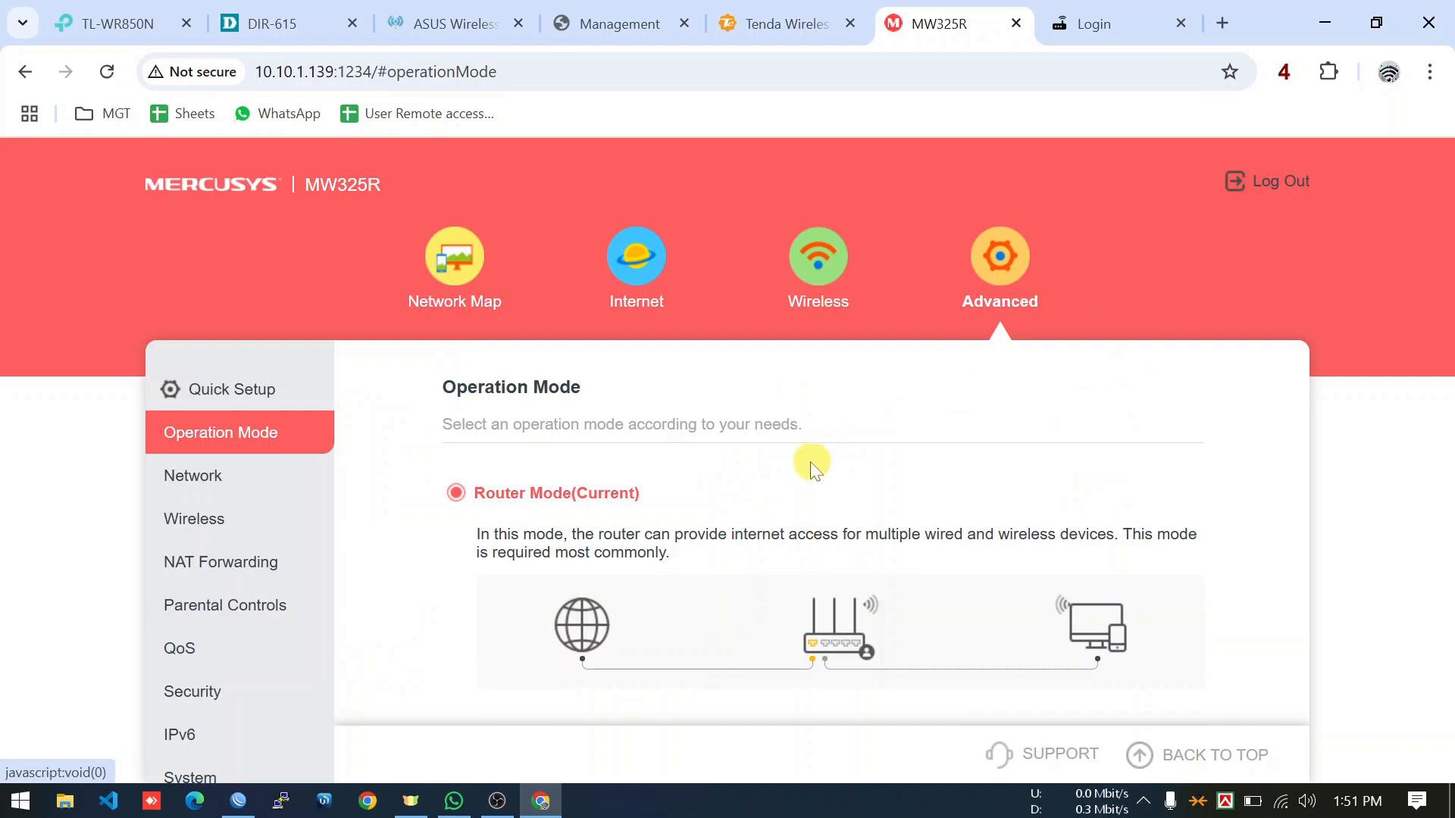
pyautogui.scroll(-9, 757, 493)
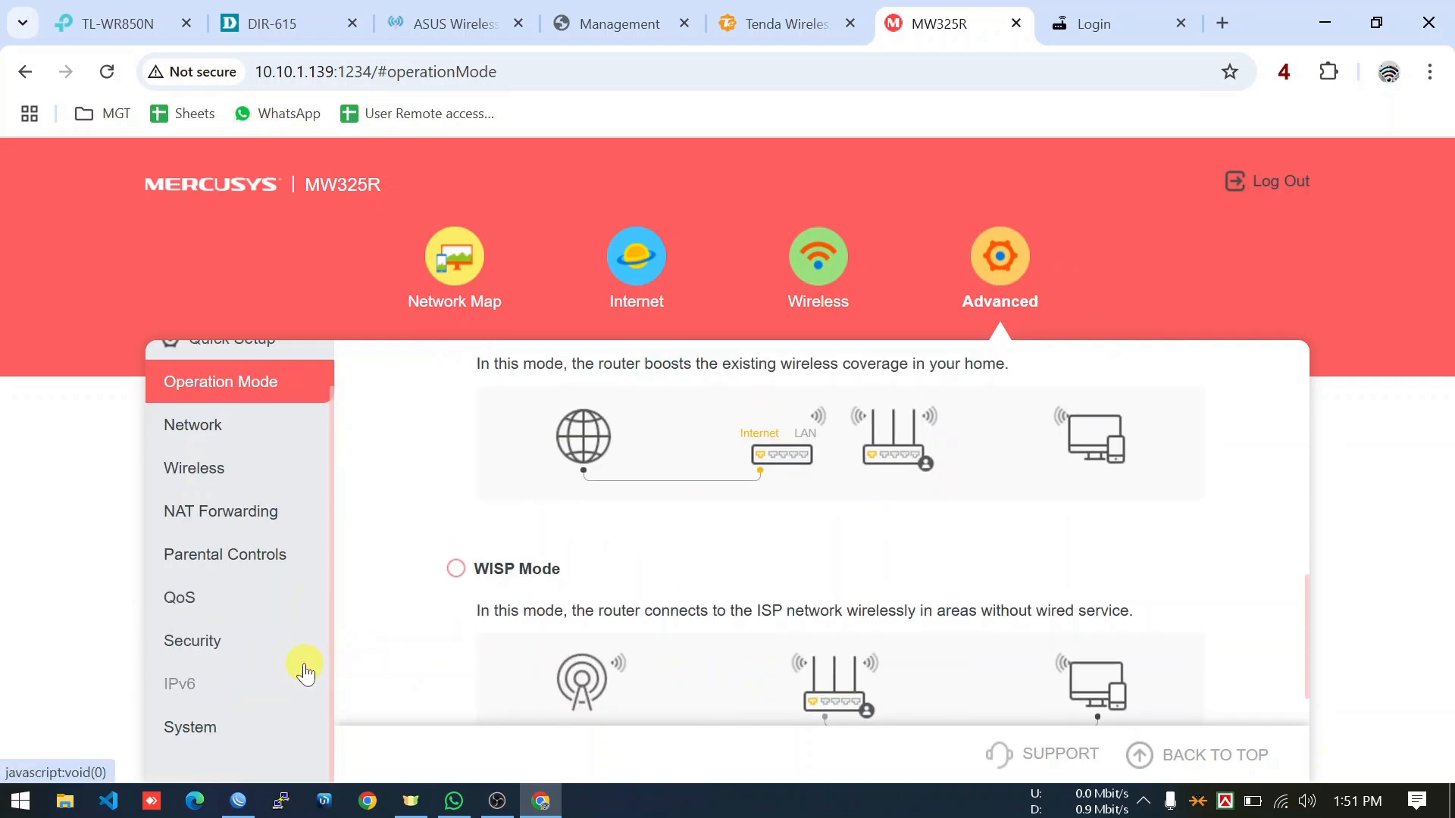
pyautogui.click(189, 738)
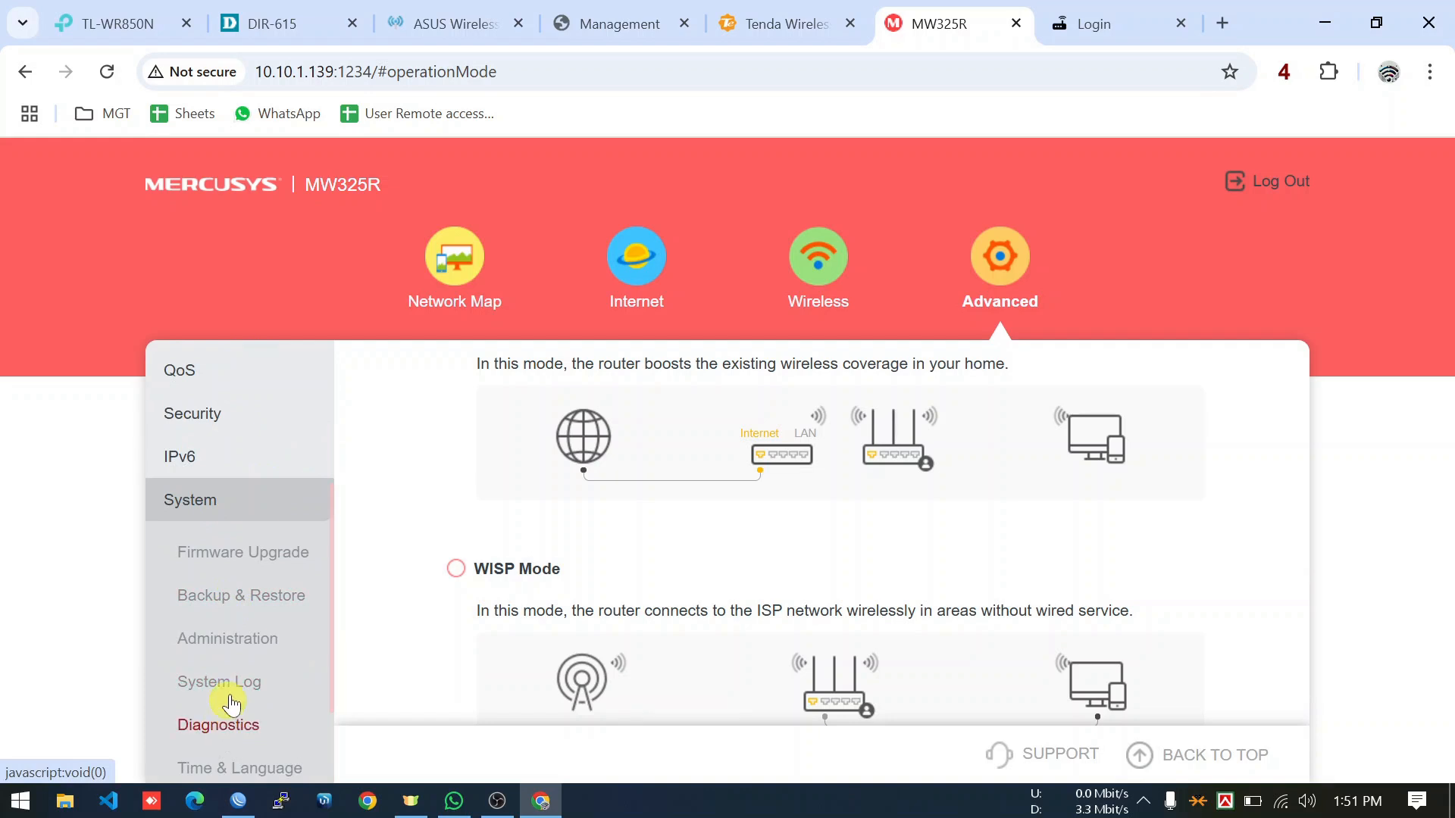
pyautogui.click(248, 653)
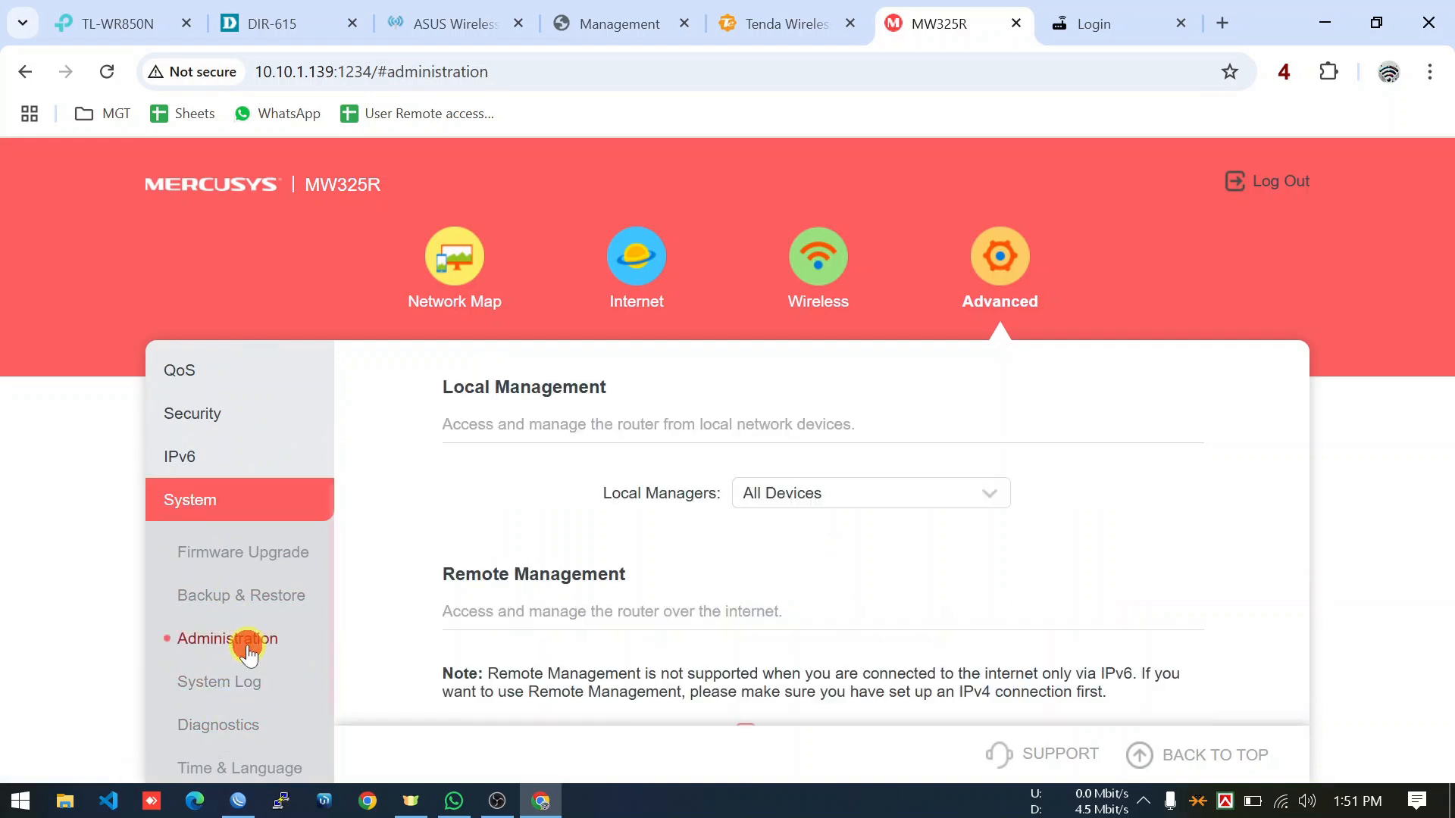
pyautogui.scroll(-3, 437, 585)
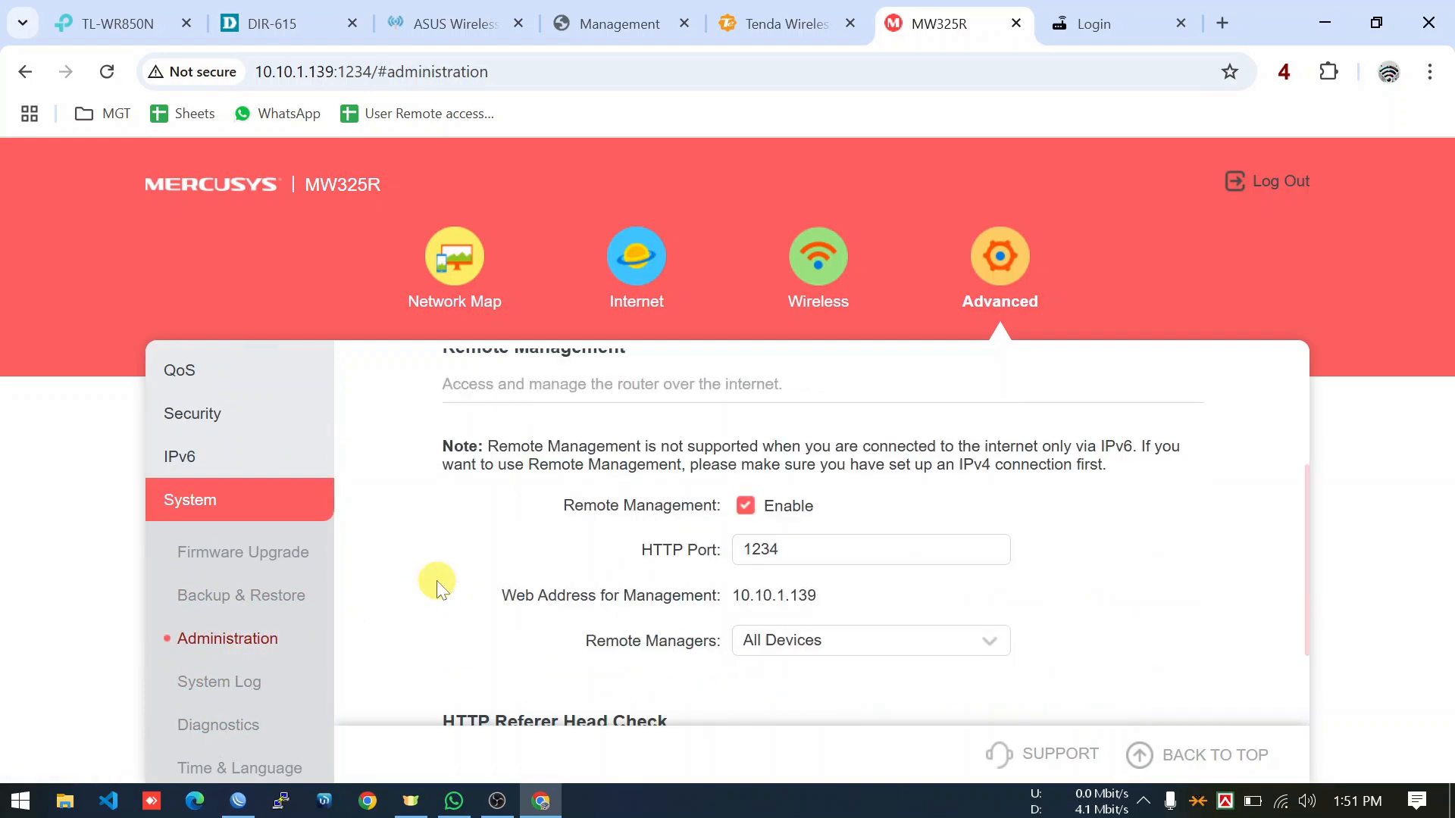
pyautogui.scroll(1, 438, 584)
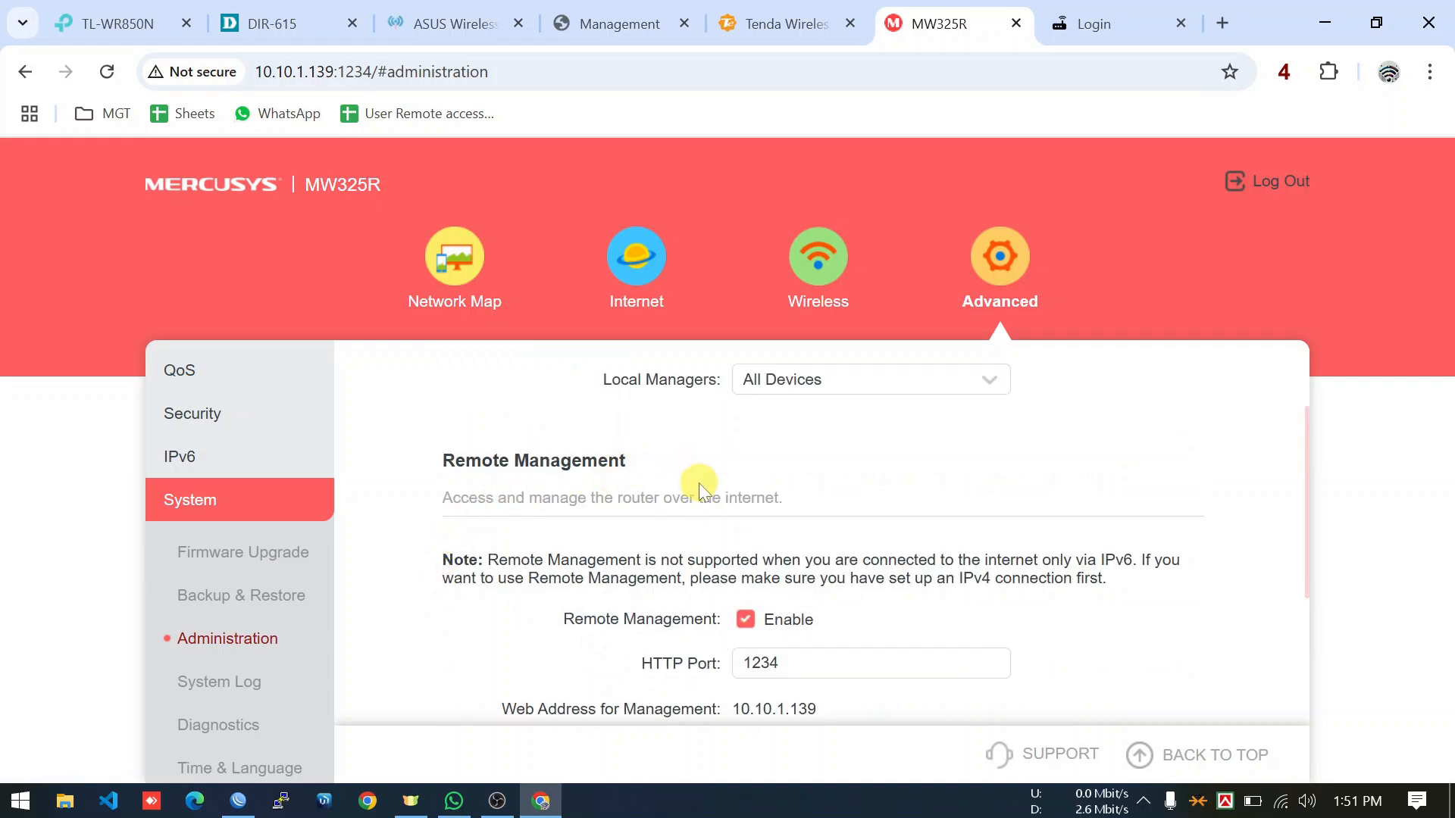
# Toggle Remote Management off and back on, keeping HTTP port 1234 for All Devices.
pyautogui.click(744, 618)
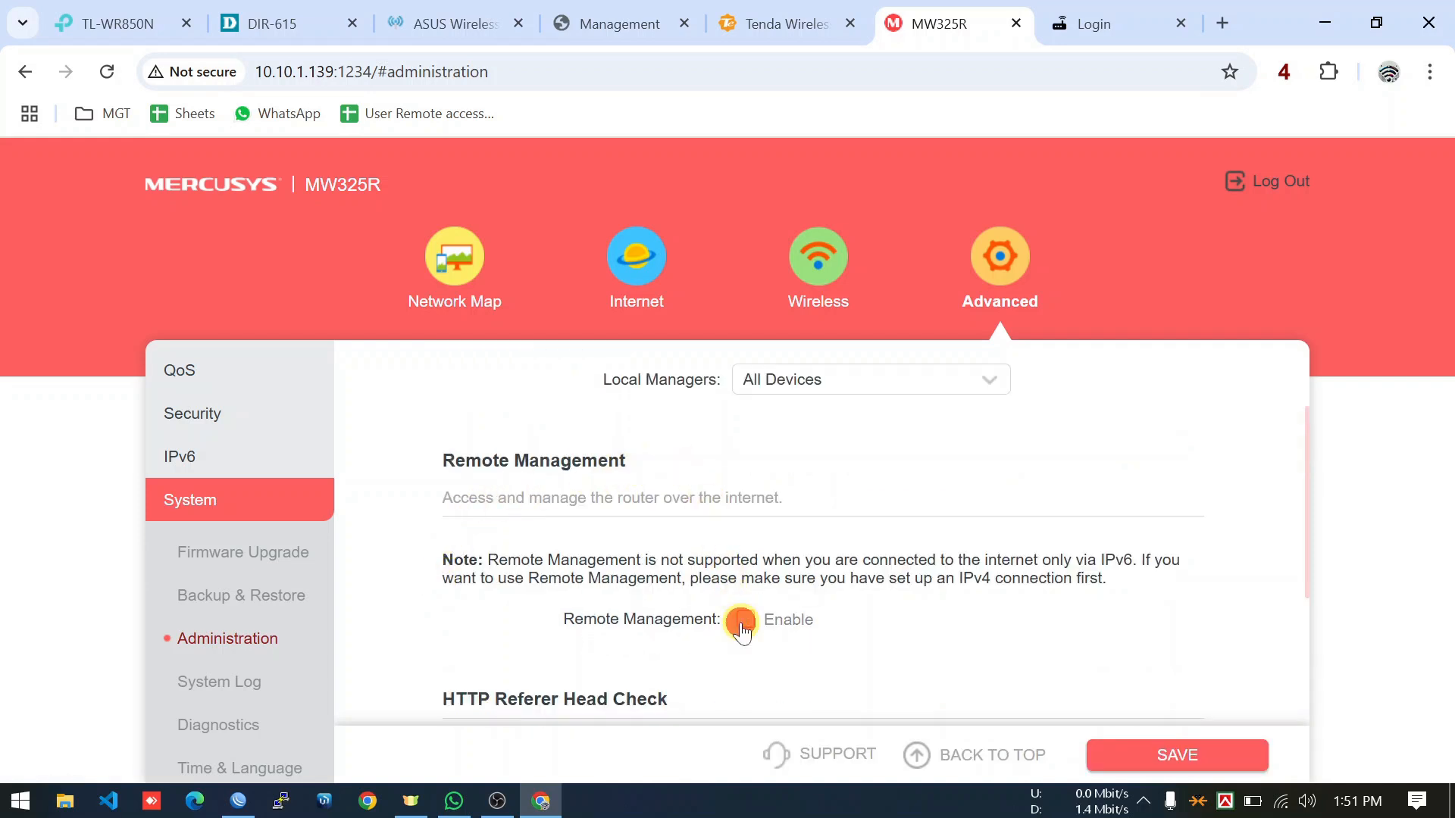
pyautogui.click(741, 621)
pyautogui.scroll(-1, 731, 635)
pyautogui.click(858, 557)
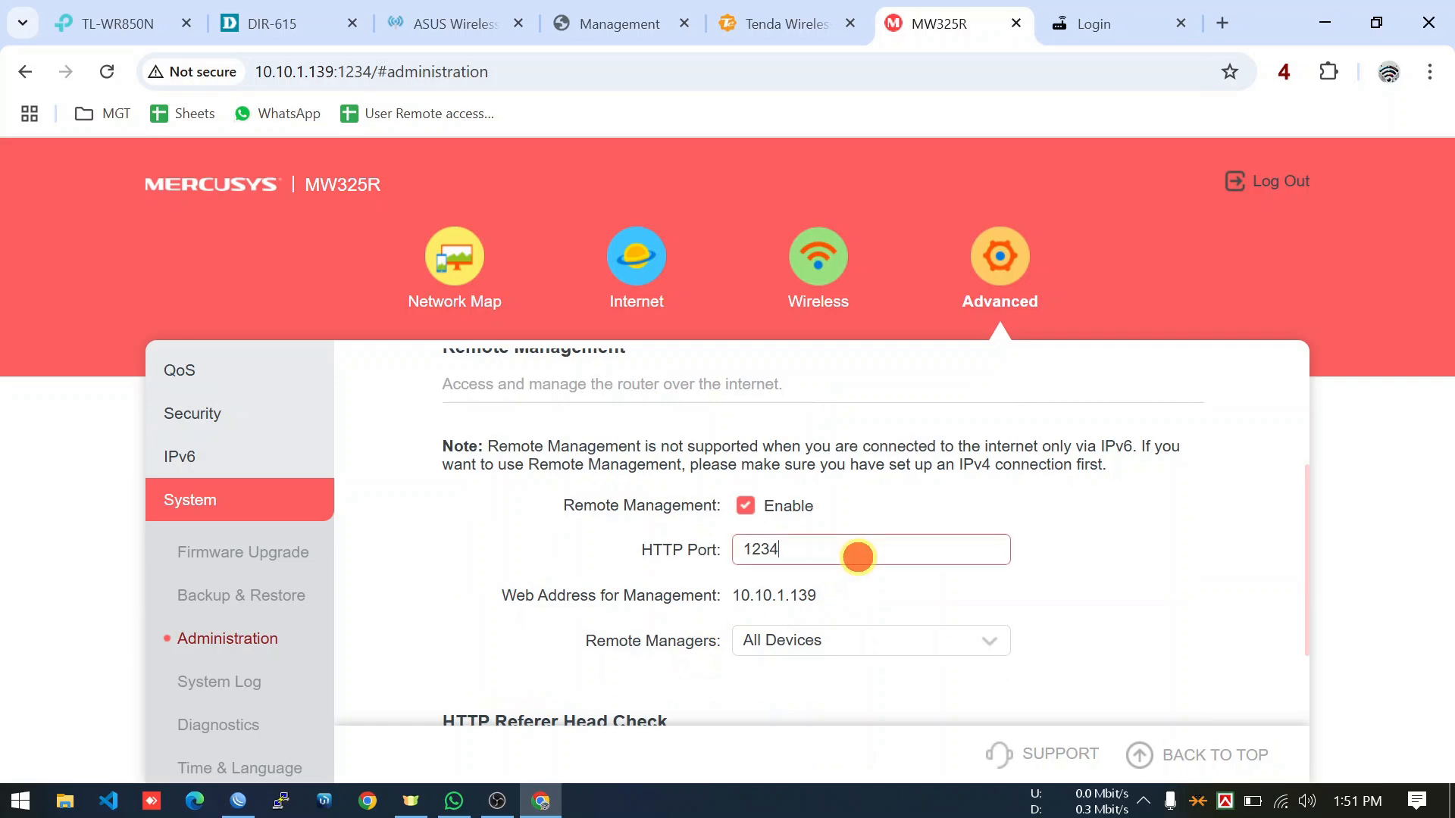
pyautogui.scroll(-1, 1144, 559)
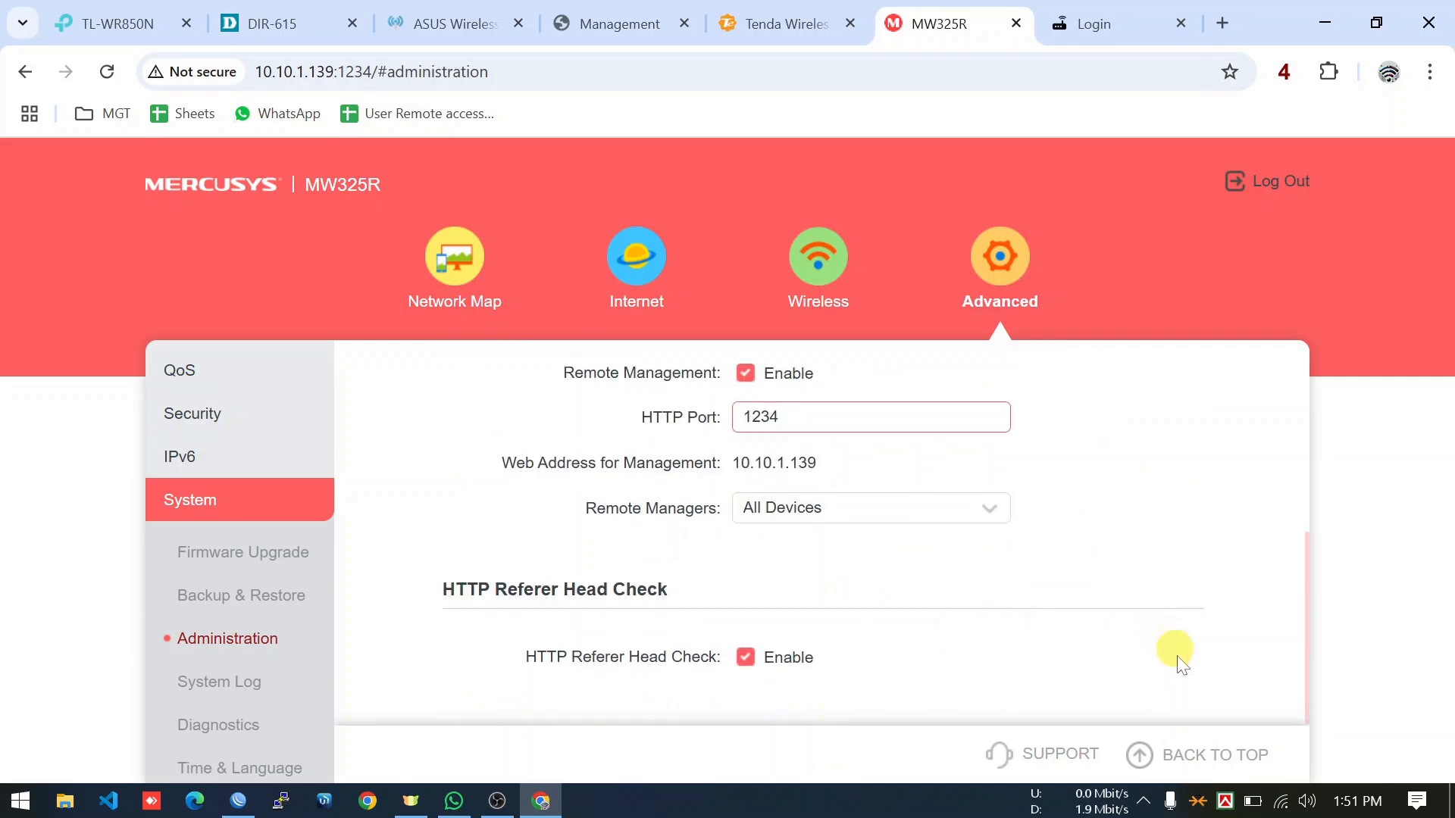
pyautogui.scroll(2, 1186, 652)
pyautogui.scroll(-2, 1189, 630)
pyautogui.click(747, 374)
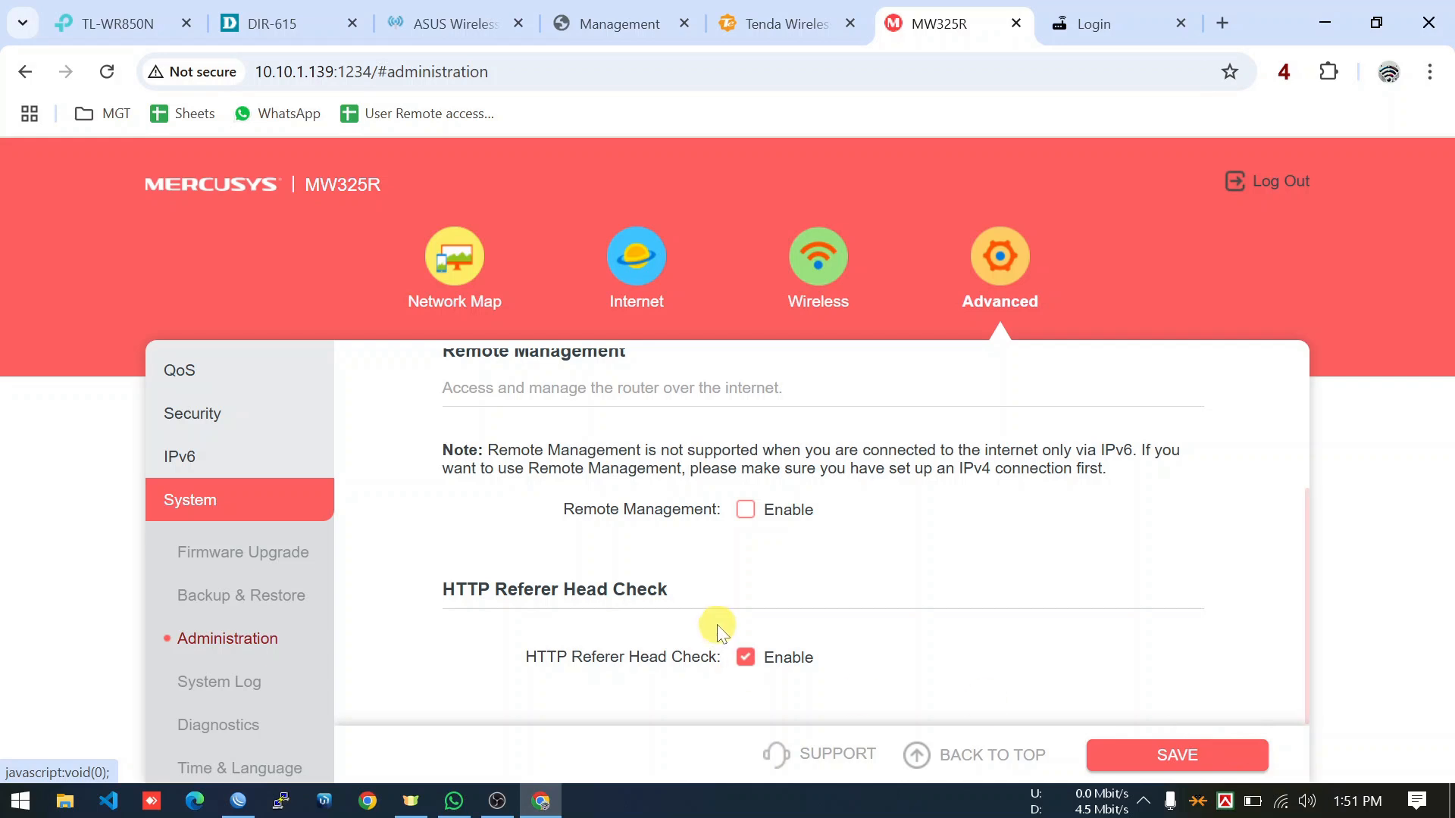
pyautogui.click(746, 513)
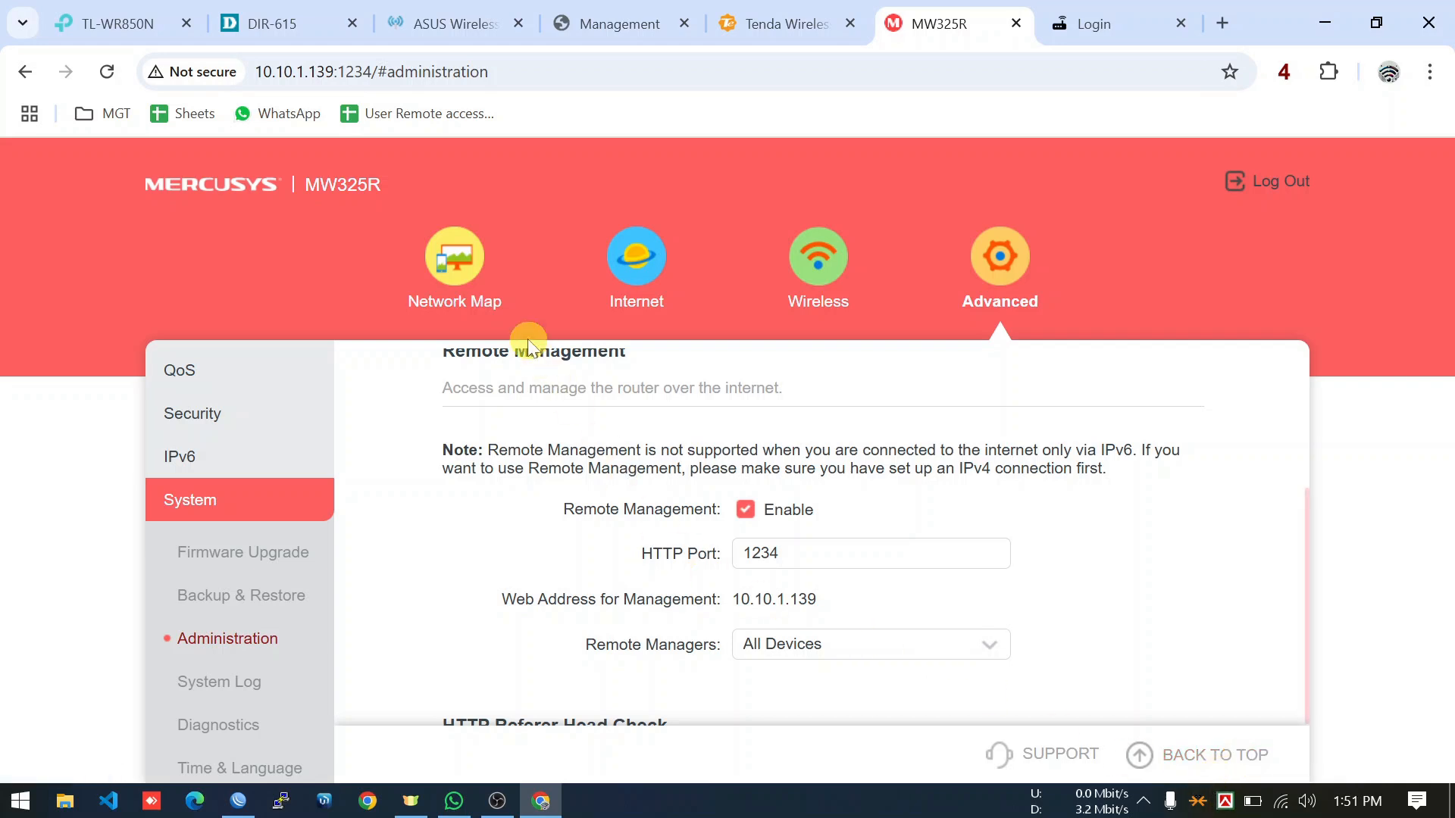
# Reopen Mercusys Administration via Network Map and Advanced > System.
pyautogui.click(441, 276)
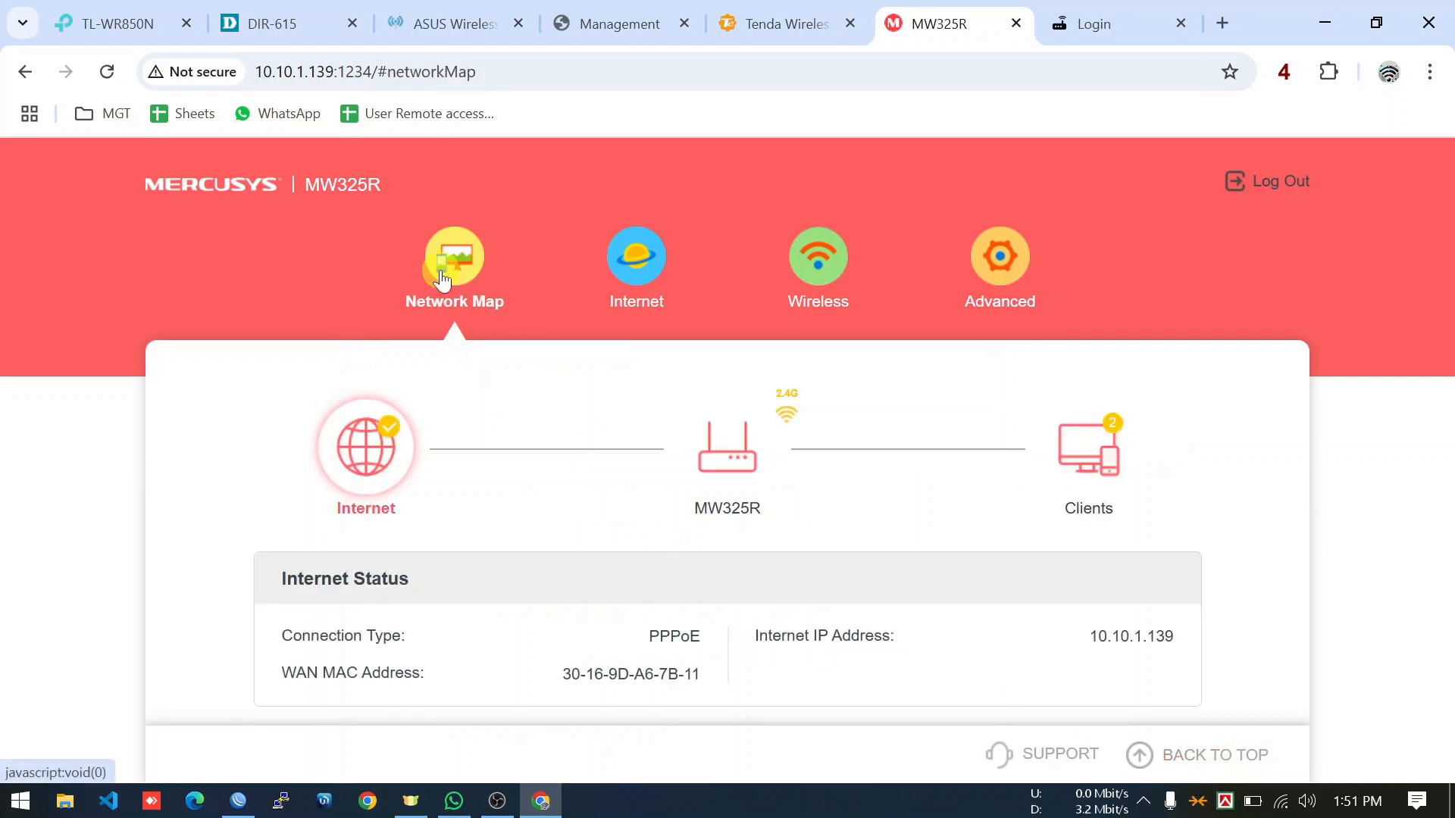
pyautogui.click(979, 258)
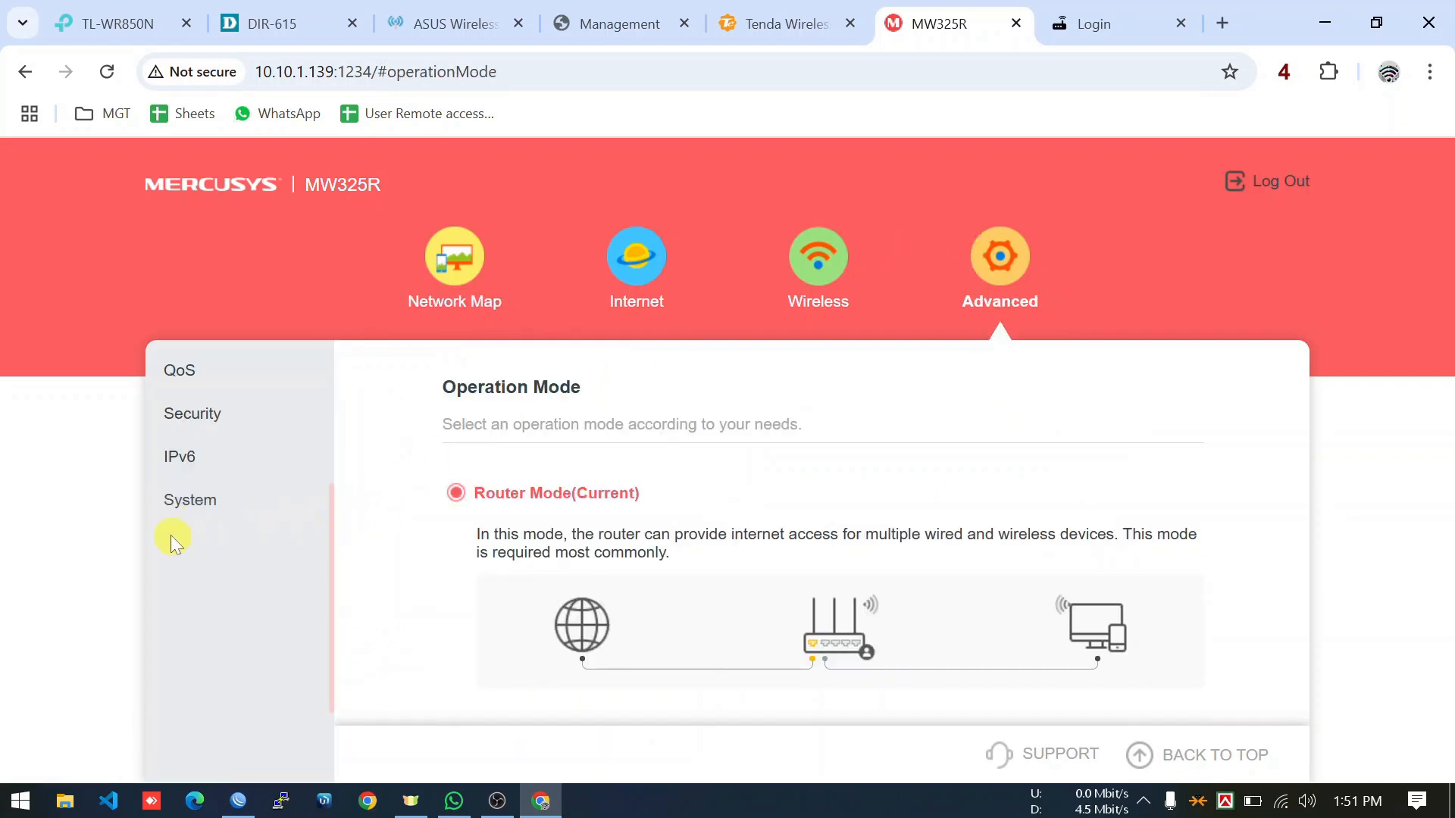
pyautogui.click(191, 513)
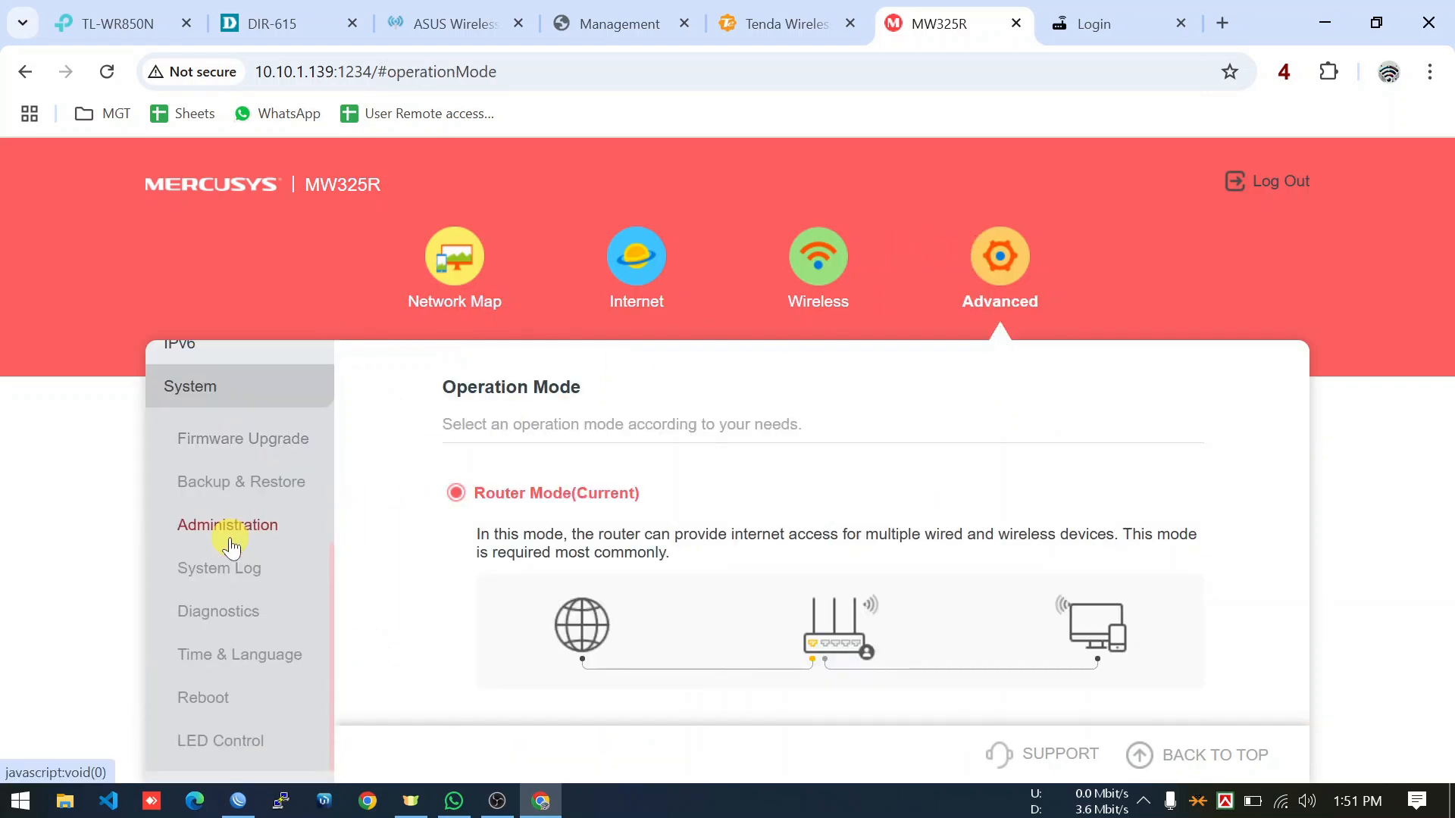
pyautogui.click(256, 506)
pyautogui.scroll(-3, 564, 500)
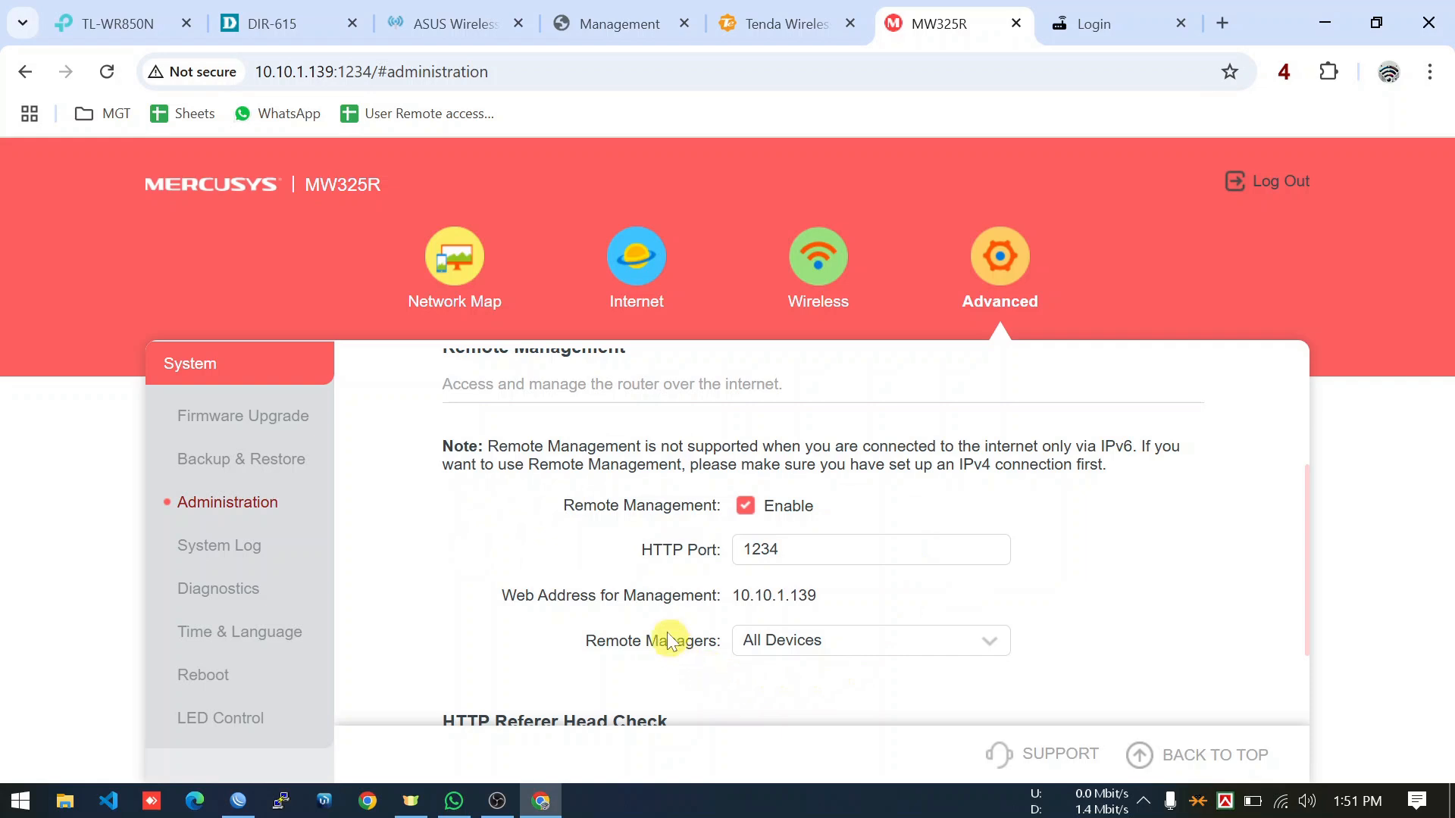
# Toggle Remote Management off and on, check HTTP port 1234, and stop the screen recording.
pyautogui.click(744, 506)
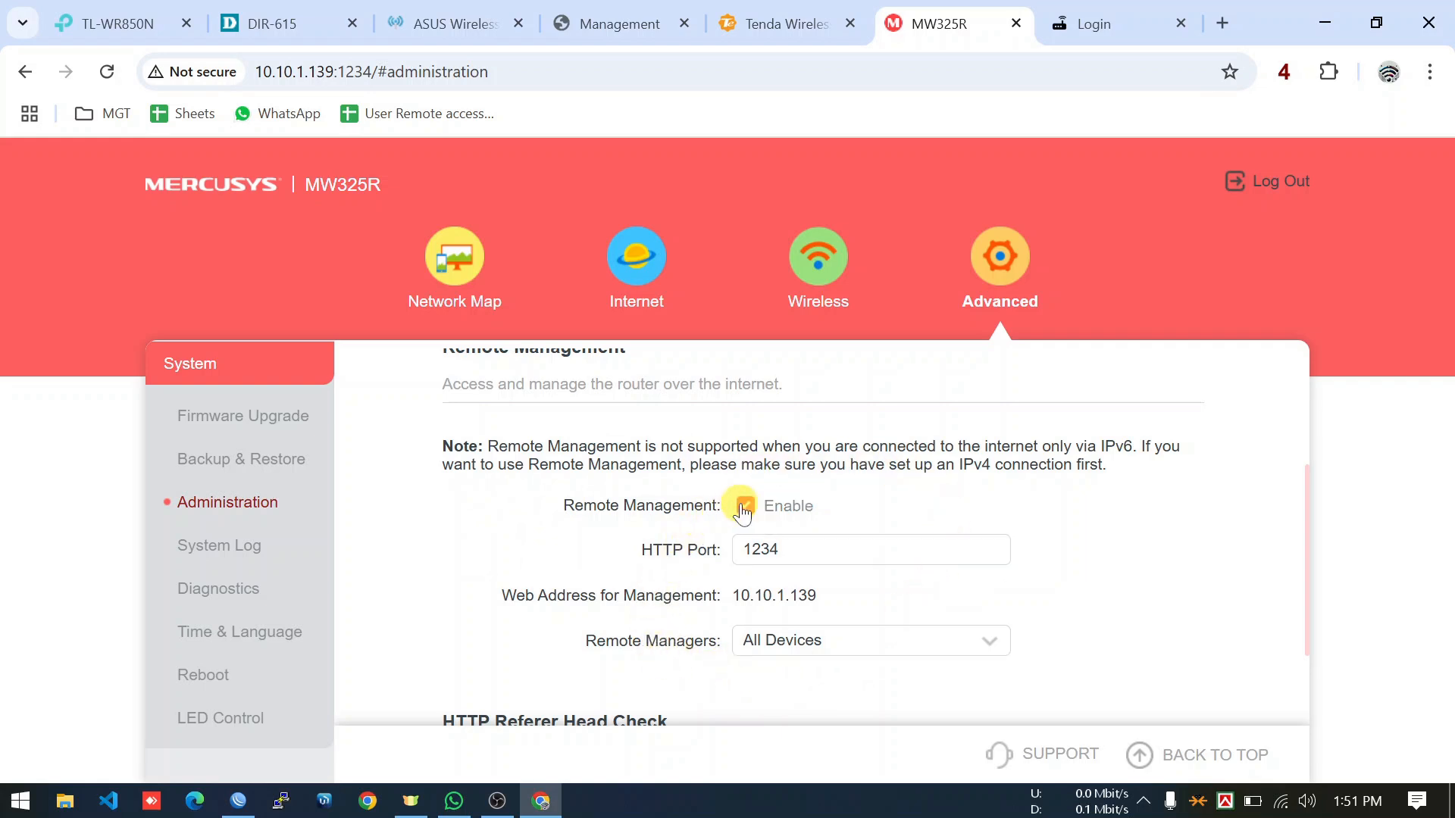
pyautogui.click(743, 506)
pyautogui.click(800, 549)
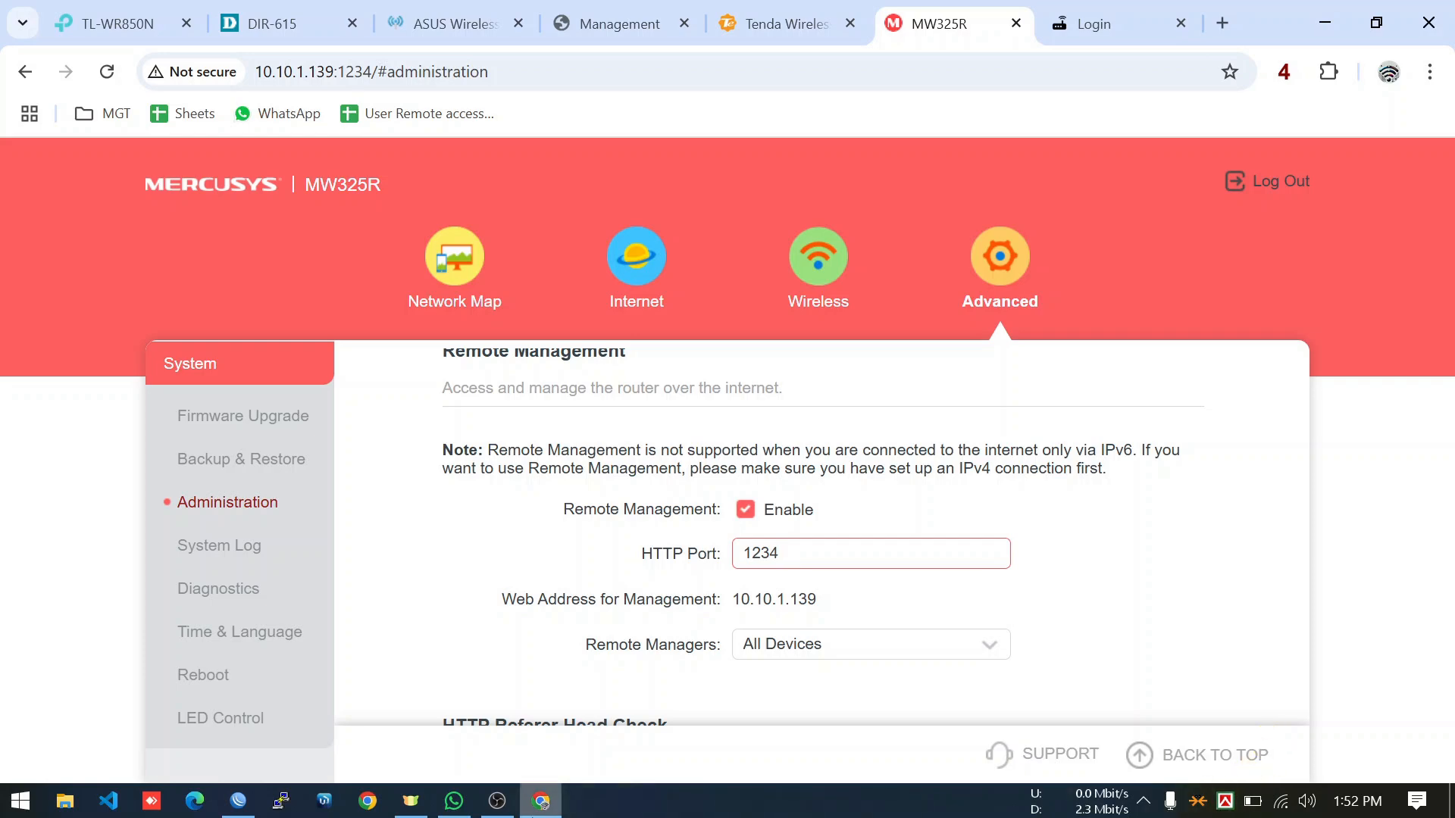
pyautogui.click(497, 801)
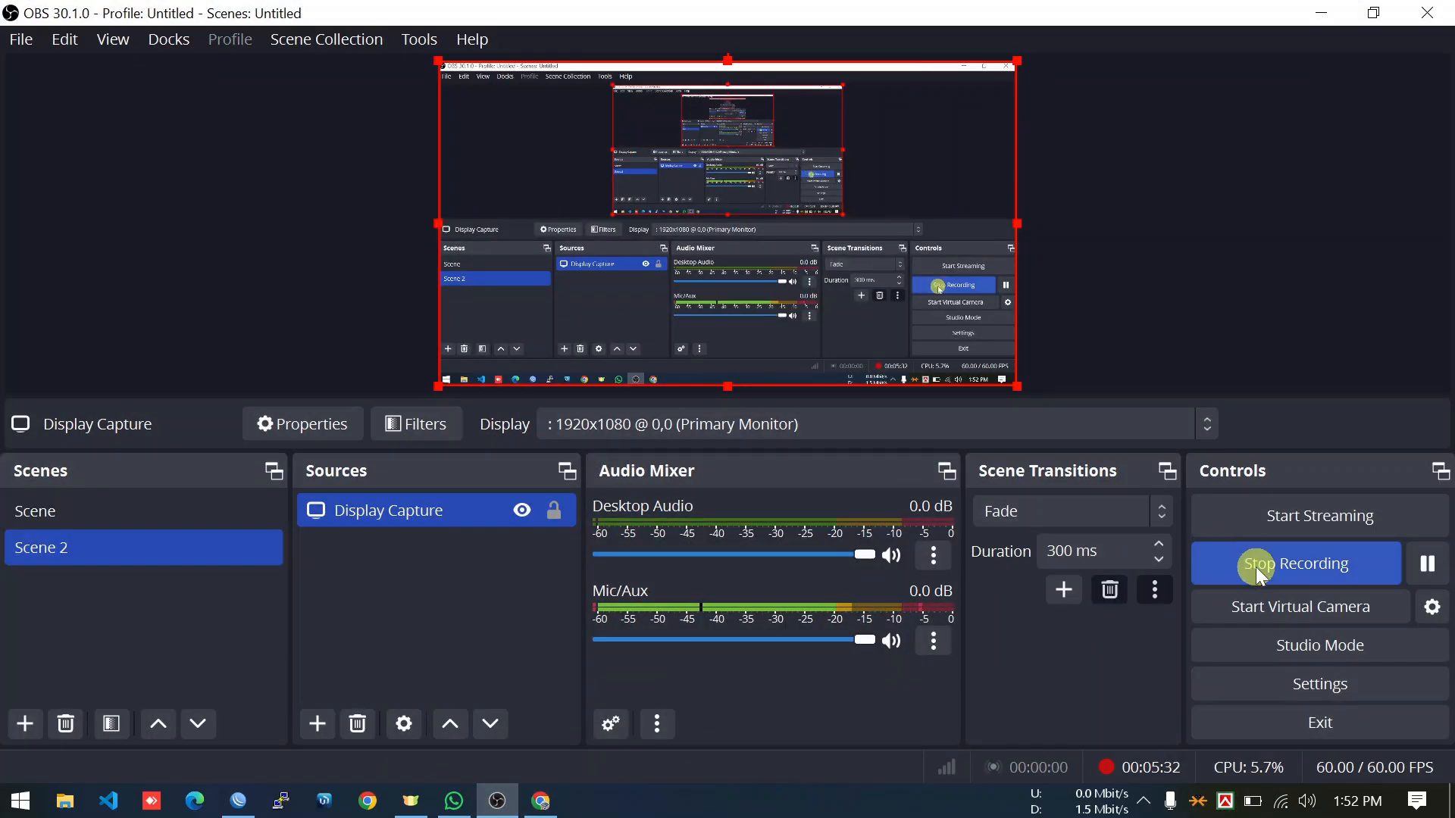
pyautogui.click(1256, 567)
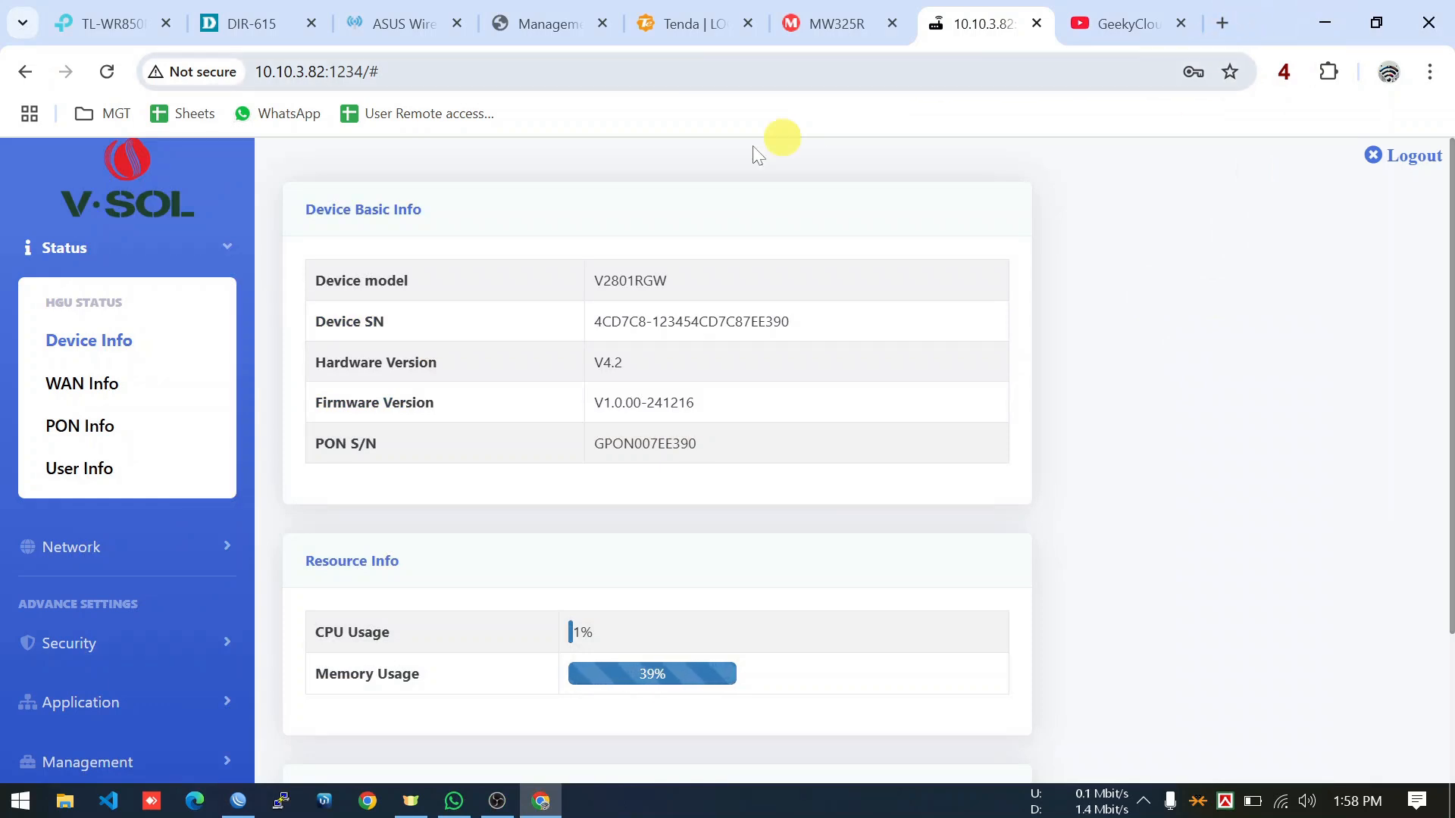
# Reload the V-SOL device info page and open Security > Firewall.
pyautogui.click(90, 338)
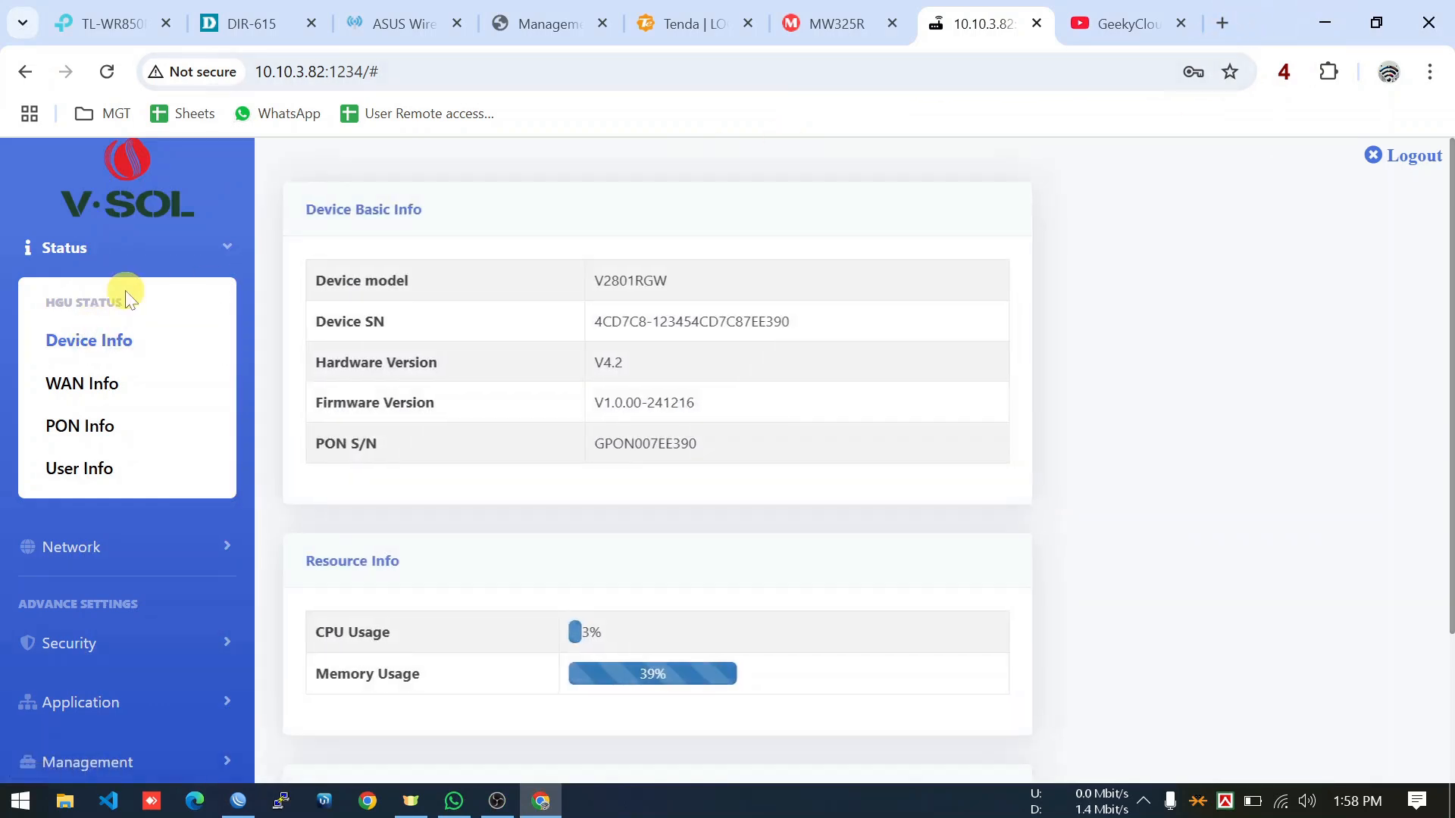
pyautogui.scroll(-3, 295, 432)
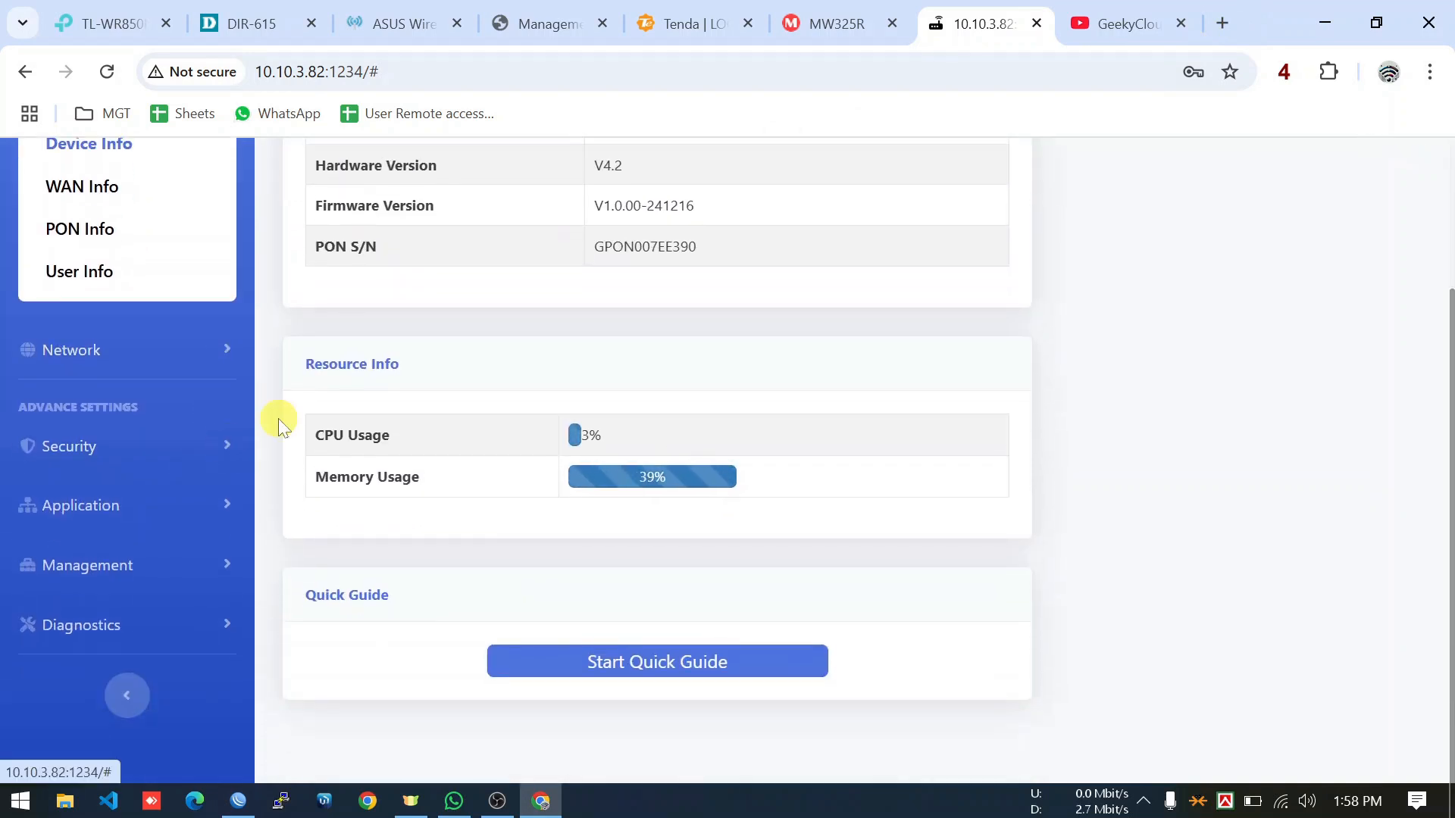
pyautogui.click(217, 454)
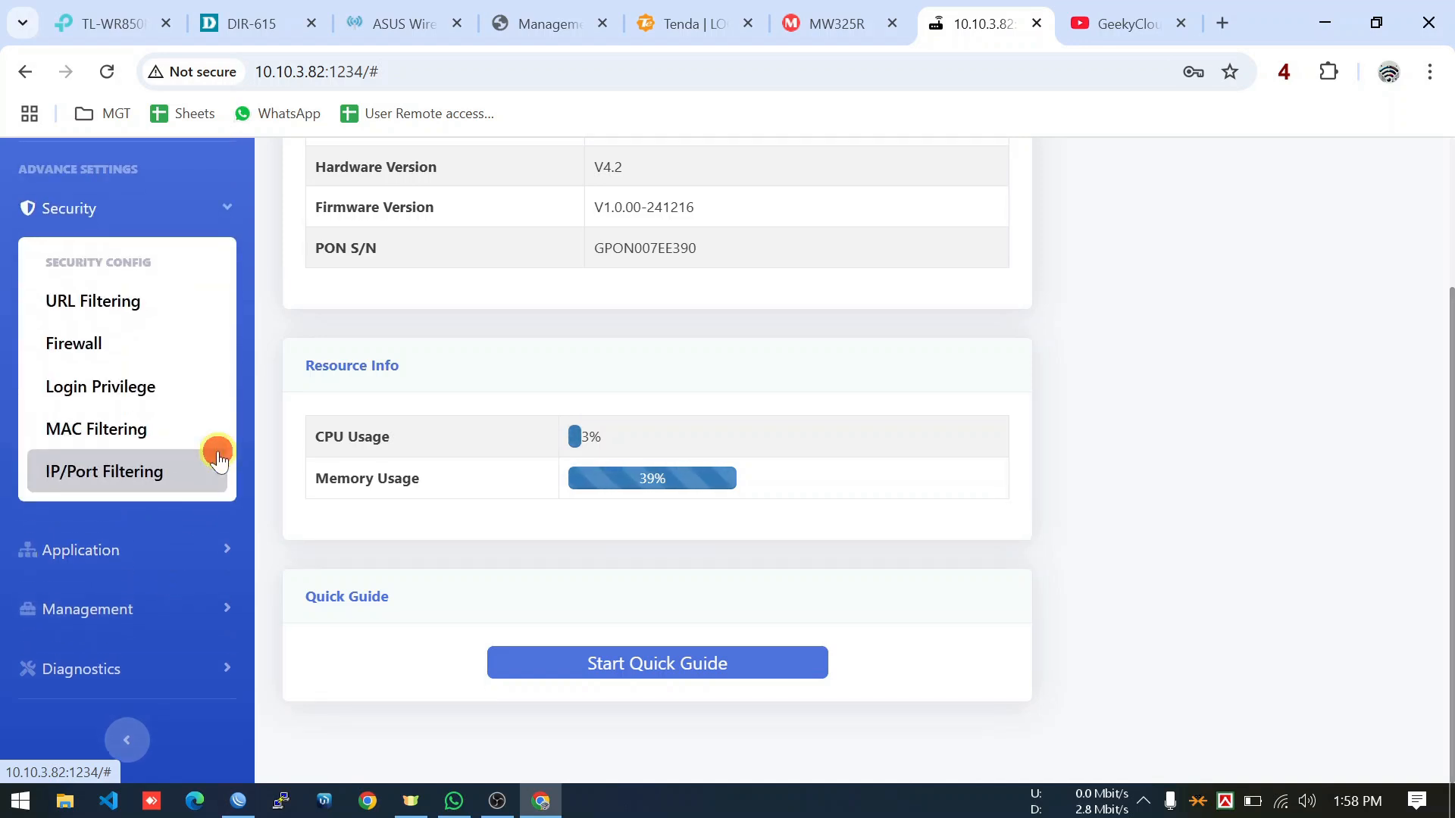
pyautogui.click(162, 342)
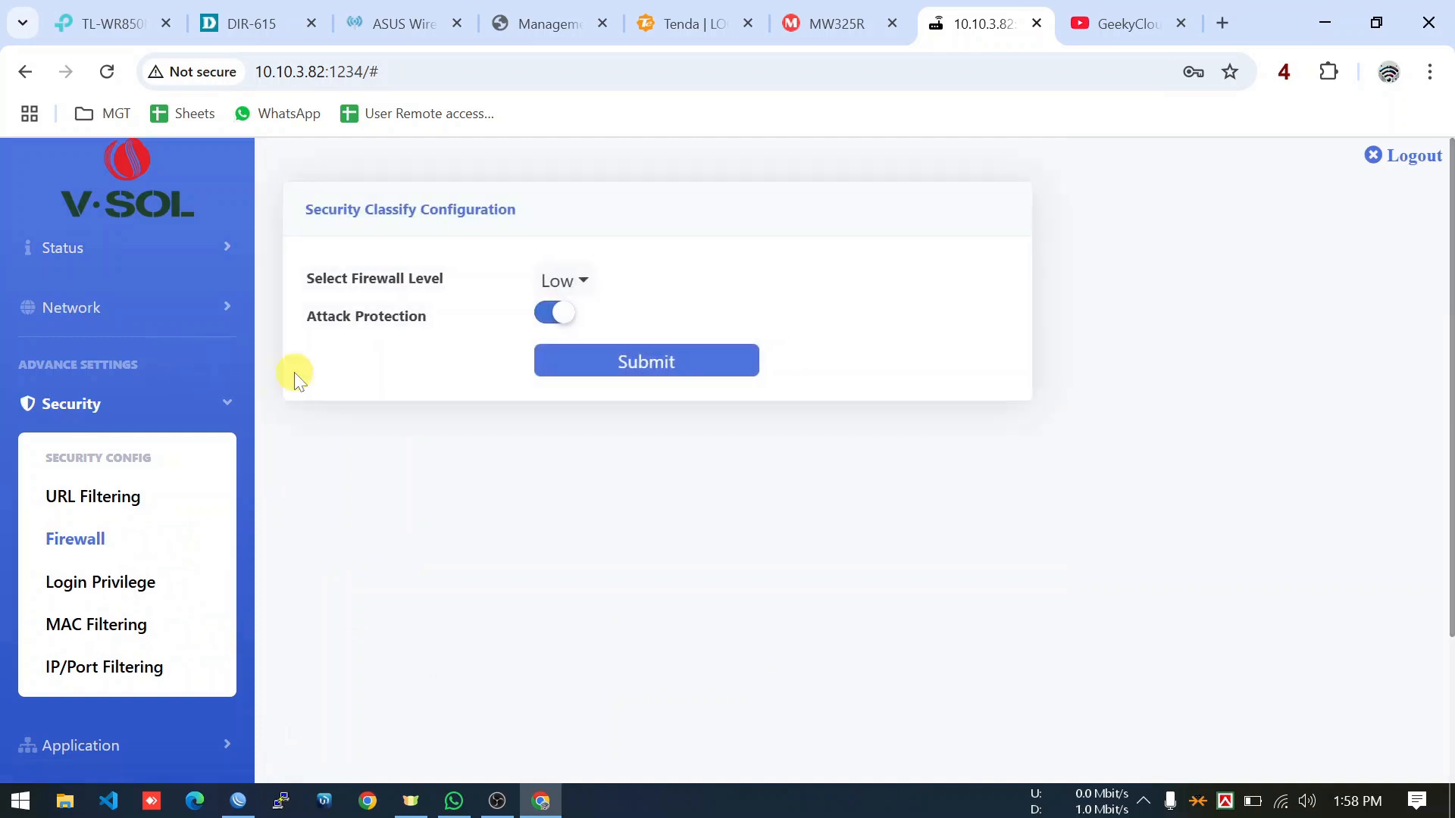
# Switch the firewall level to High and then back to Low.
pyautogui.click(579, 284)
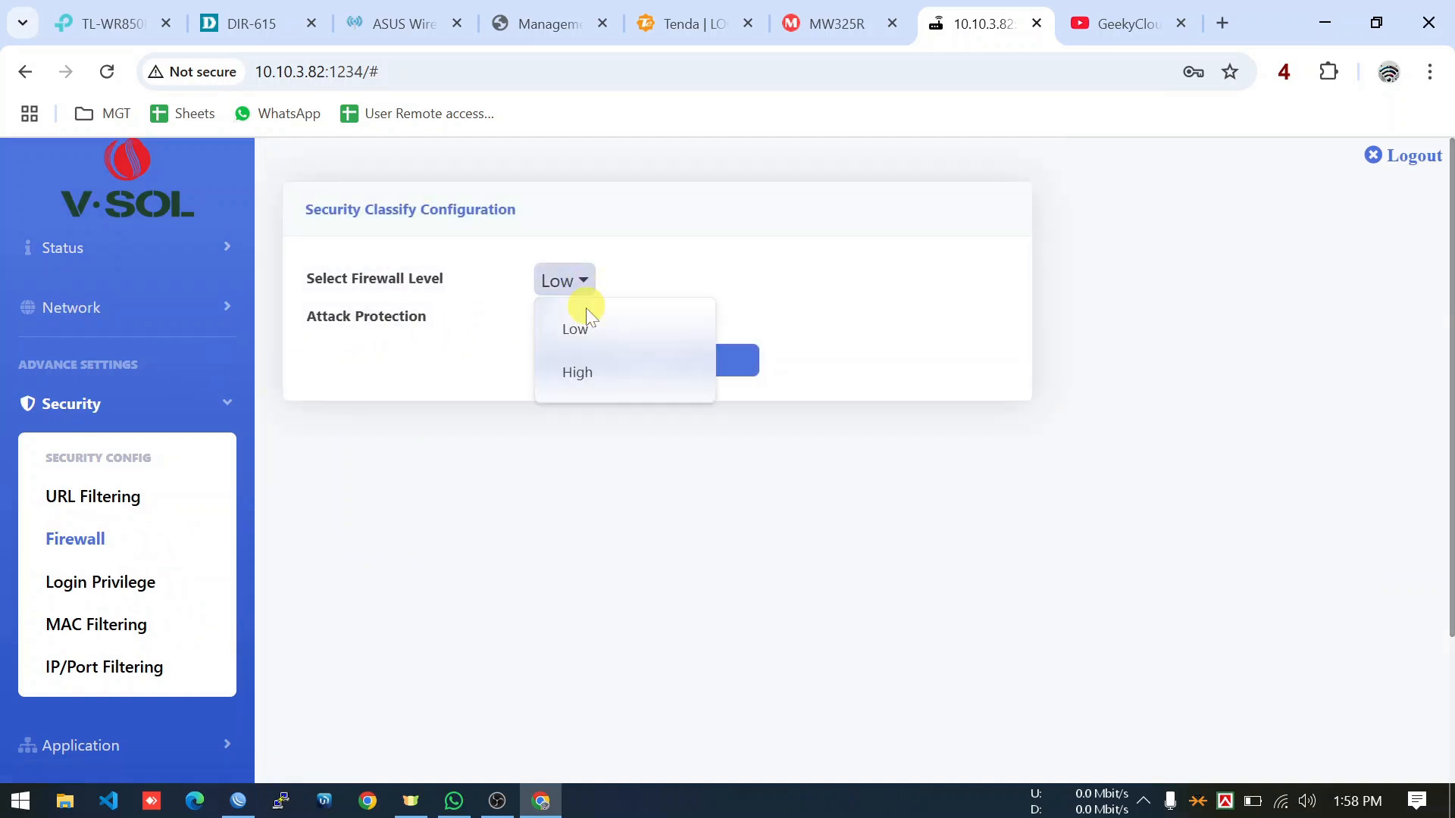
pyautogui.click(587, 375)
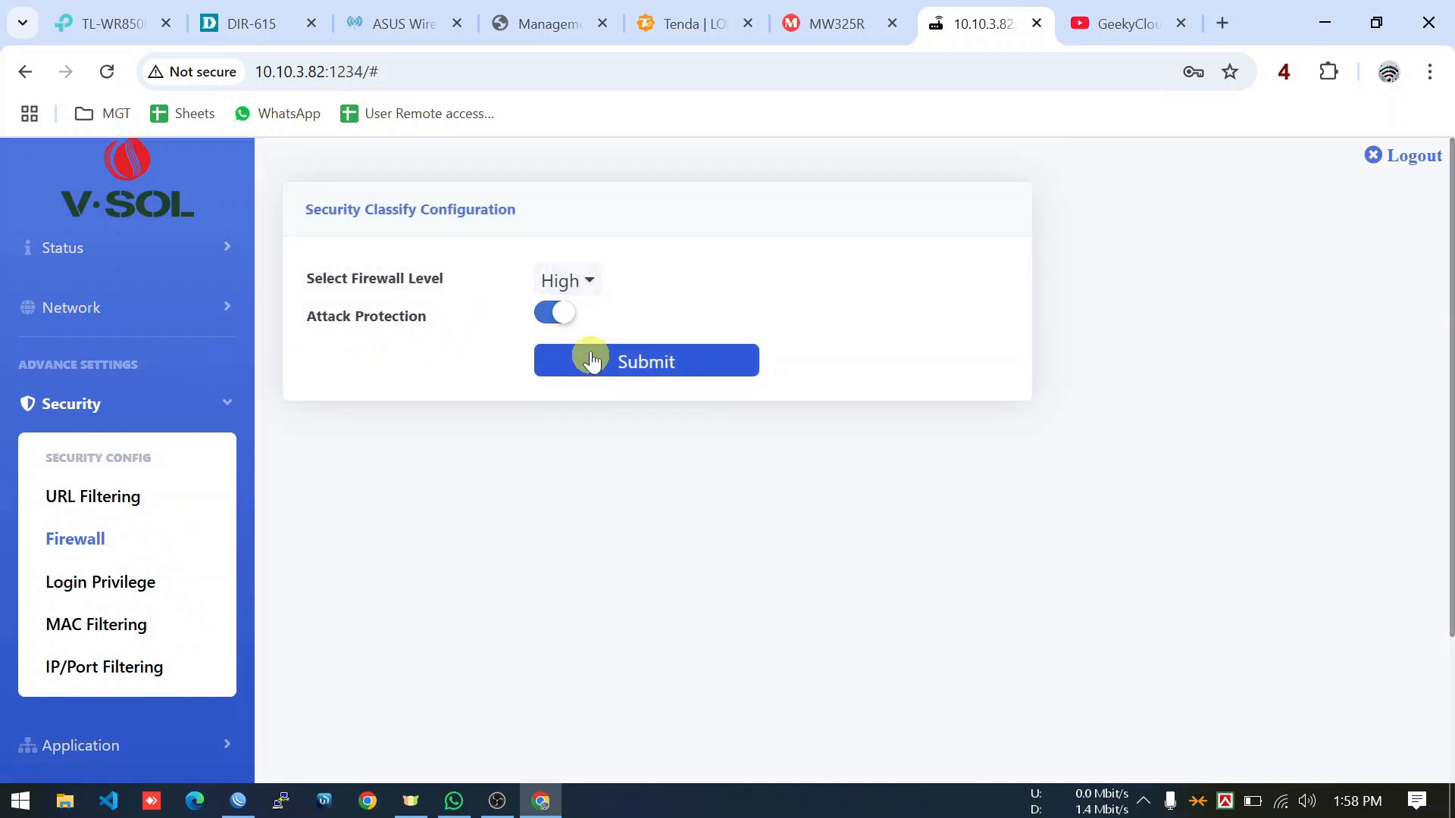
pyautogui.click(592, 284)
pyautogui.click(594, 327)
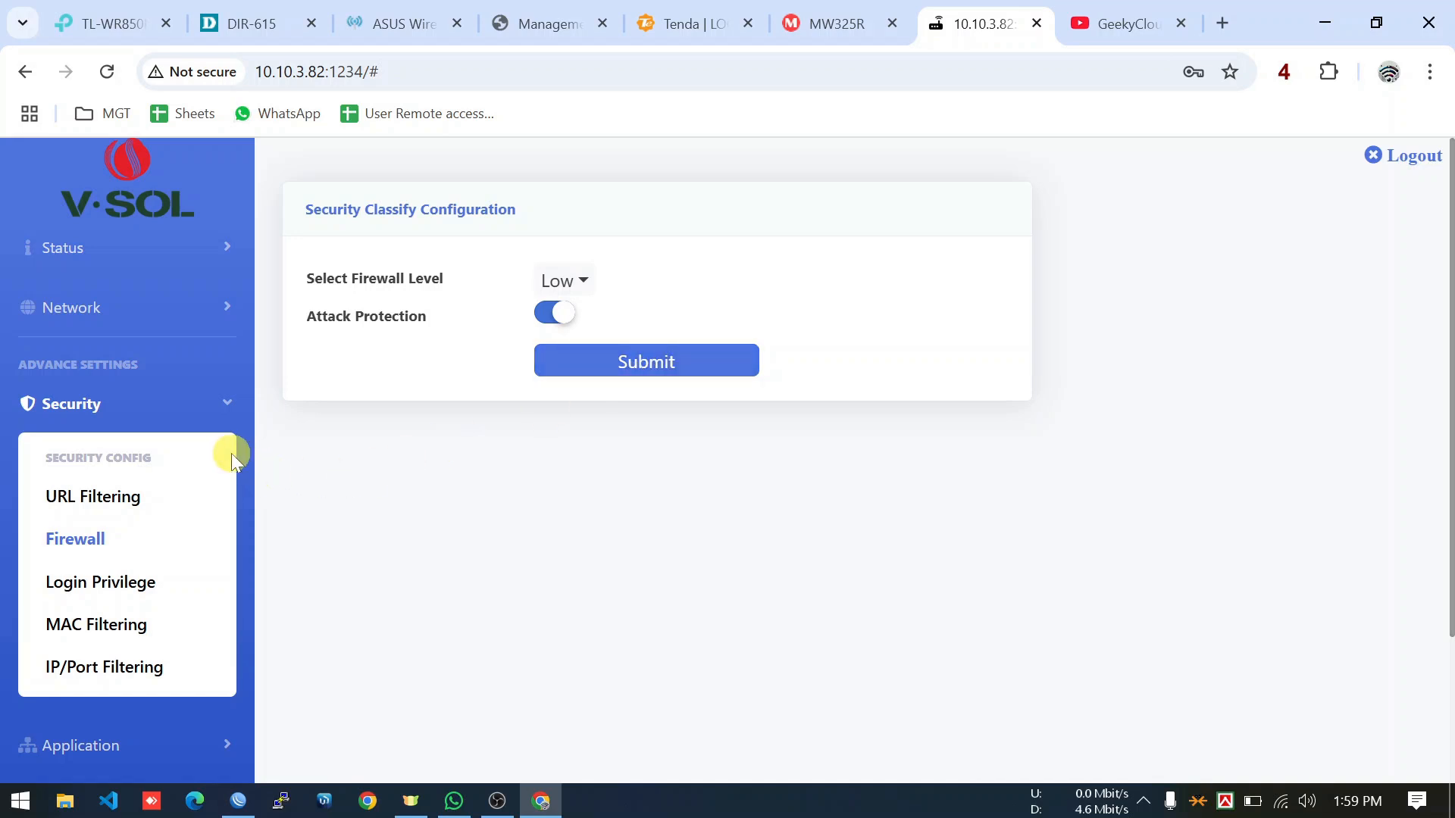
pyautogui.scroll(-2, 232, 453)
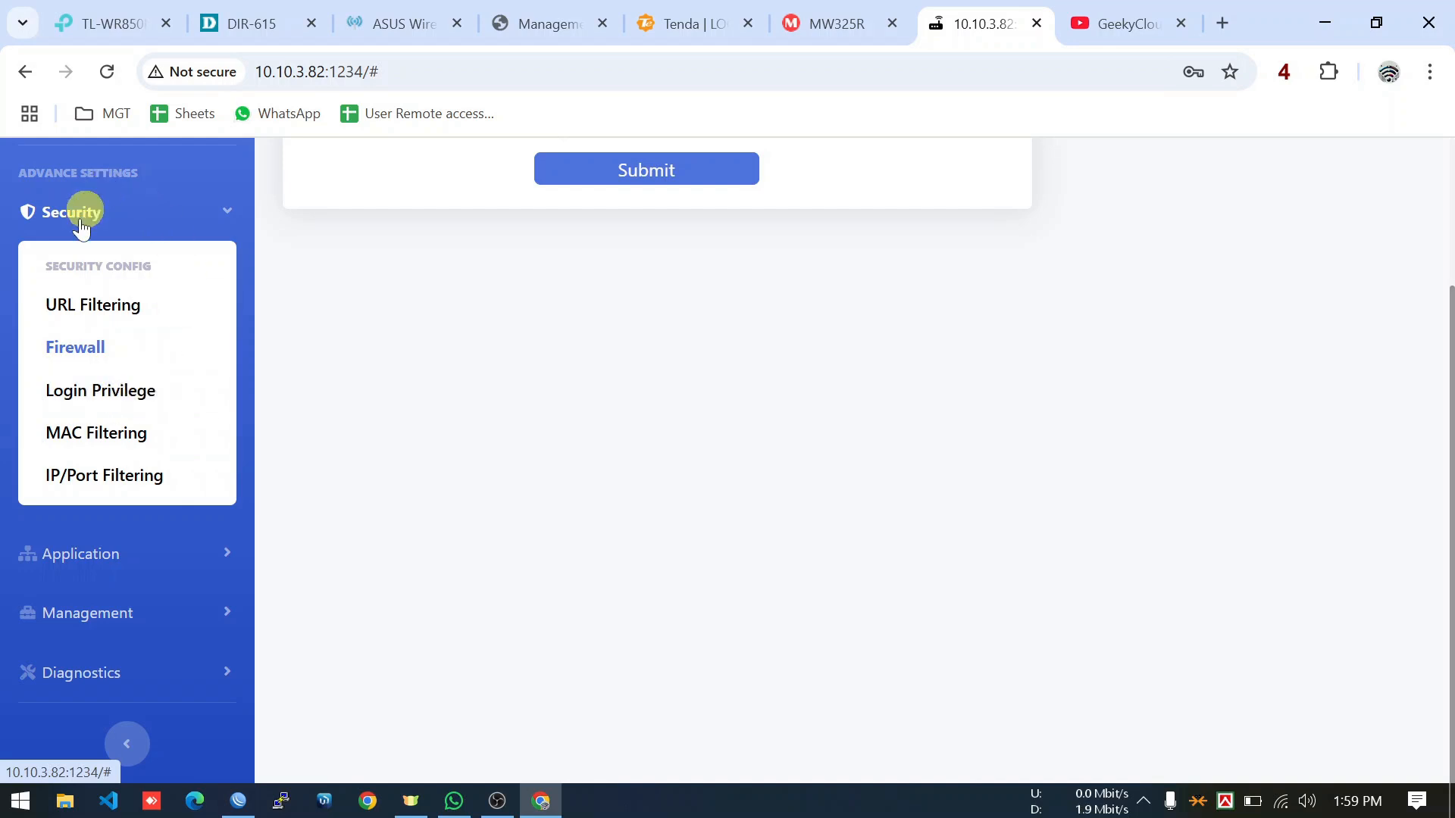
# Re-toggle HTTP login from WAN on port 1234 under Login Privilege, then show Device Basic Info.
pyautogui.click(126, 386)
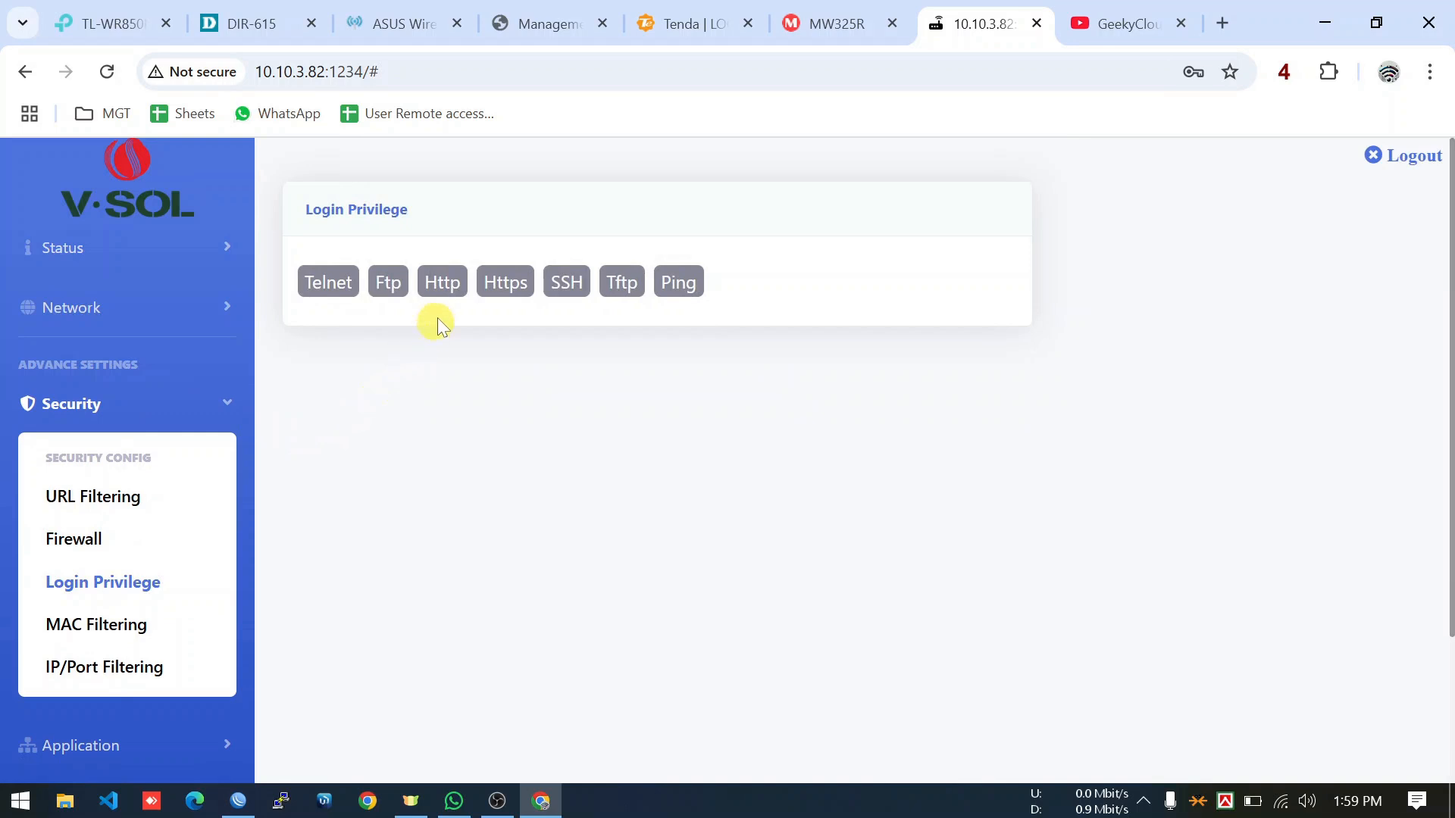
pyautogui.click(443, 286)
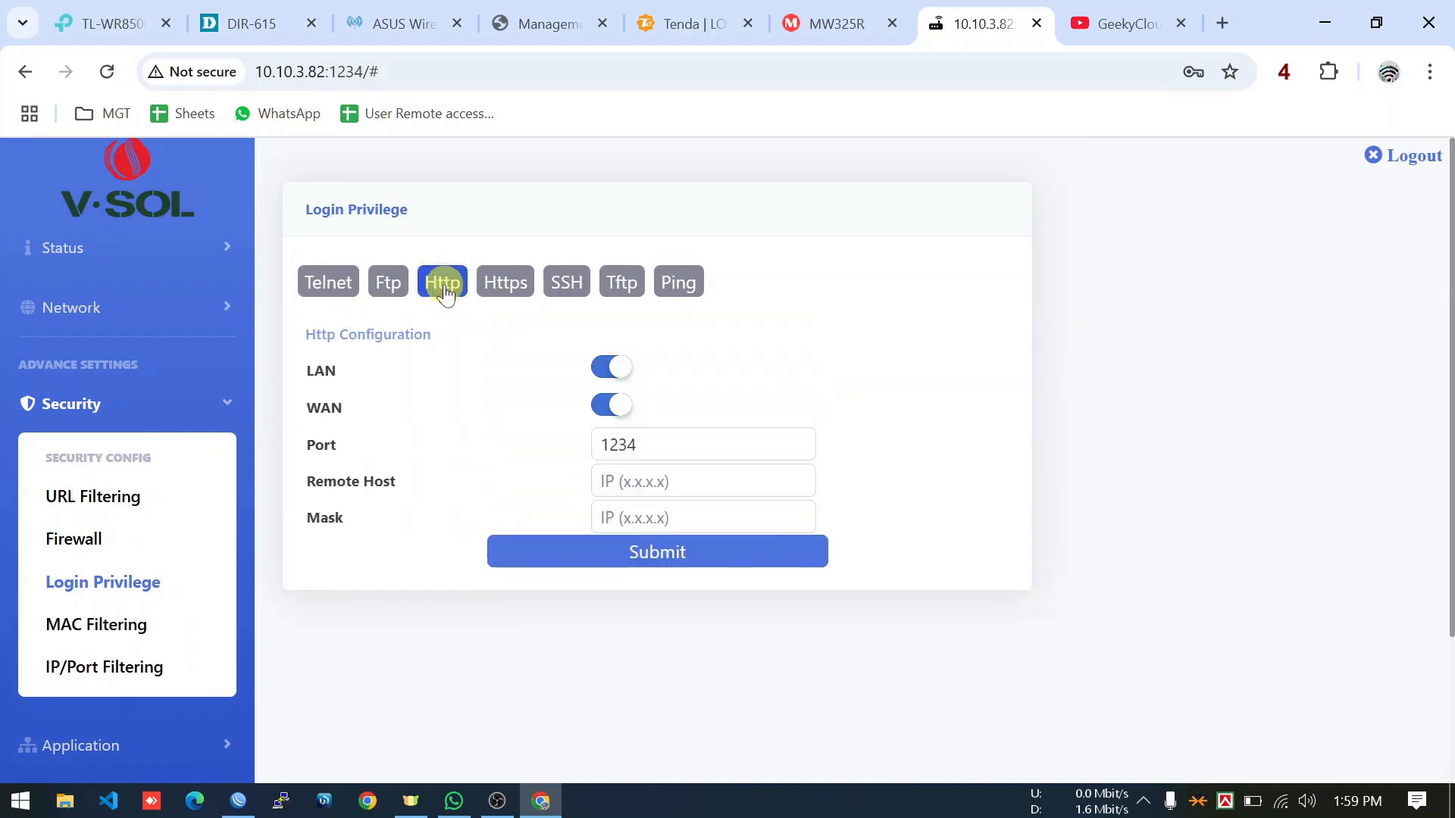
pyautogui.click(611, 413)
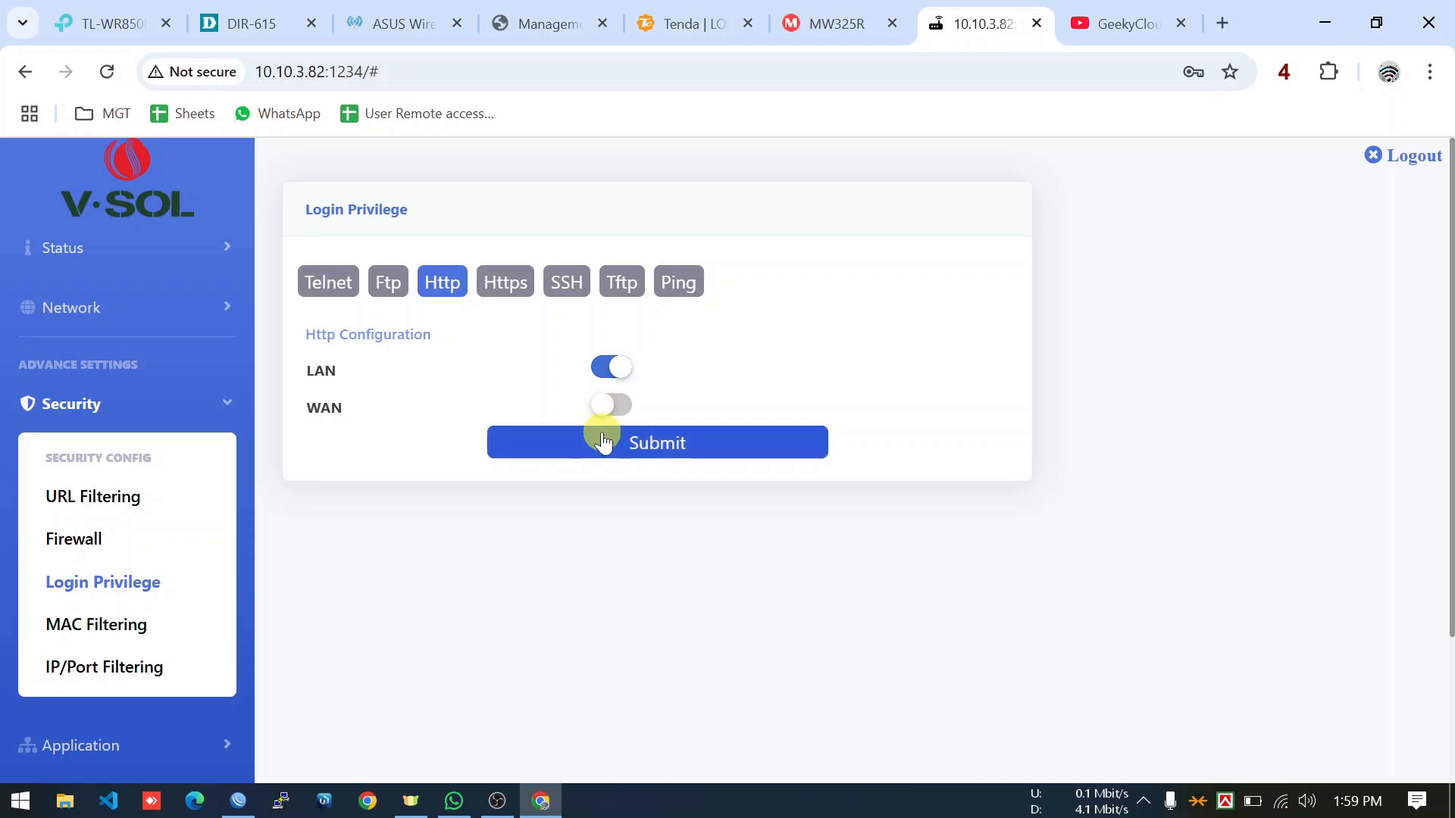
pyautogui.click(617, 410)
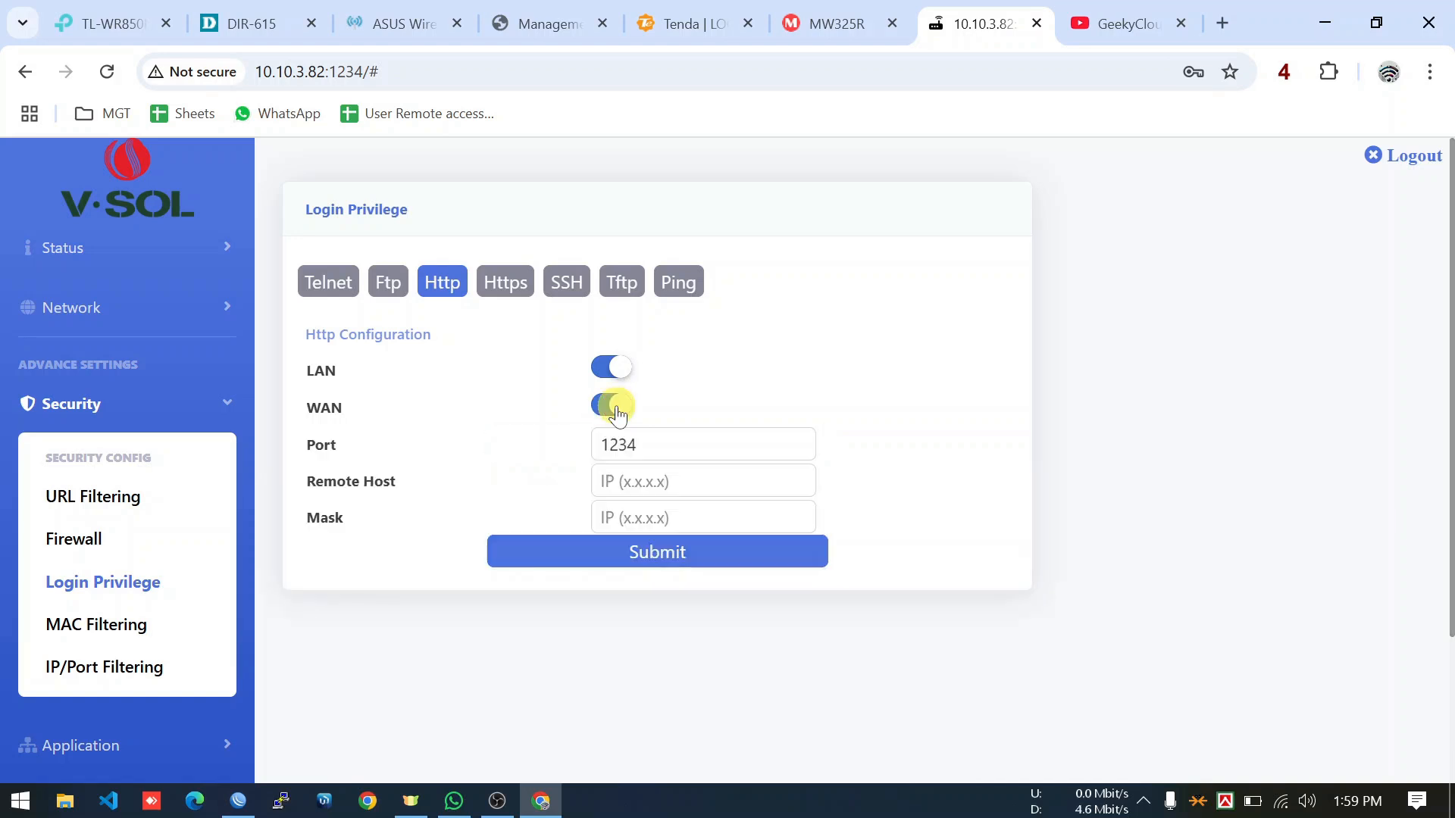
pyautogui.click(659, 445)
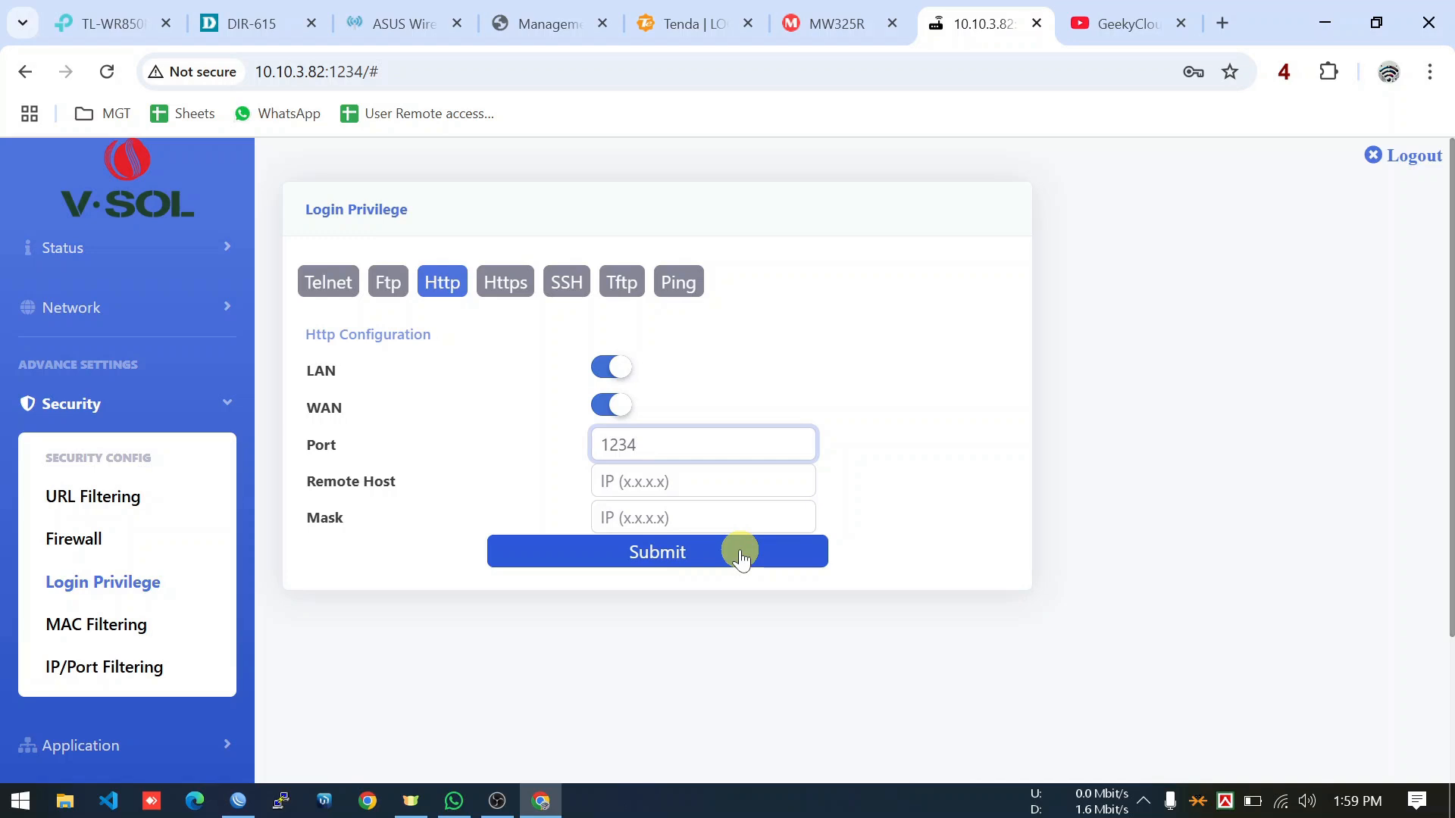
pyautogui.click(204, 245)
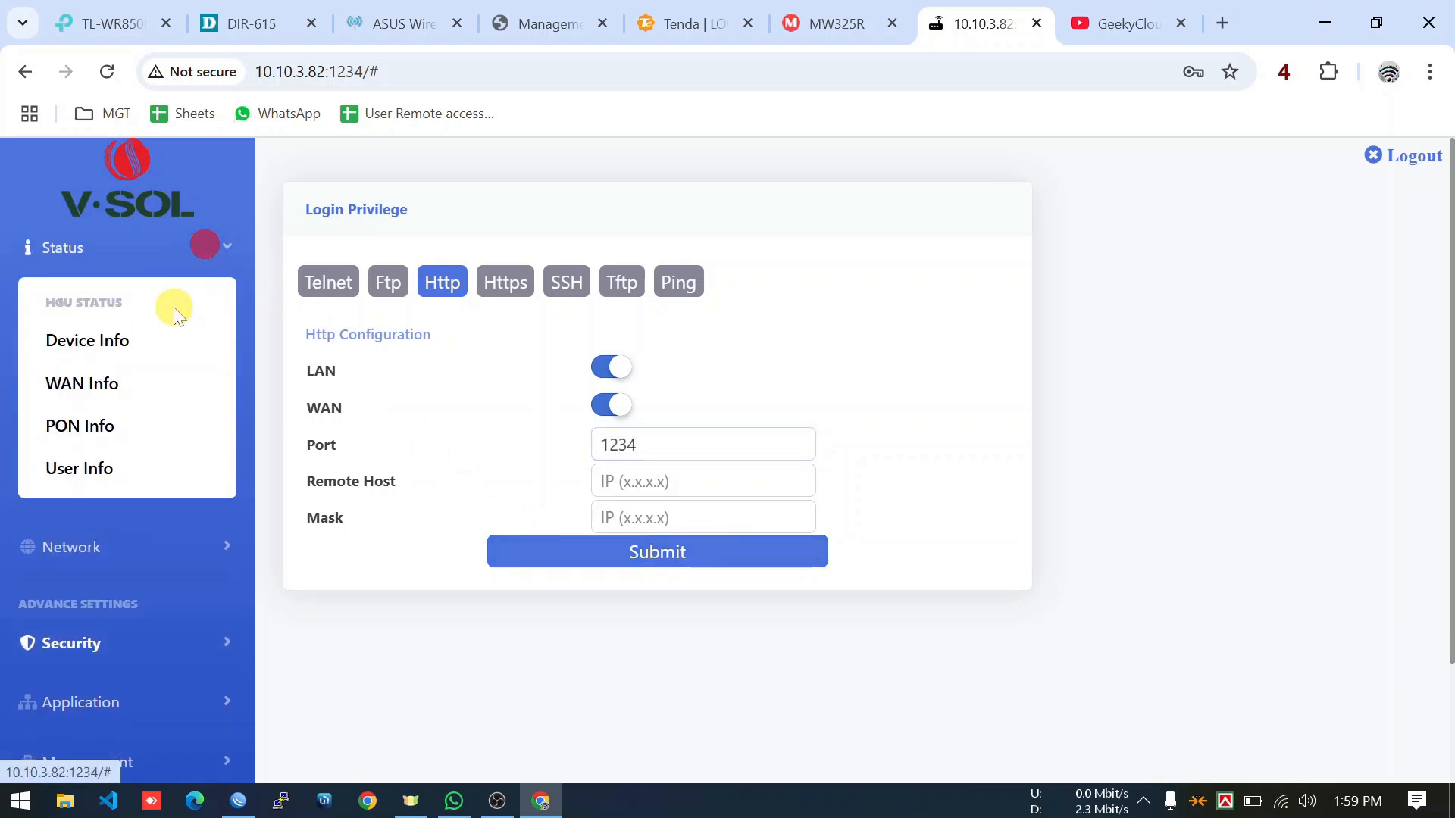
pyautogui.click(128, 340)
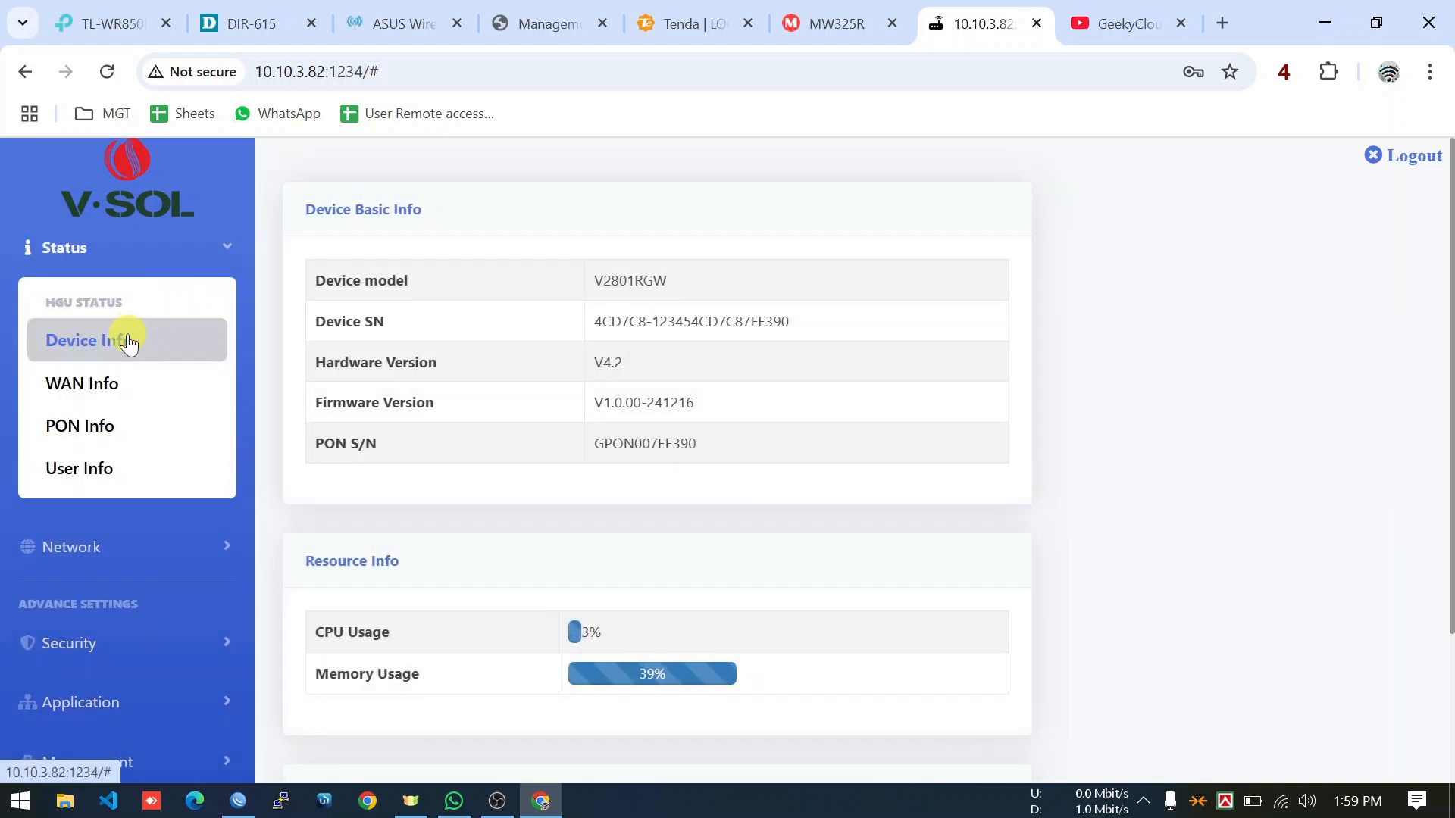
# Switch the firewall level to High and back to Low.
pyautogui.click(146, 641)
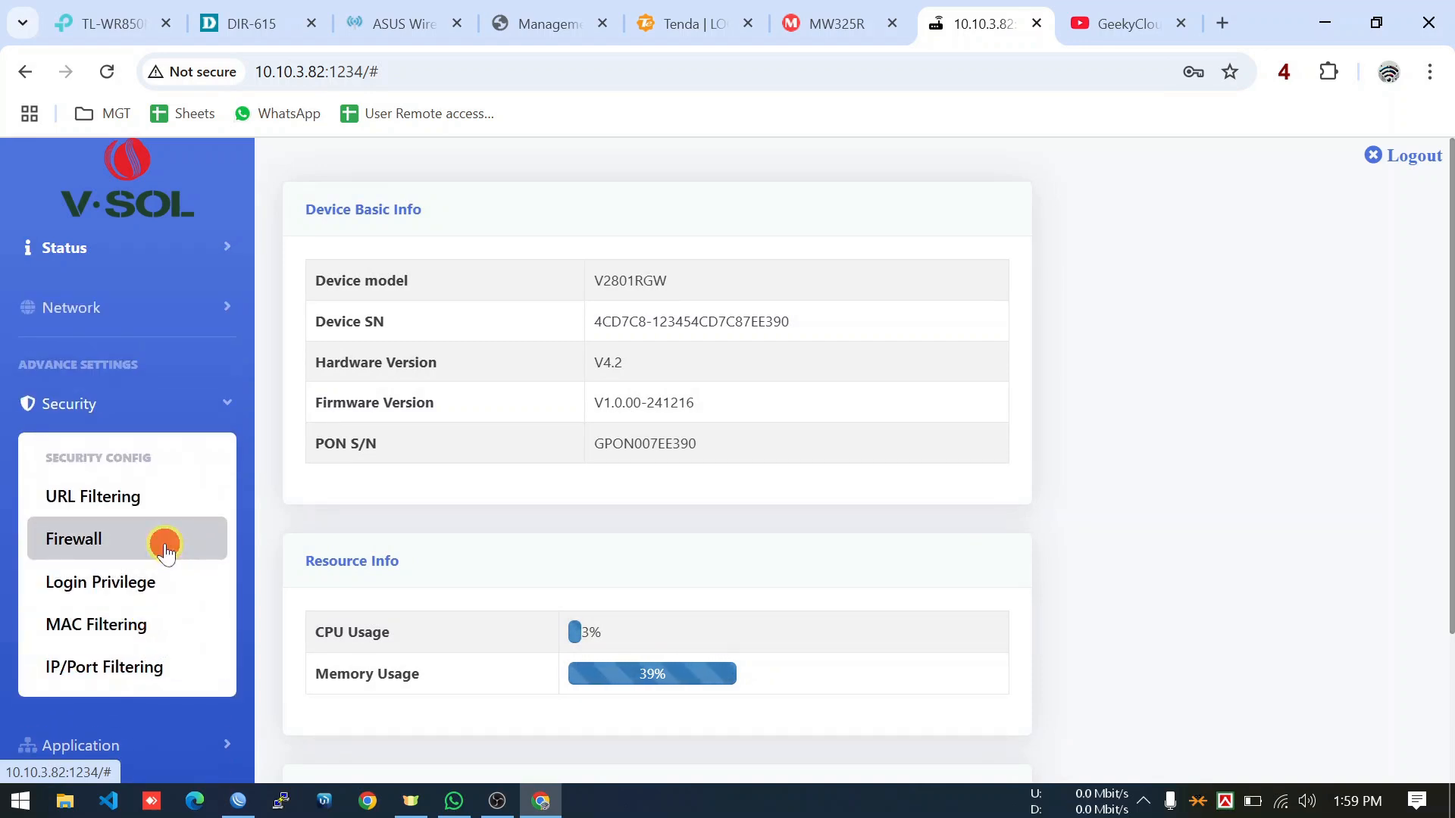
pyautogui.click(165, 551)
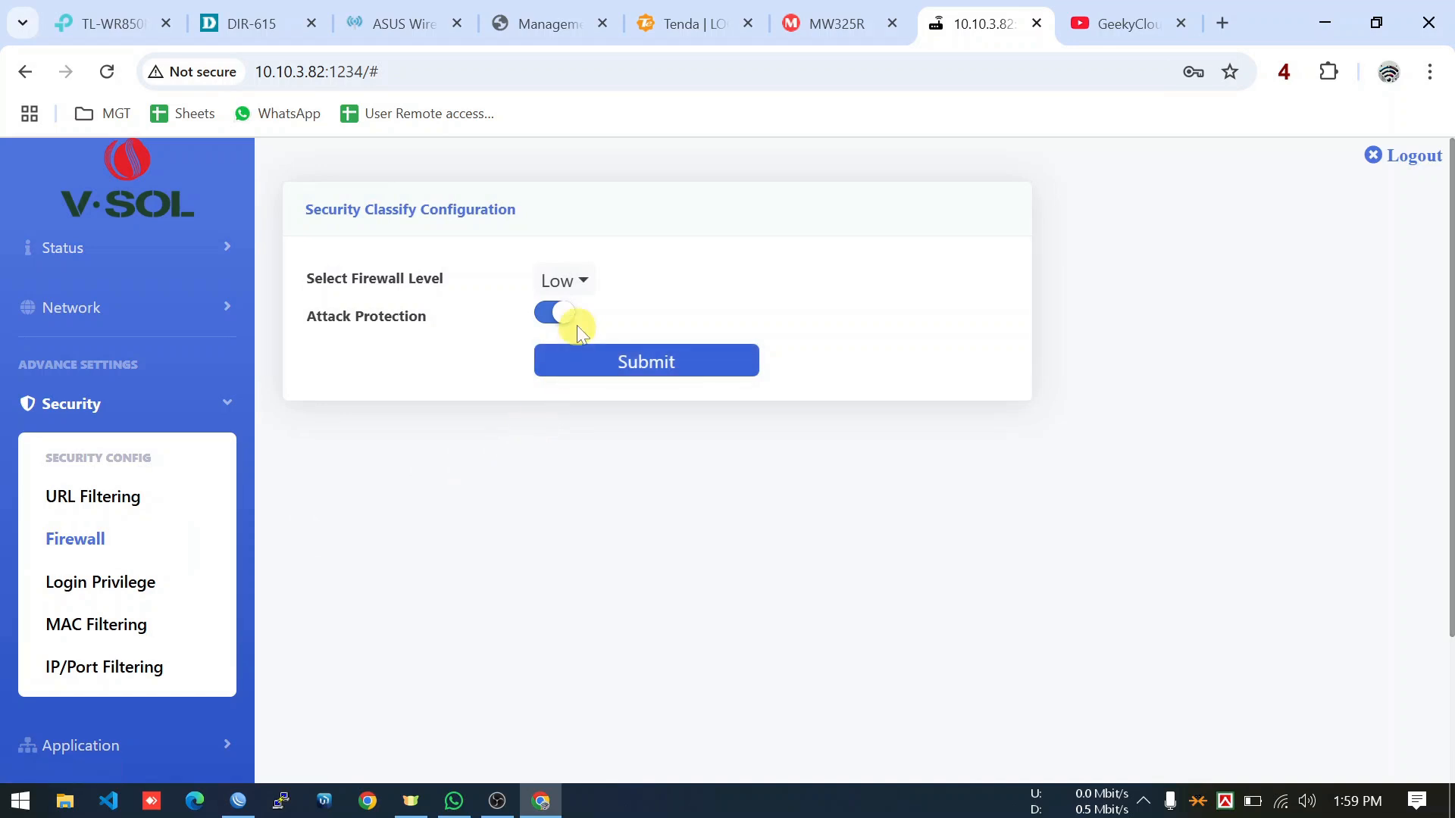
pyautogui.click(584, 282)
pyautogui.click(583, 372)
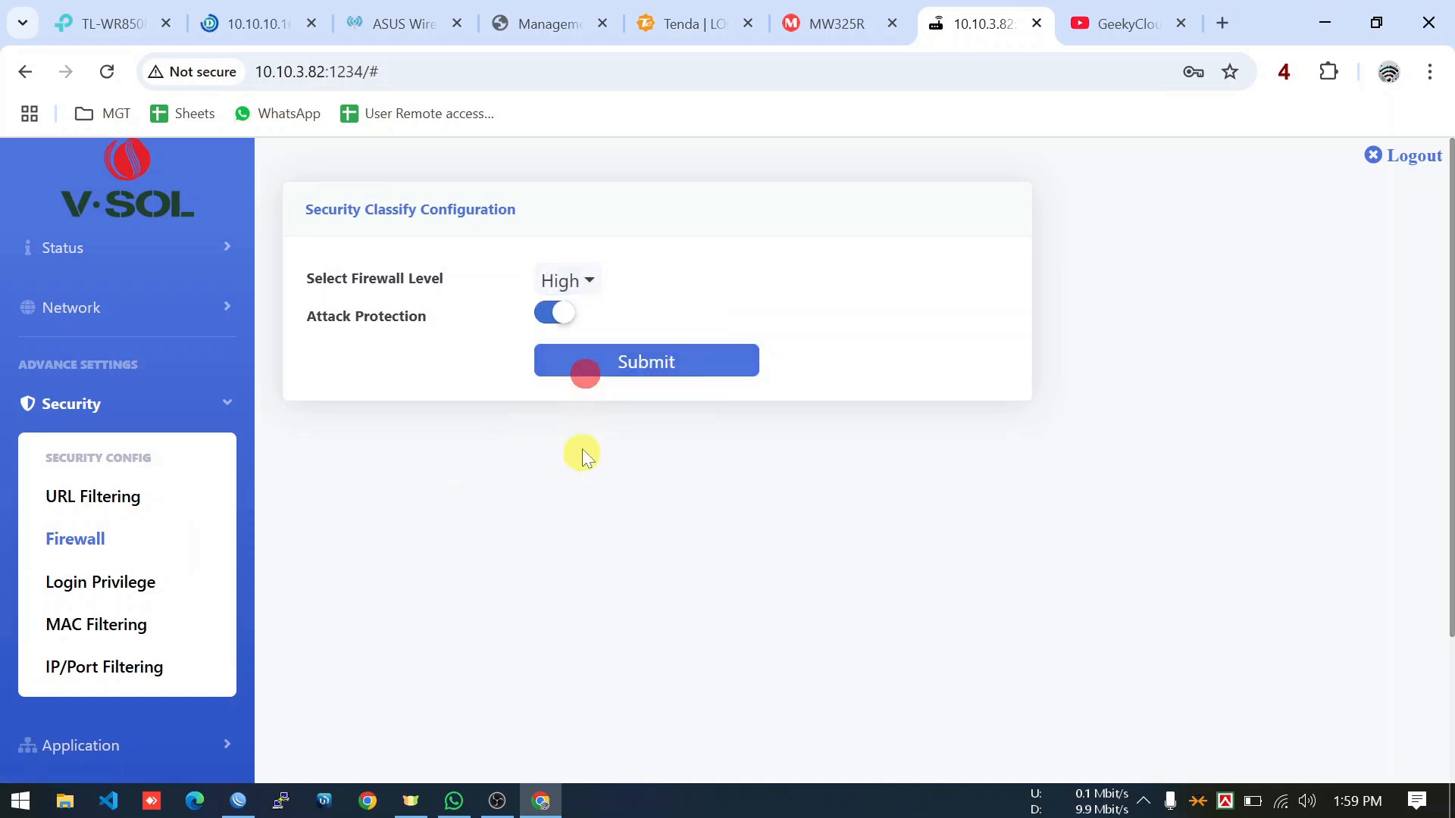
pyautogui.click(585, 282)
pyautogui.click(588, 330)
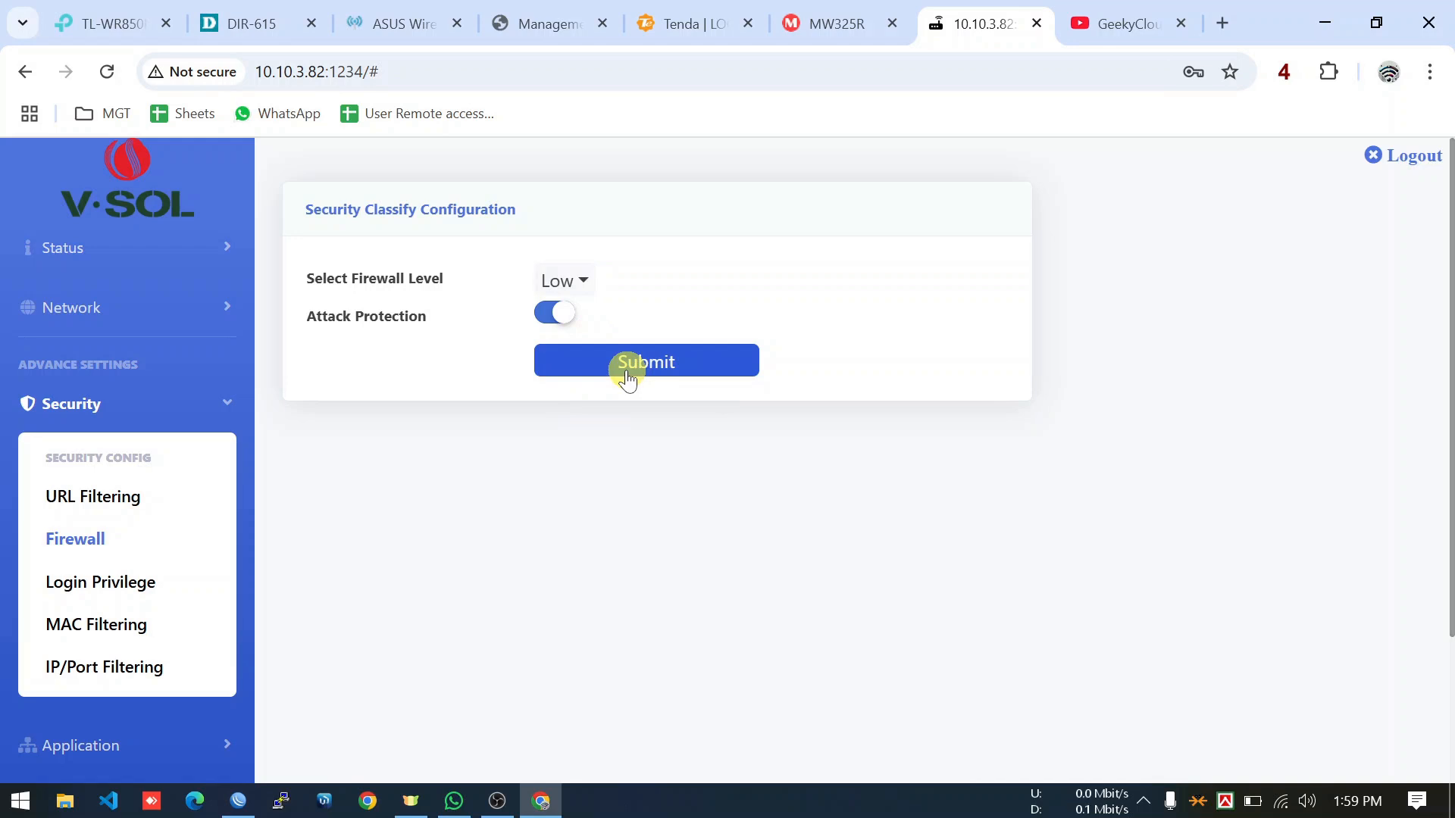
# Re-toggle HTTP login from WAN, confirm port 1234, then switch to OBS Studio.
pyautogui.click(113, 585)
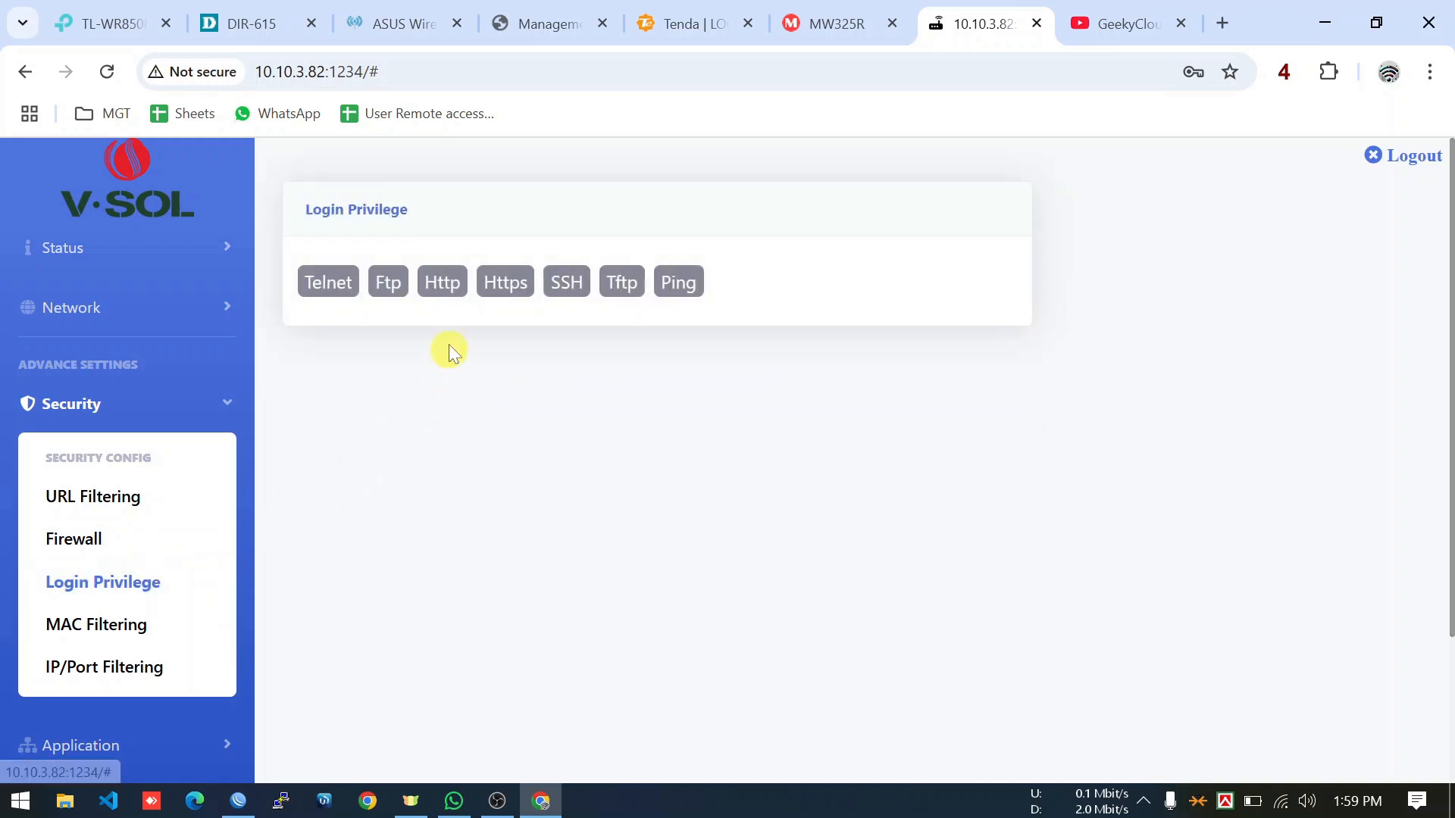
pyautogui.click(442, 282)
pyautogui.click(615, 417)
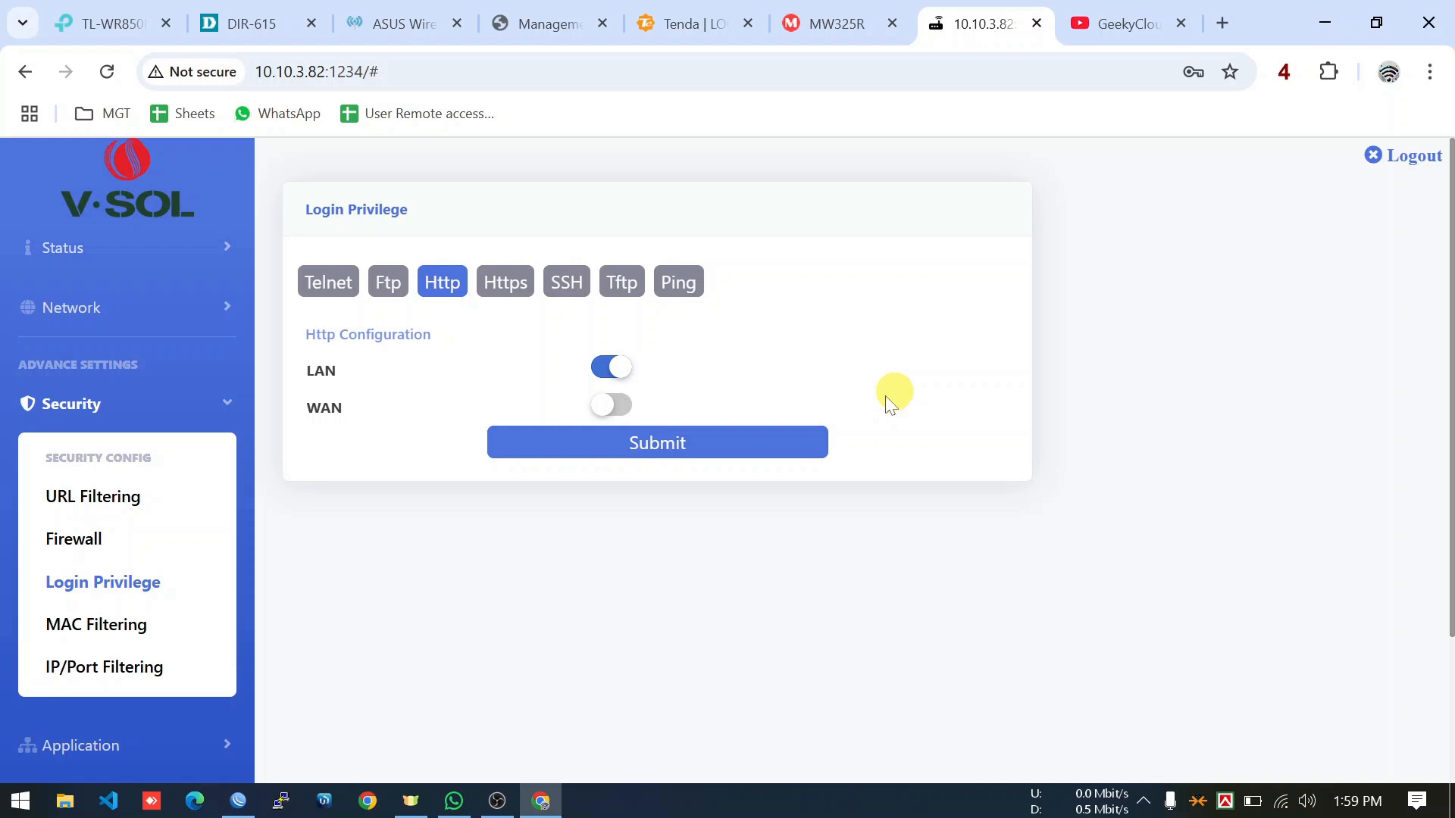
pyautogui.click(615, 405)
pyautogui.click(686, 452)
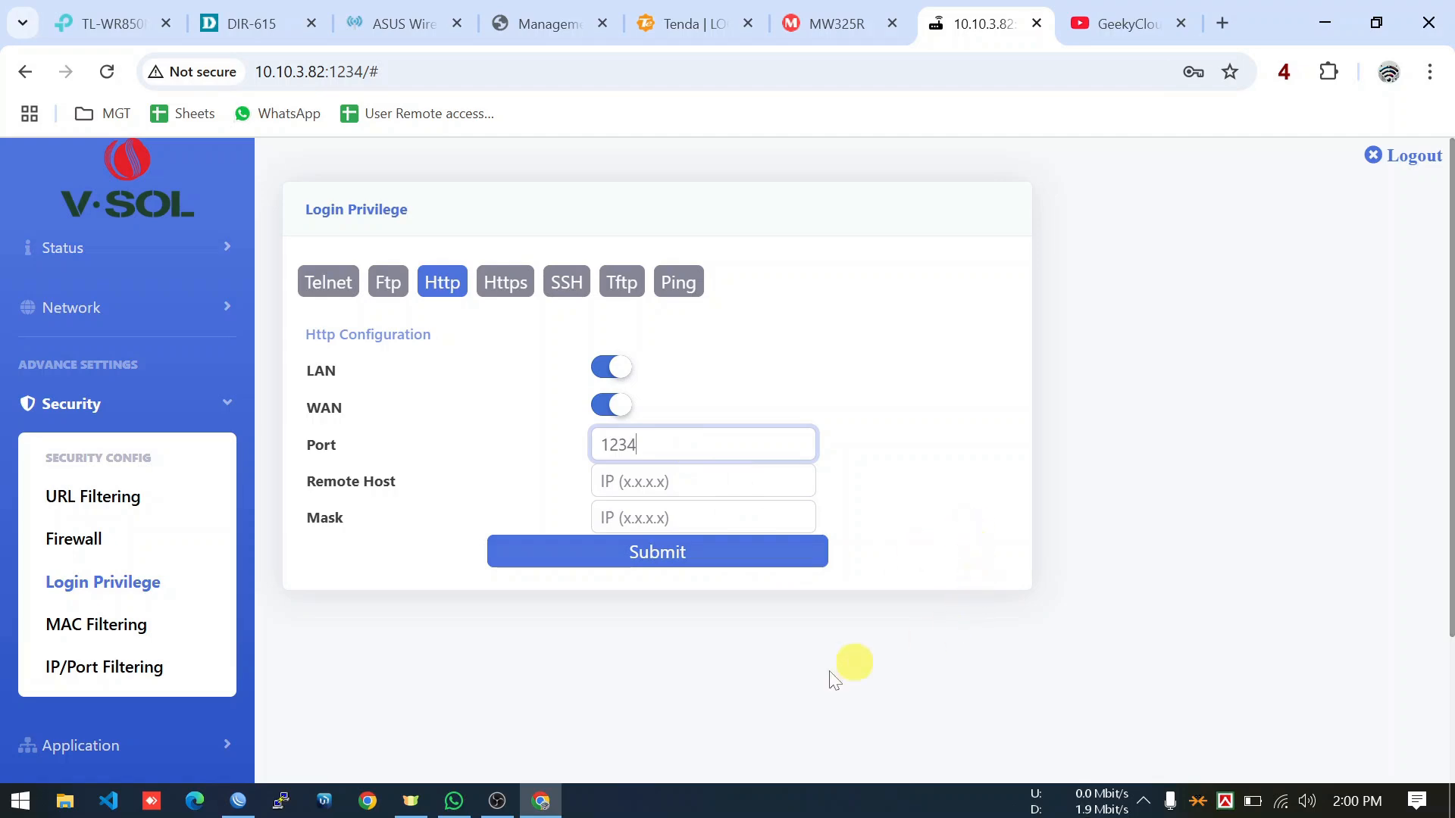
pyautogui.click(506, 804)
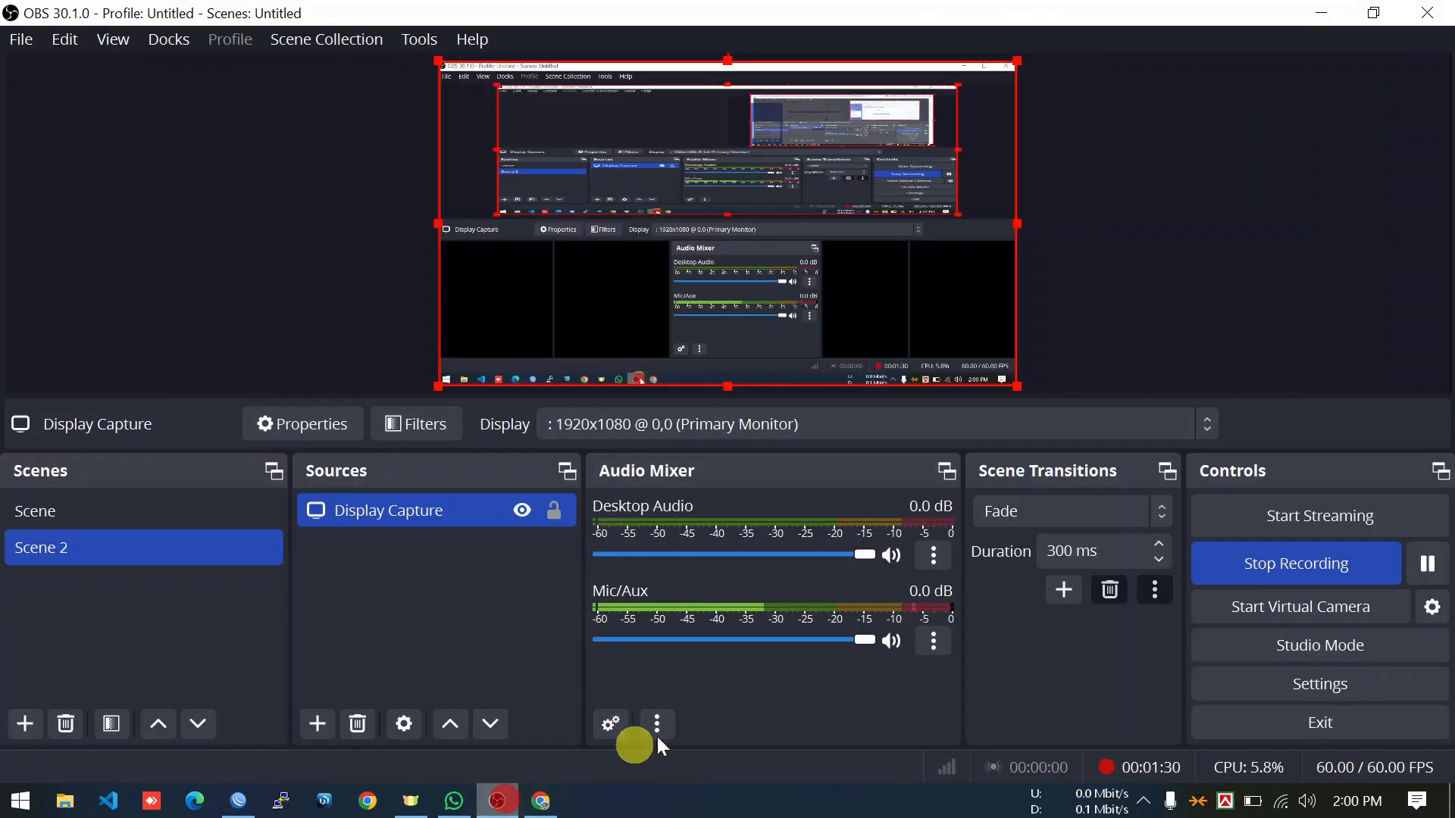